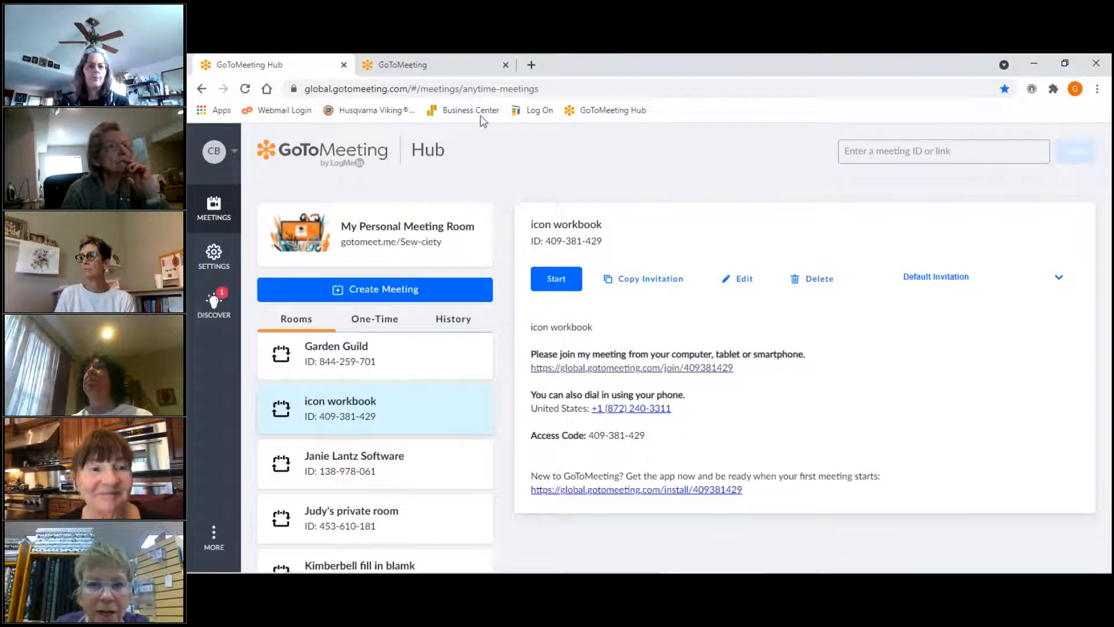
# - Switch to mySewnet Embroidery and start a new blank canvas project
pyautogui.hotkey('alt', 'Tab')
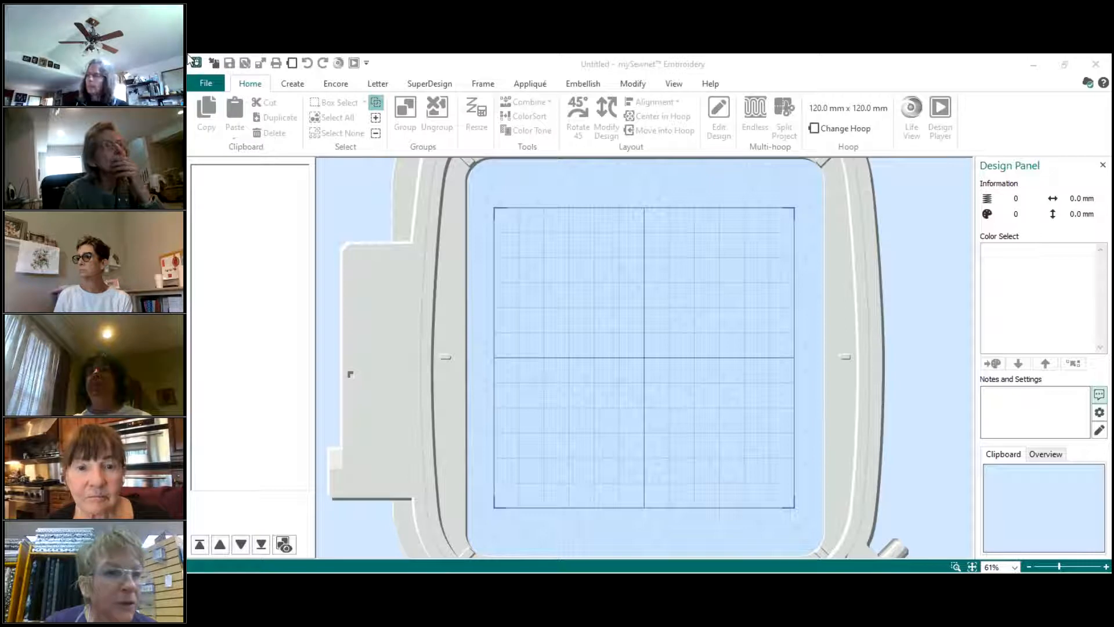
pyautogui.click(218, 87)
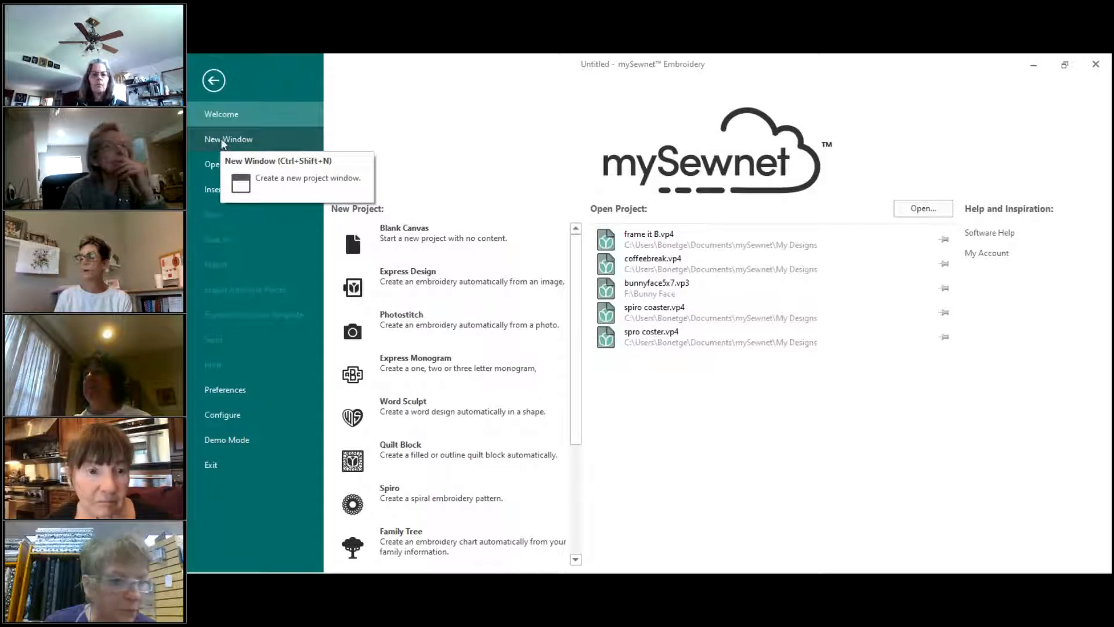
pyautogui.click(399, 244)
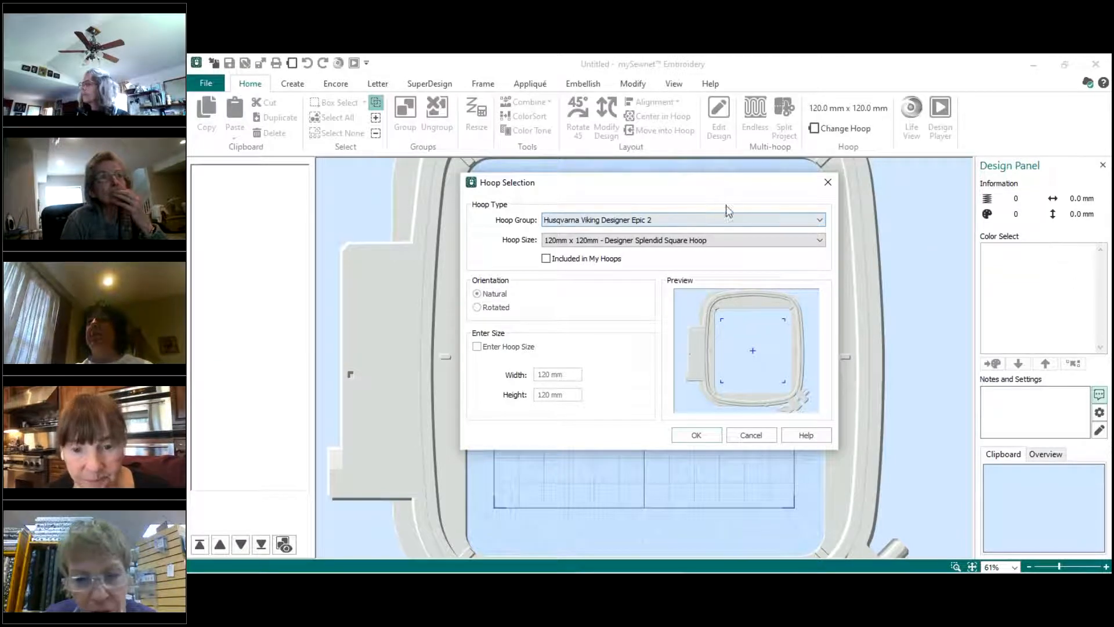
# - Set the project's hoop to the 180mm x 130mm 5" x 7" Design Hoop in rotated orientation
pyautogui.click(822, 244)
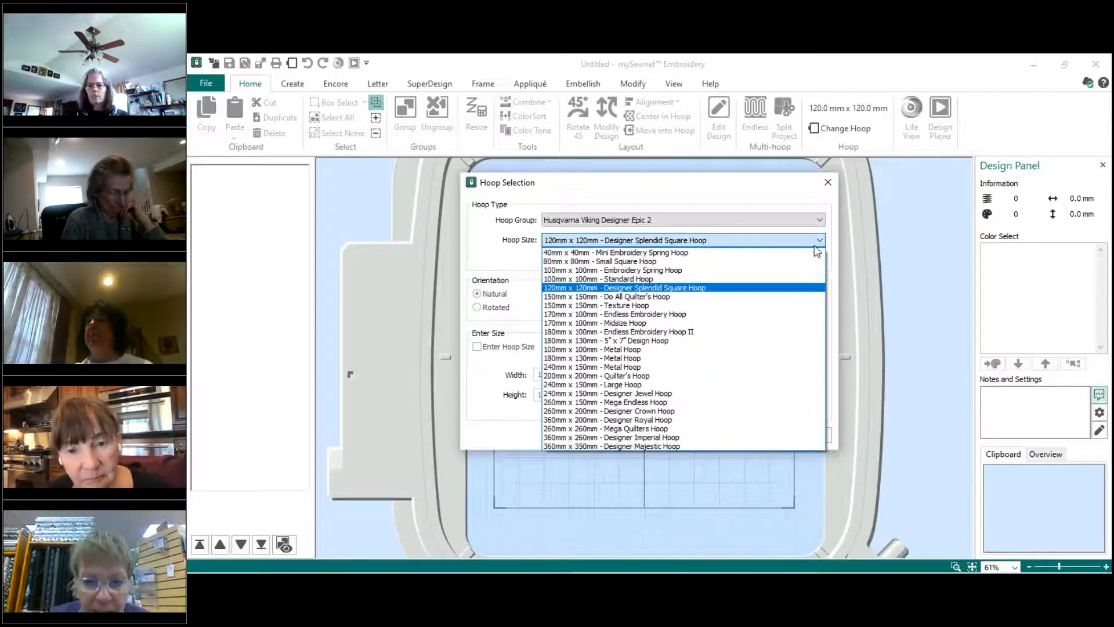
pyautogui.click(607, 343)
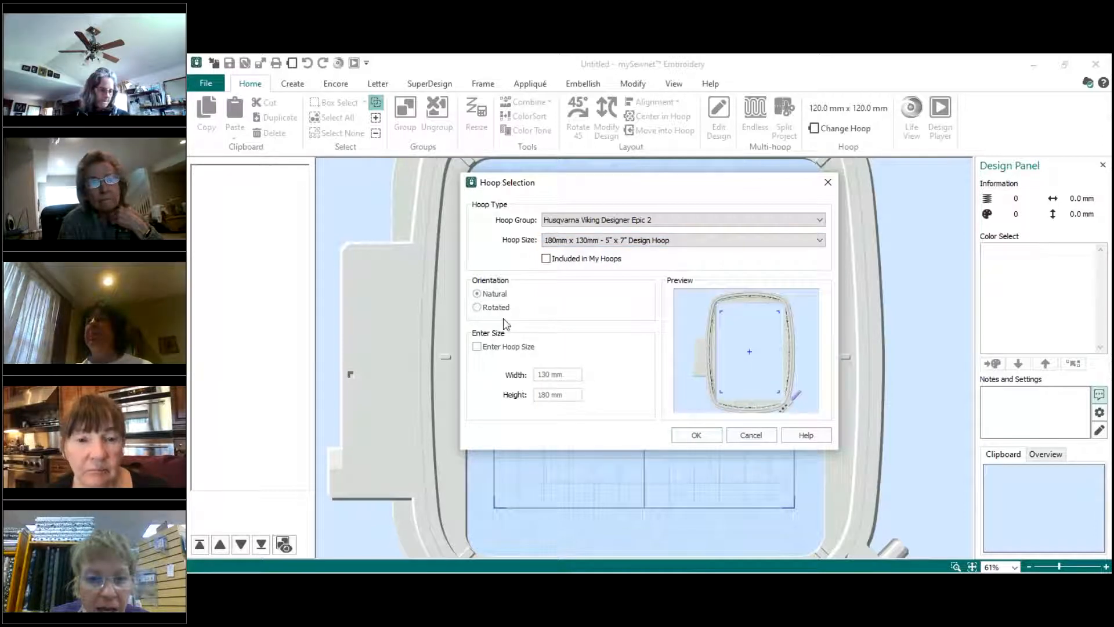
pyautogui.click(478, 309)
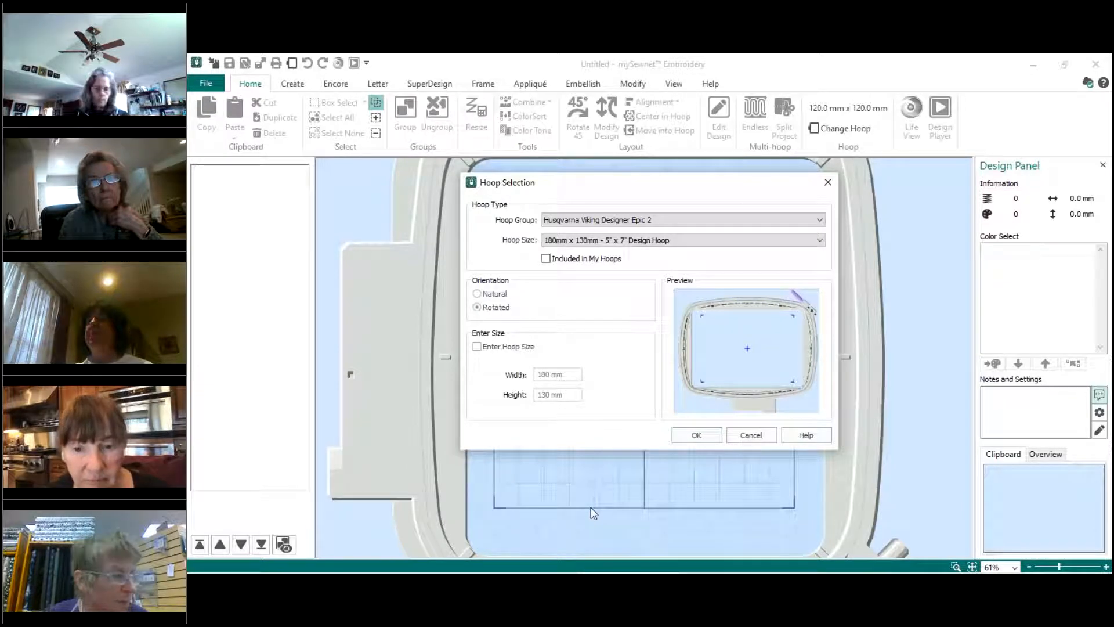
pyautogui.click(697, 437)
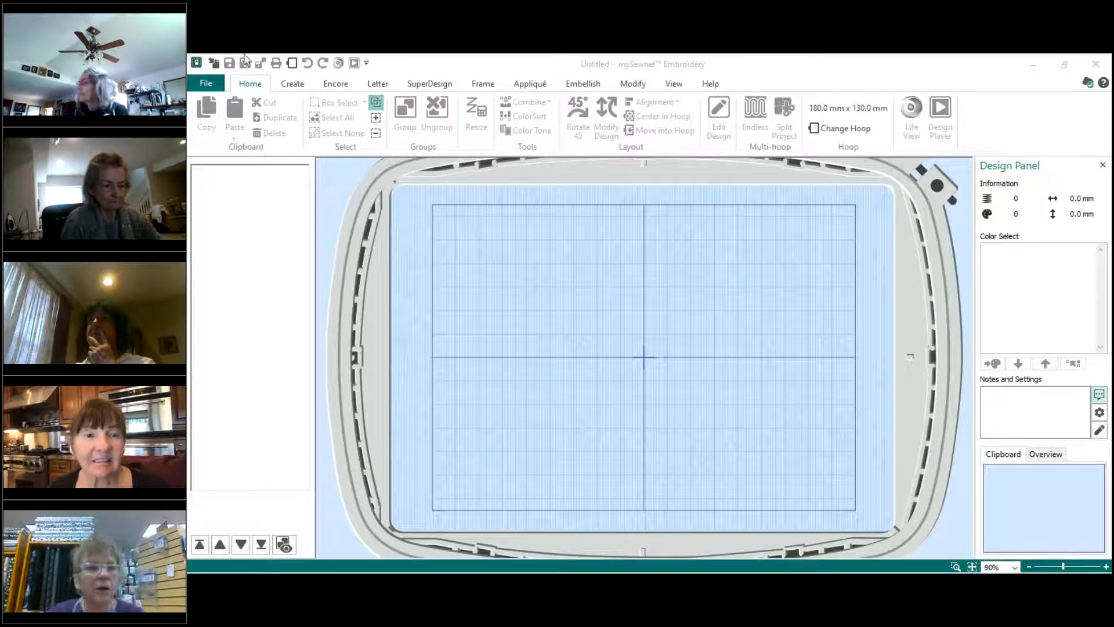
# - Show all categories of SuperDesigns instead of only the Holidays designs
pyautogui.click(437, 86)
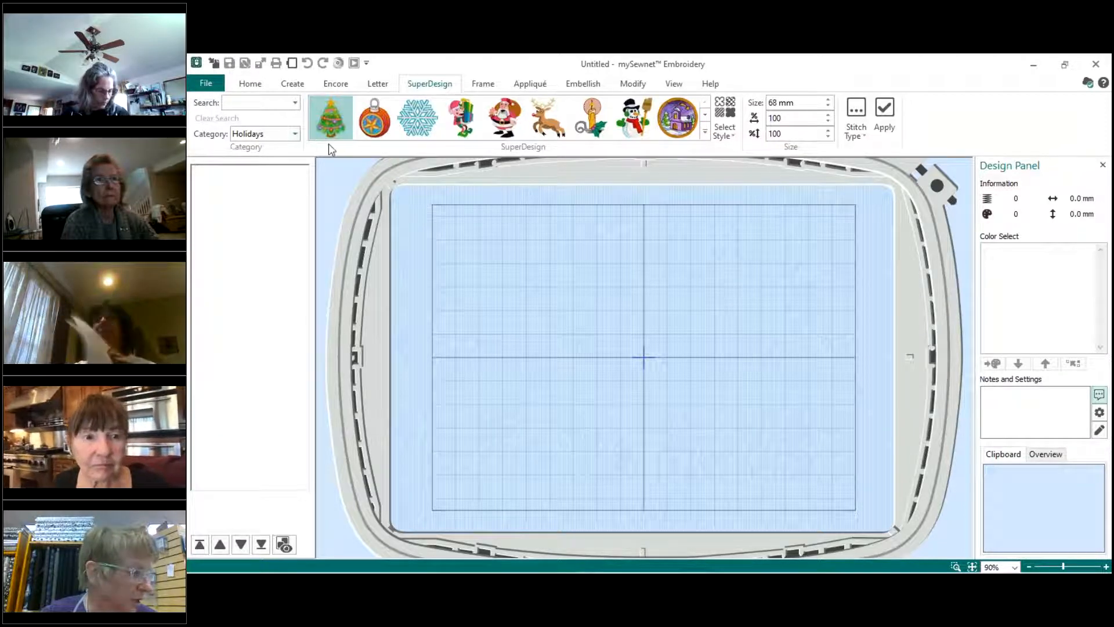
pyautogui.click(295, 134)
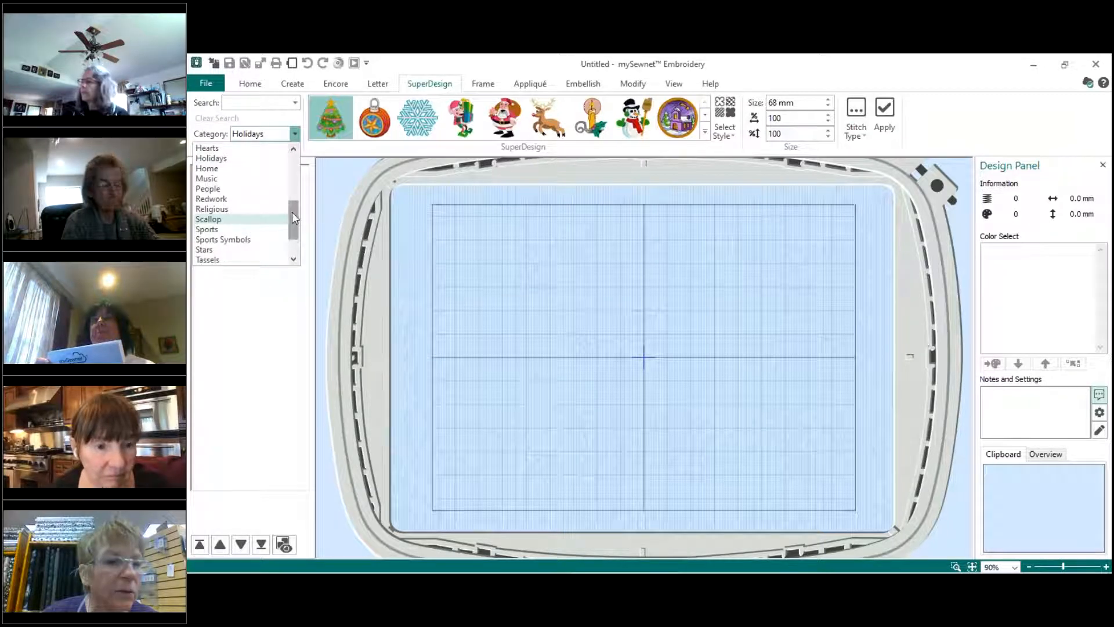
pyautogui.moveTo(292, 218); pyautogui.dragTo(293, 171)
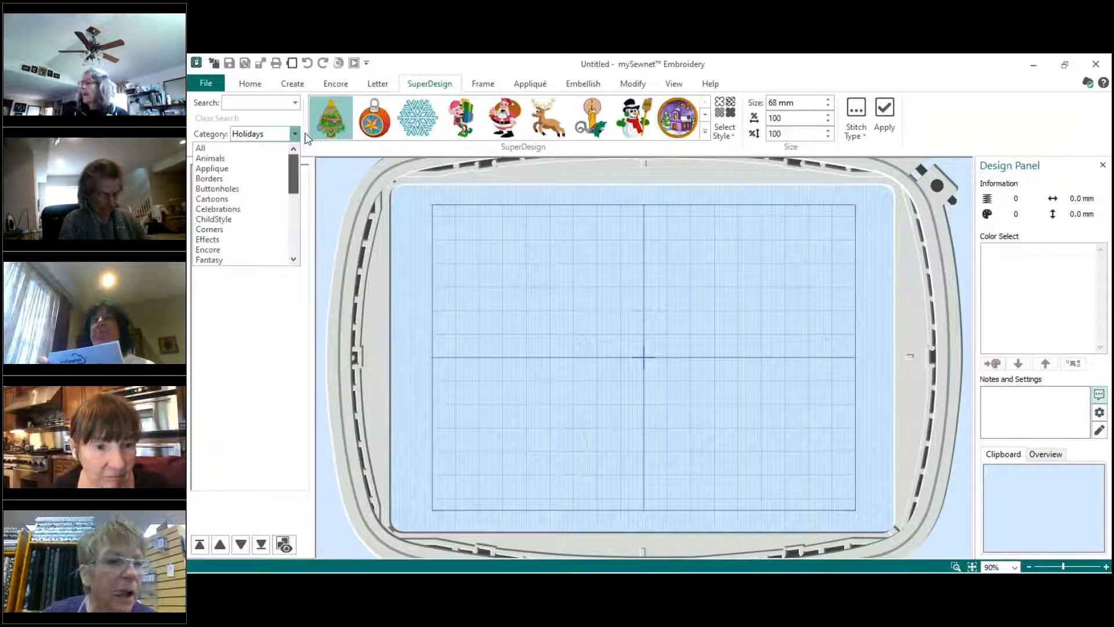
pyautogui.click(201, 149)
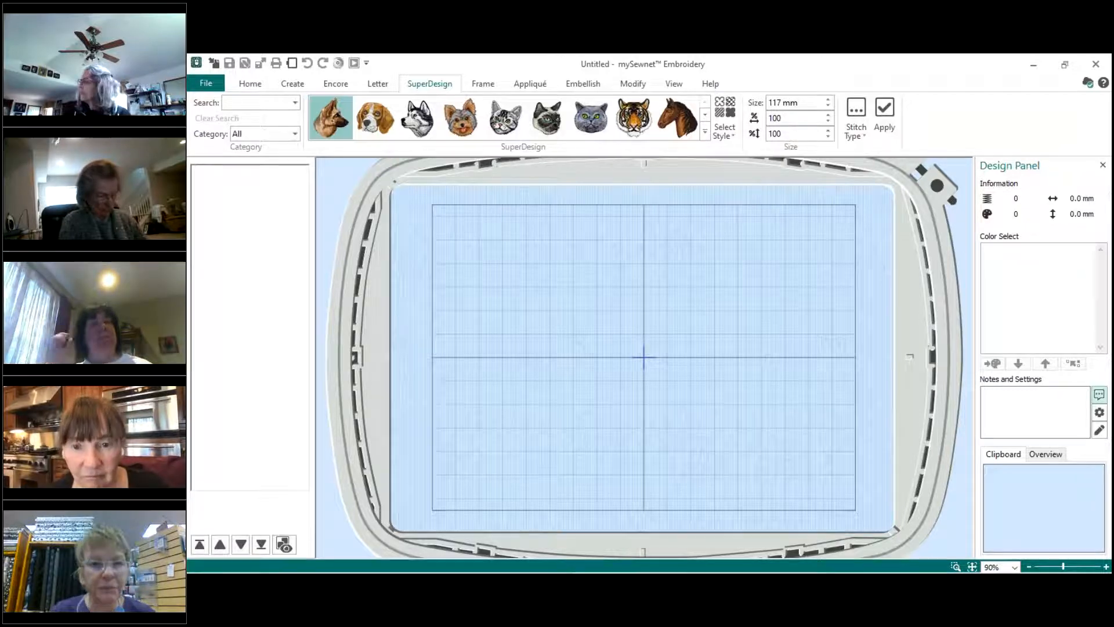
# - Browse the full SuperDesign gallery and choose the whale from the Cute Animals 3 set
pyautogui.click(706, 131)
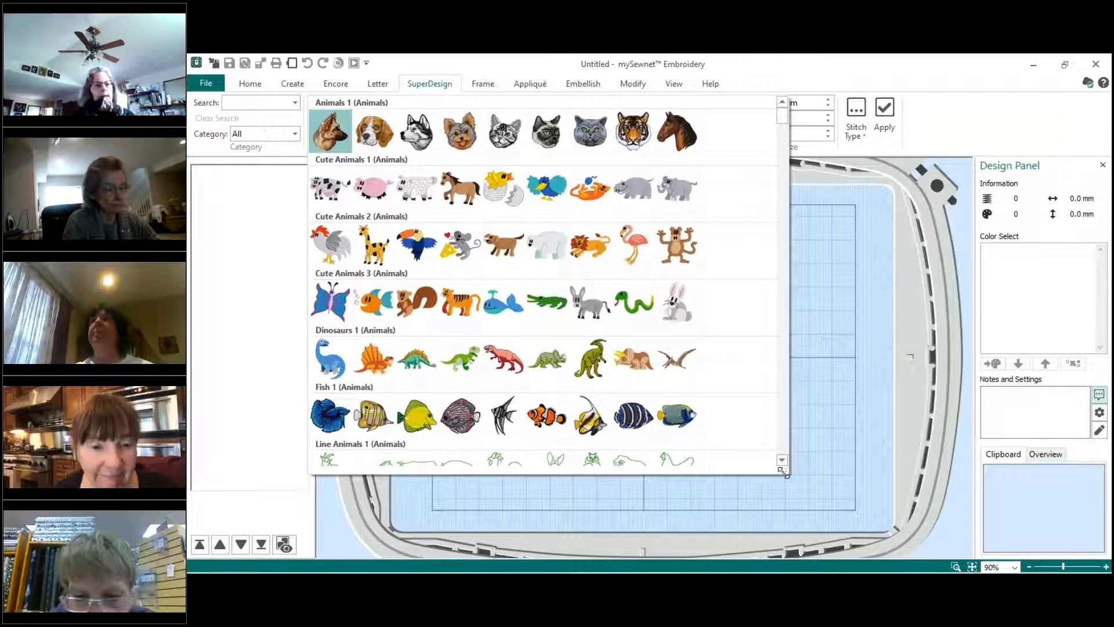
pyautogui.moveTo(787, 470); pyautogui.dragTo(820, 405)
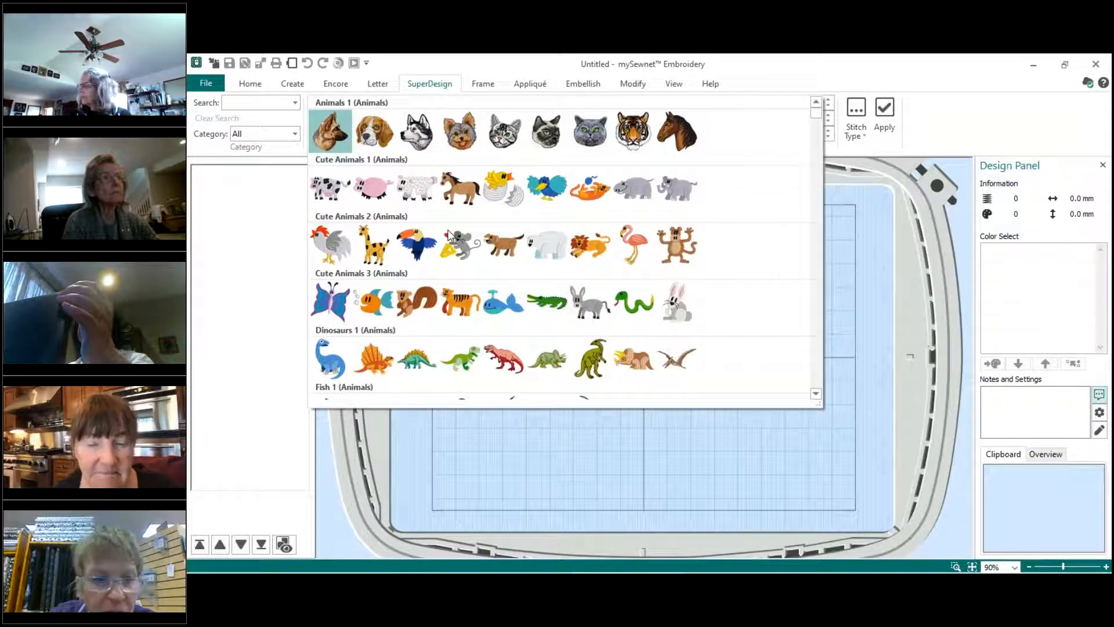
pyautogui.scroll(-5, 610, 244)
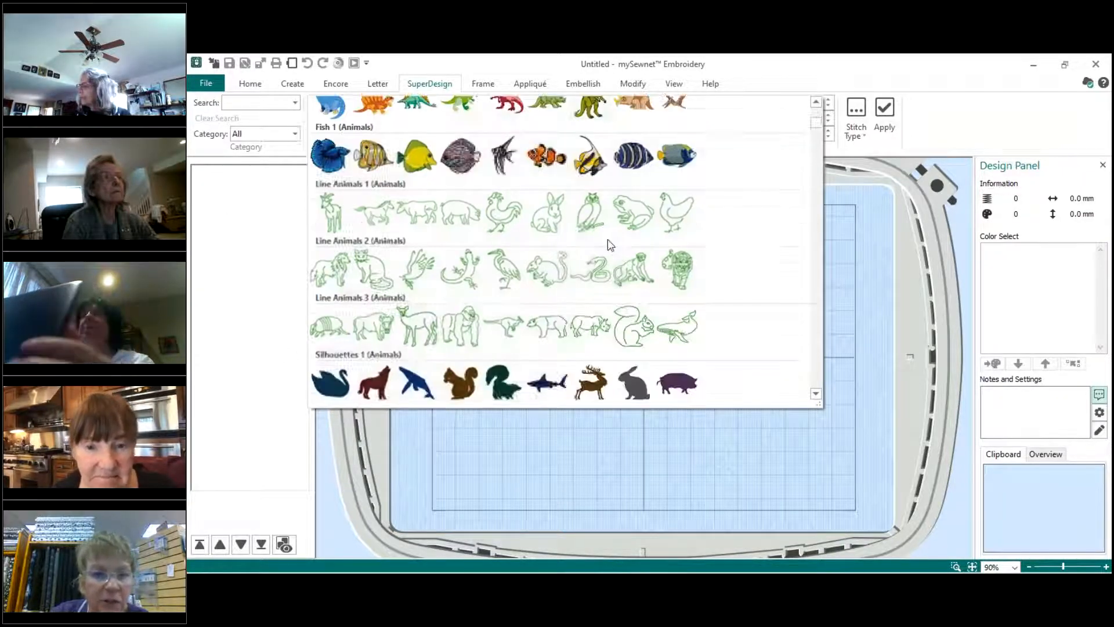
pyautogui.scroll(5, 609, 244)
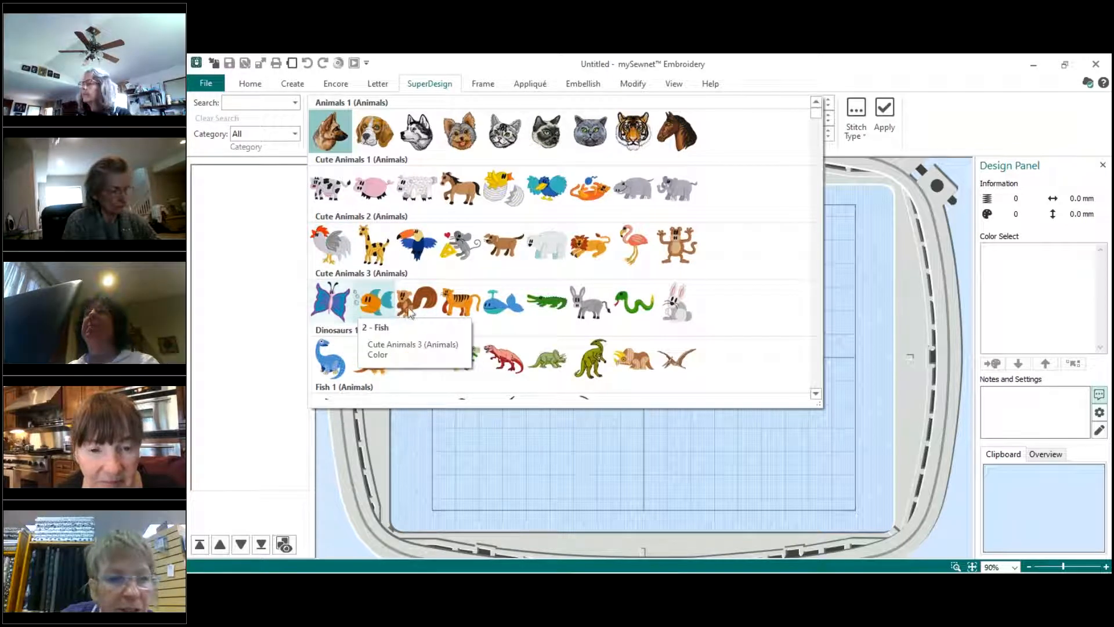
pyautogui.click(503, 307)
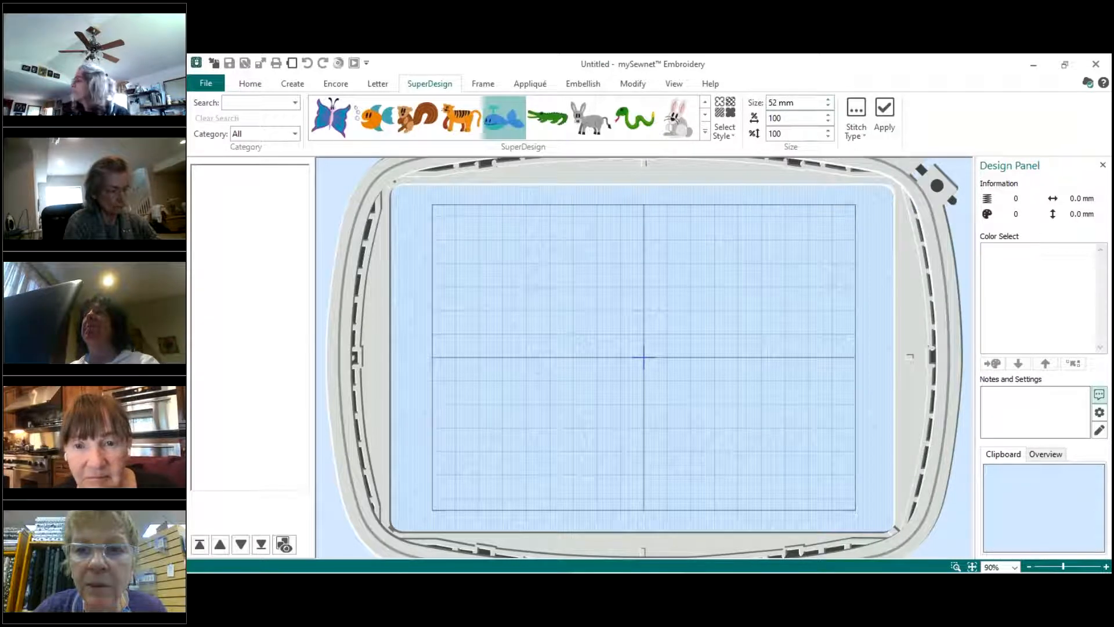
# - Set the whale SuperDesign's size to 20 mm and place it in the hoop
pyautogui.click(781, 103)
pyautogui.write('20')
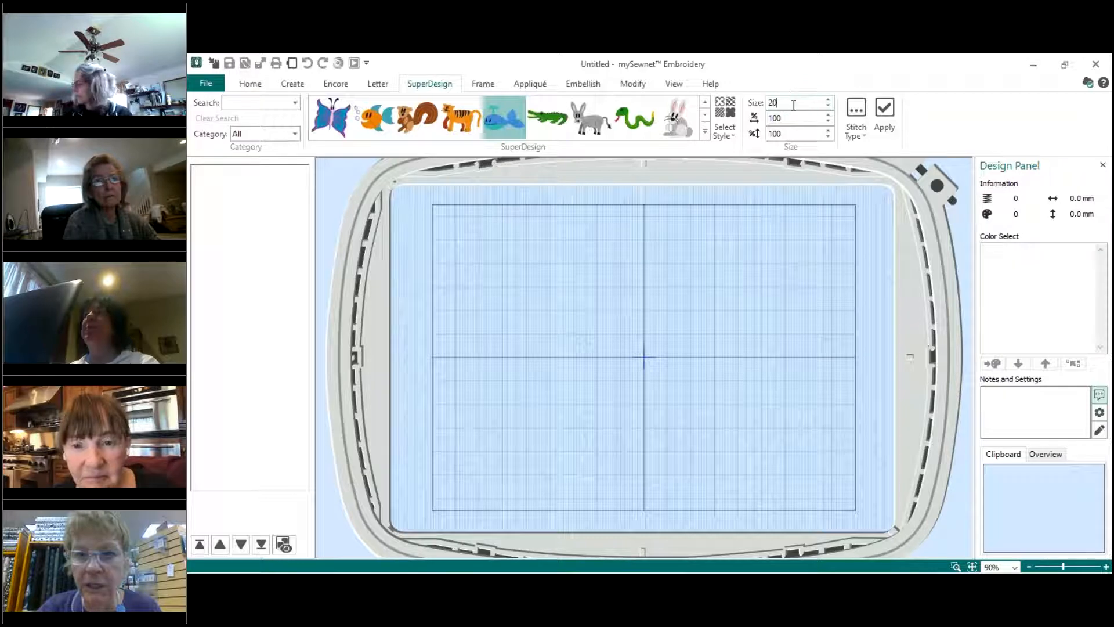
pyautogui.press('Tab')
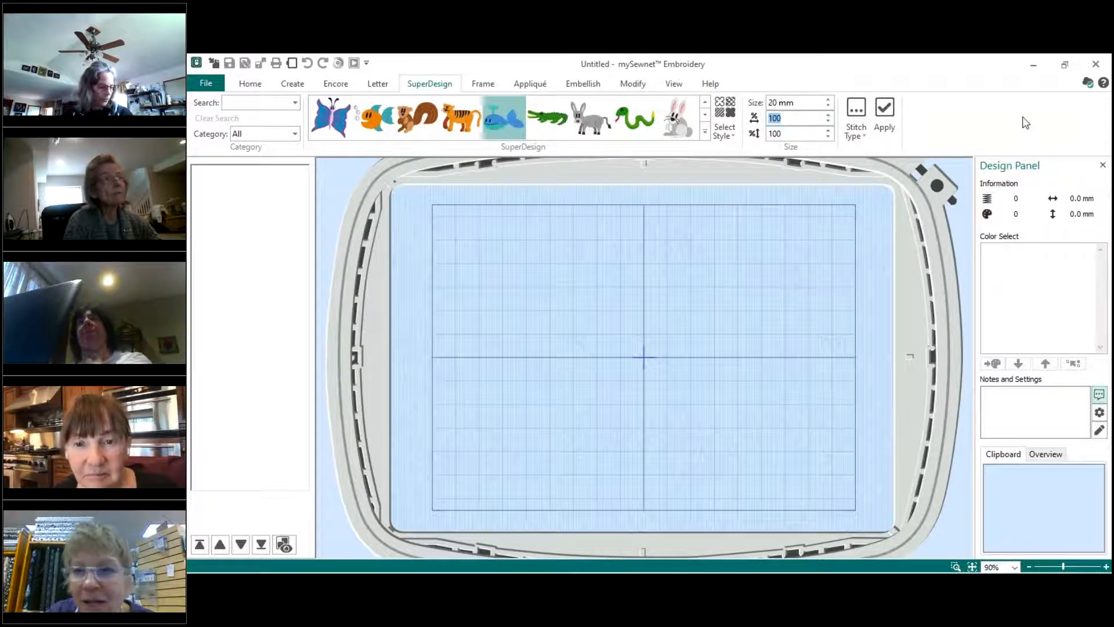
pyautogui.click(1000, 117)
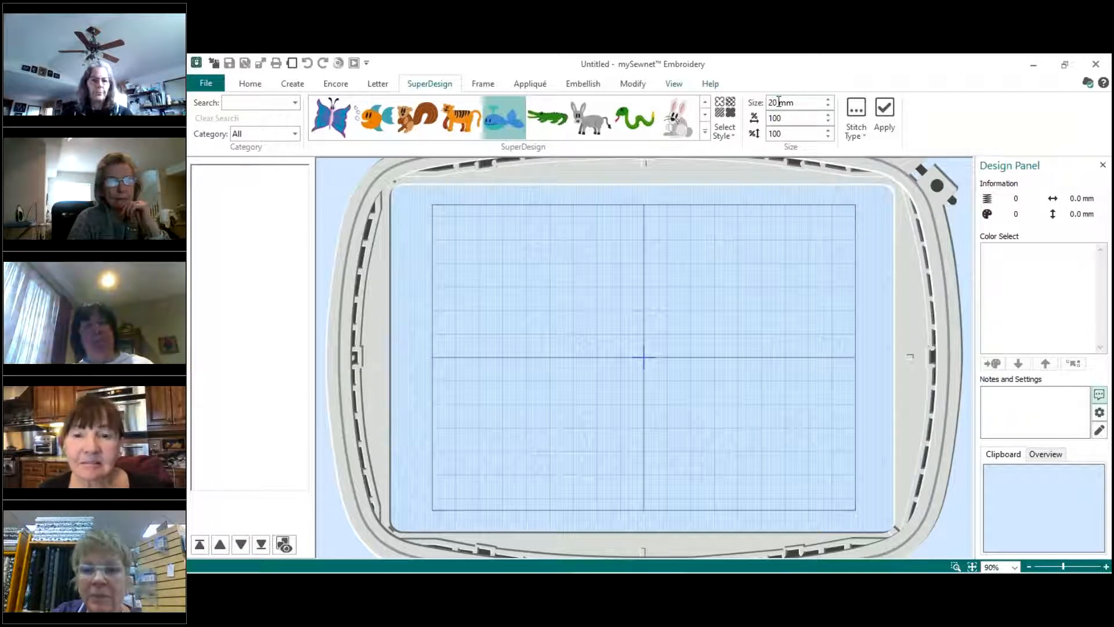
pyautogui.click(886, 110)
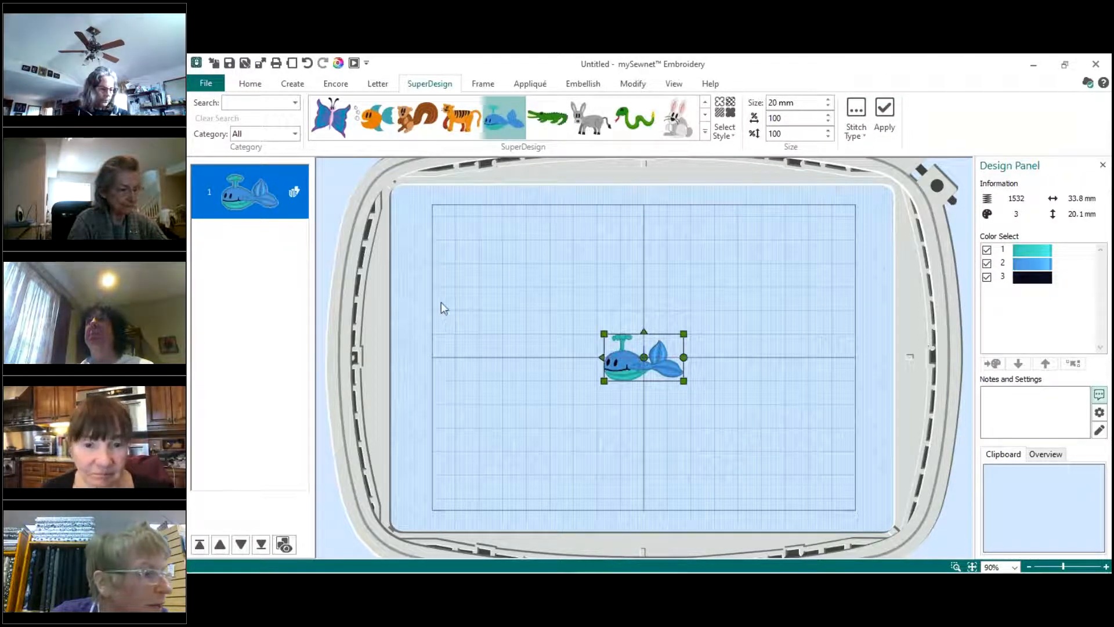
# - Set up an Encore straight-line layout of the whale with alternating mirrored copies and preview the repeats
pyautogui.click(336, 87)
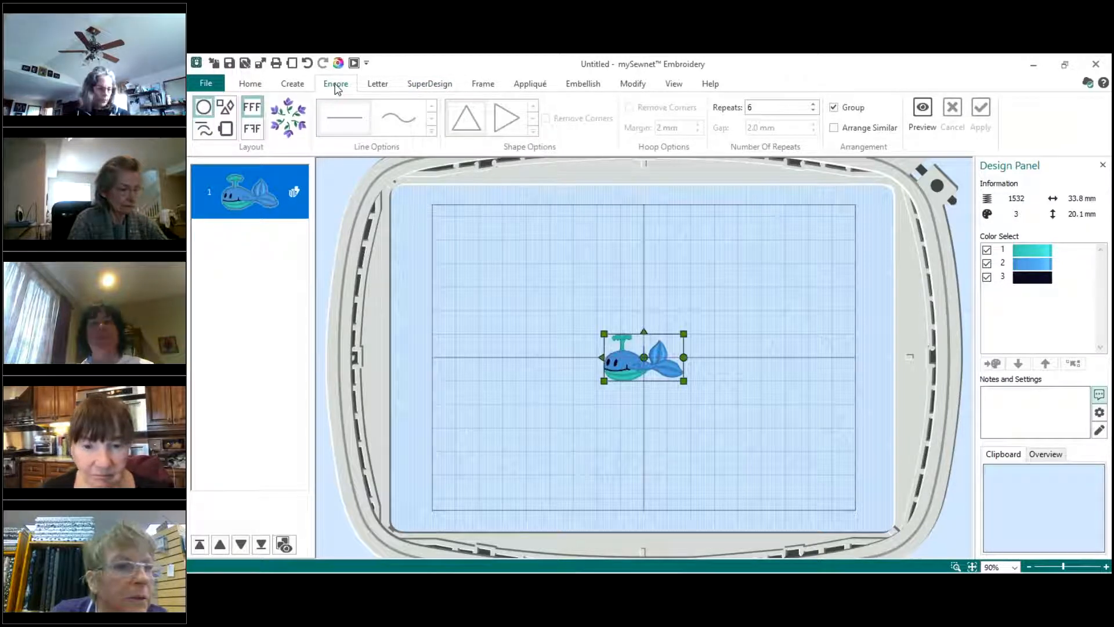
pyautogui.click(203, 132)
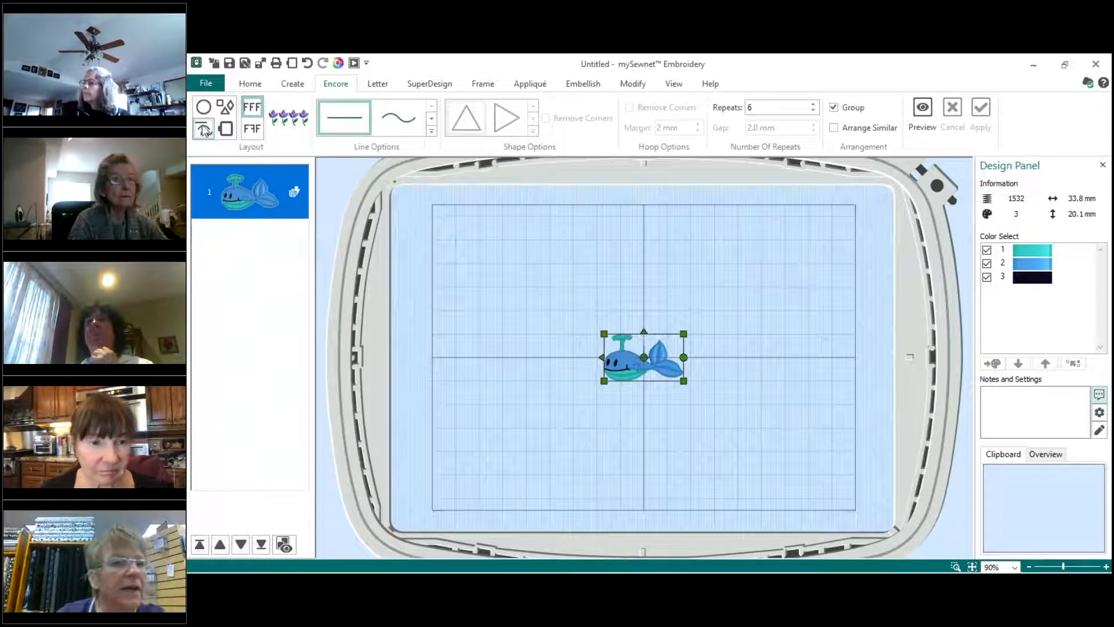
pyautogui.click(252, 132)
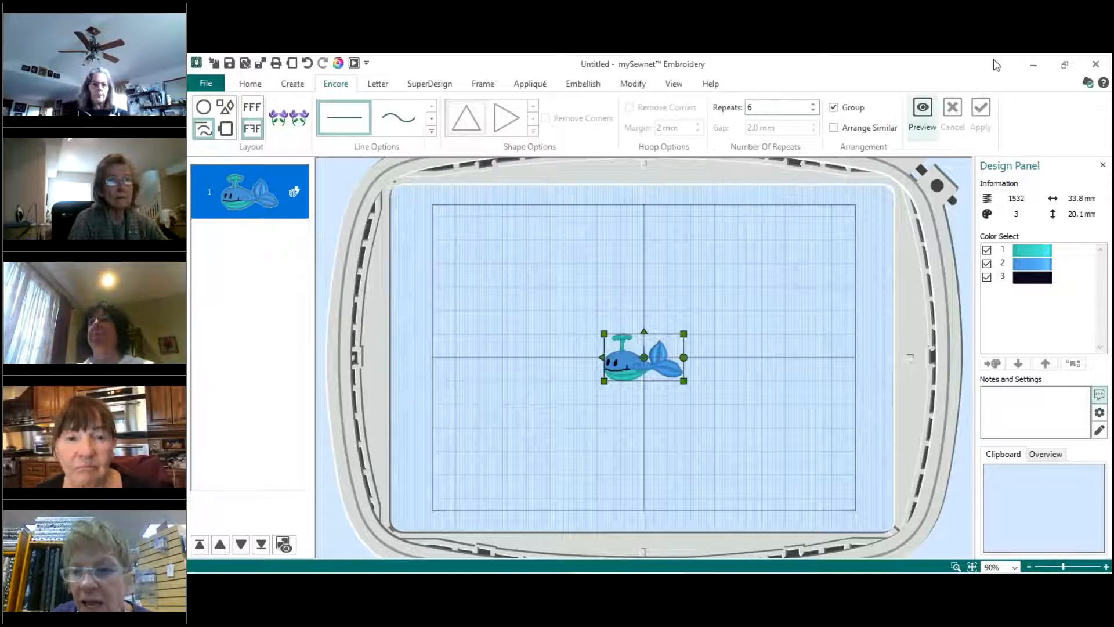
pyautogui.click(924, 110)
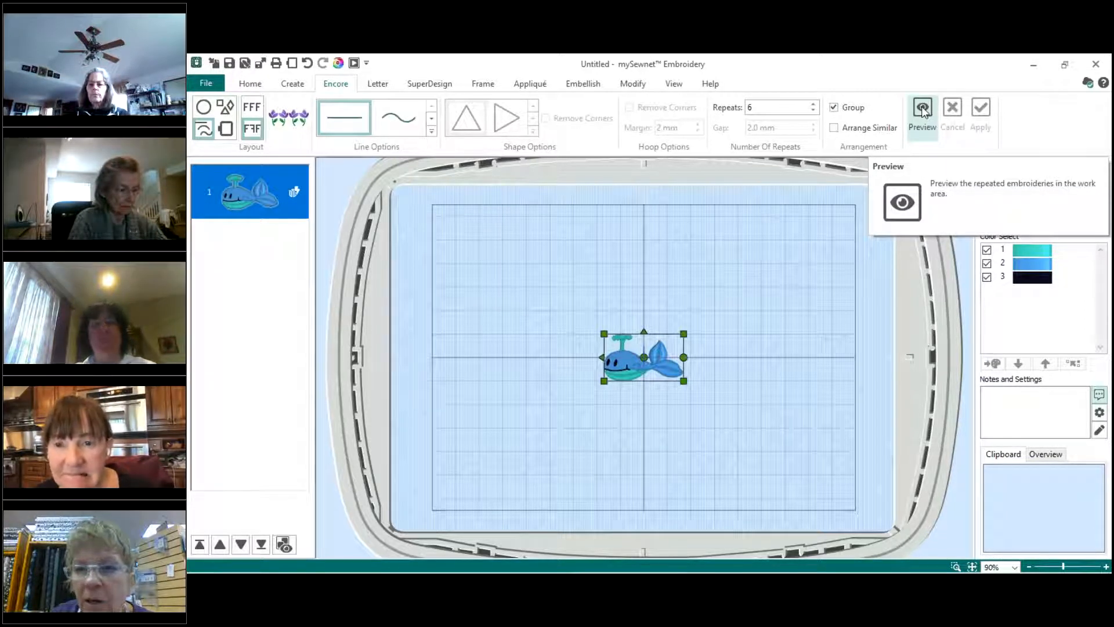
pyautogui.click(924, 111)
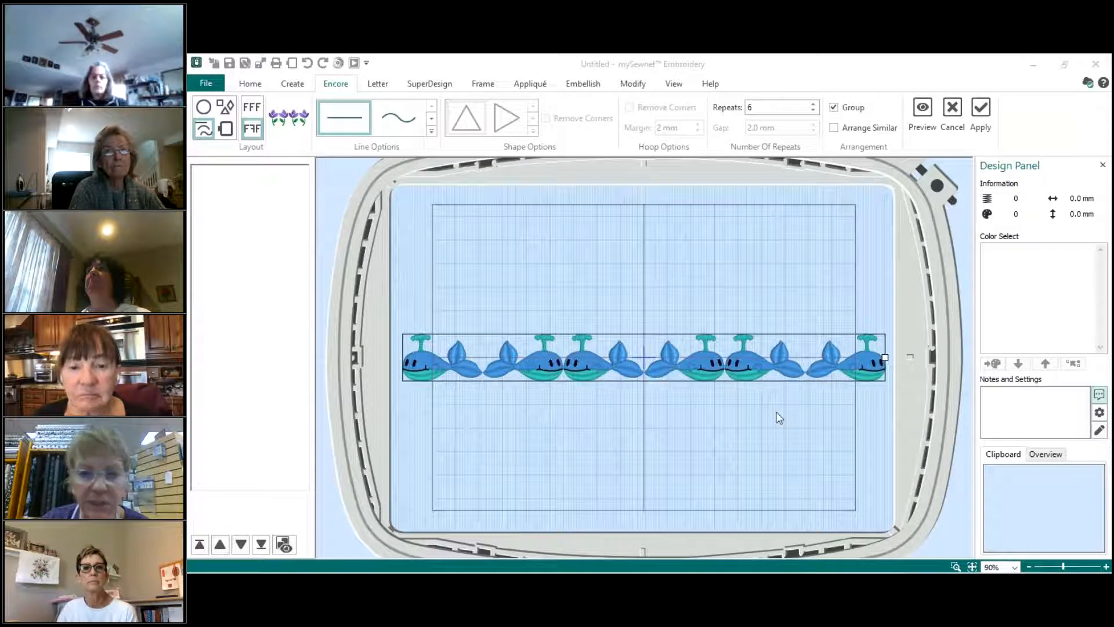
# - Set the number of Encore whale repeats to 4 and refresh the preview
pyautogui.doubleClick(757, 107)
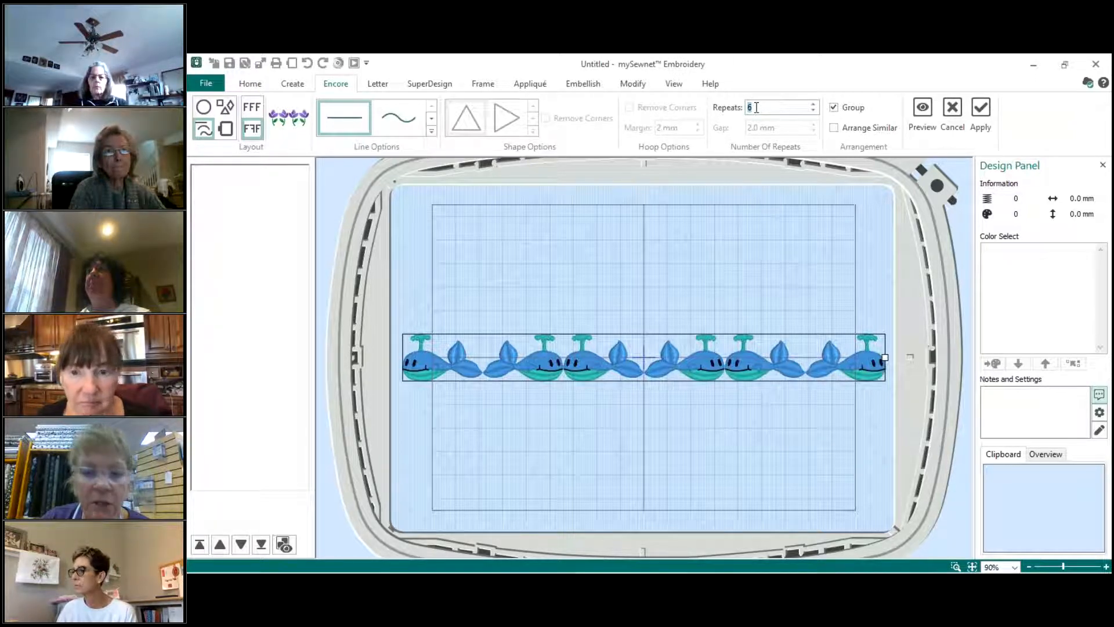
pyautogui.write('4')
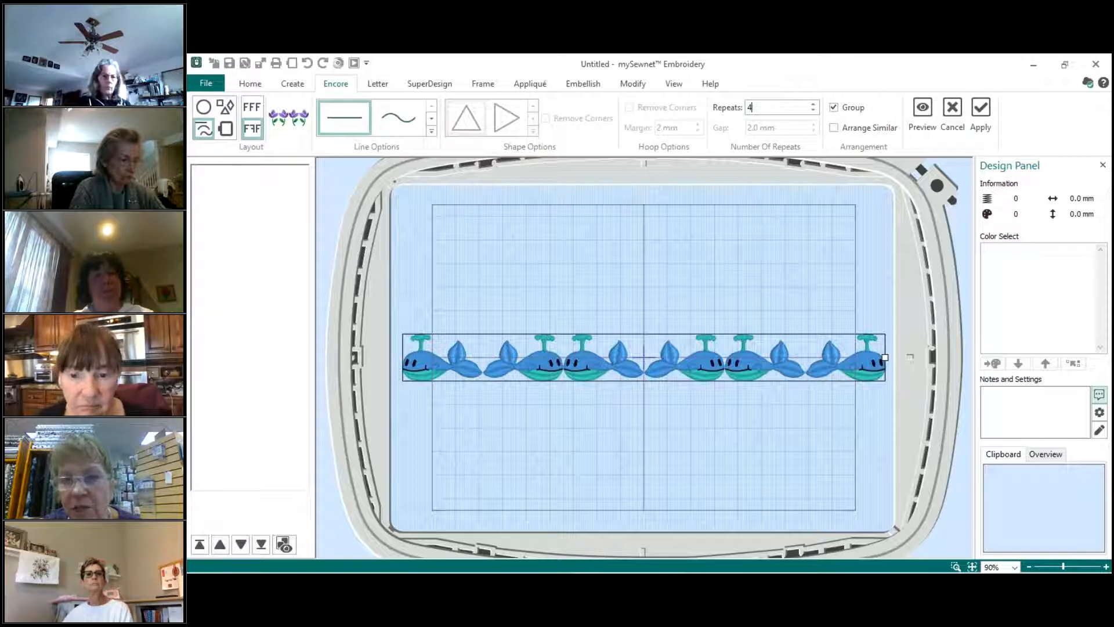
pyautogui.click(923, 109)
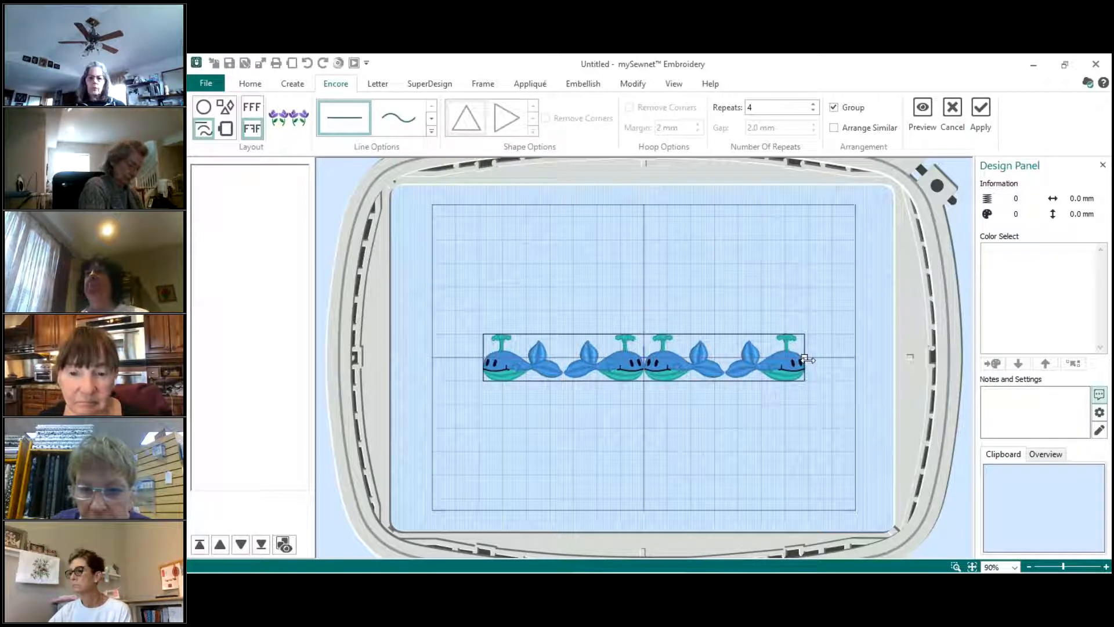
# - Spread the line of four whales to about 167 mm wide, within the hoop's stitching area, and apply the Encore layout
pyautogui.moveTo(805, 358); pyautogui.dragTo(849, 359)
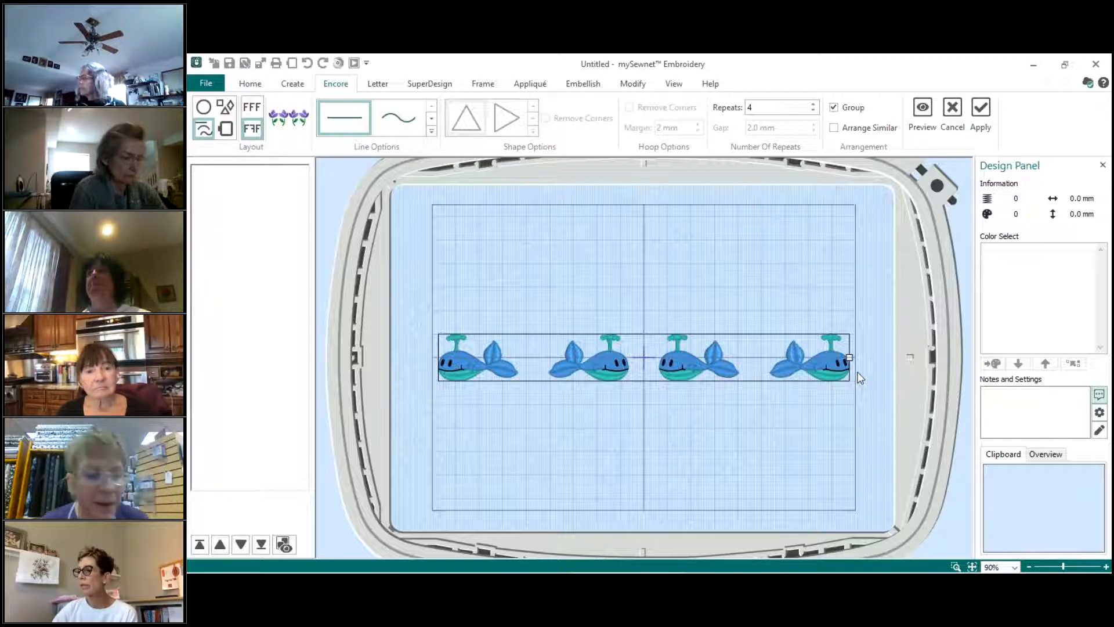
pyautogui.moveTo(849, 358); pyautogui.dragTo(927, 175)
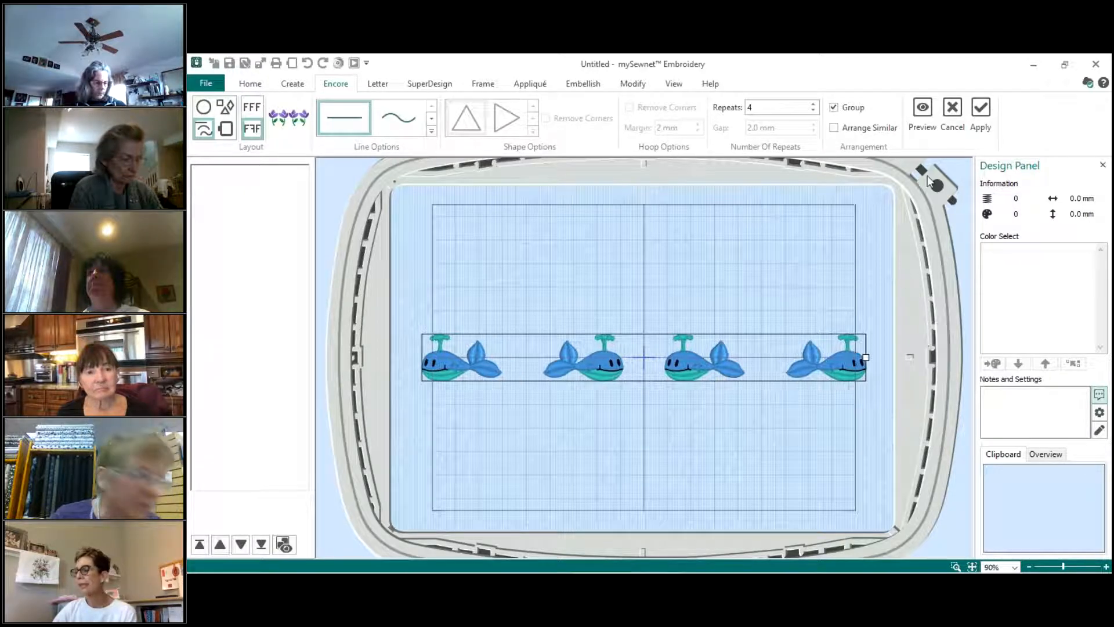
pyautogui.moveTo(1018, 55); pyautogui.dragTo(837, 397)
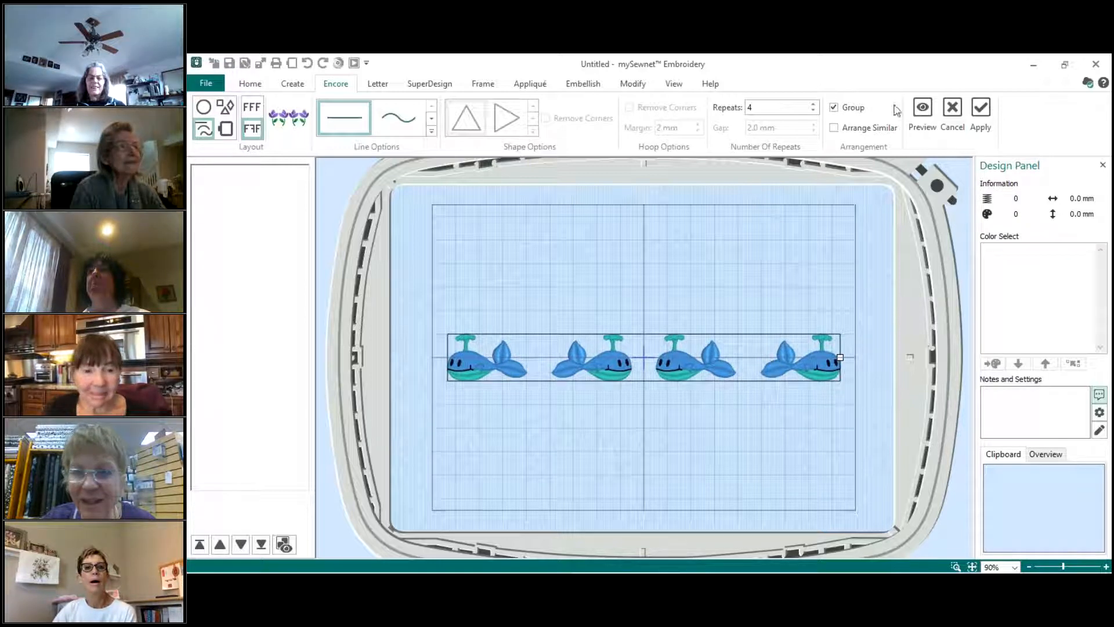
pyautogui.click(980, 106)
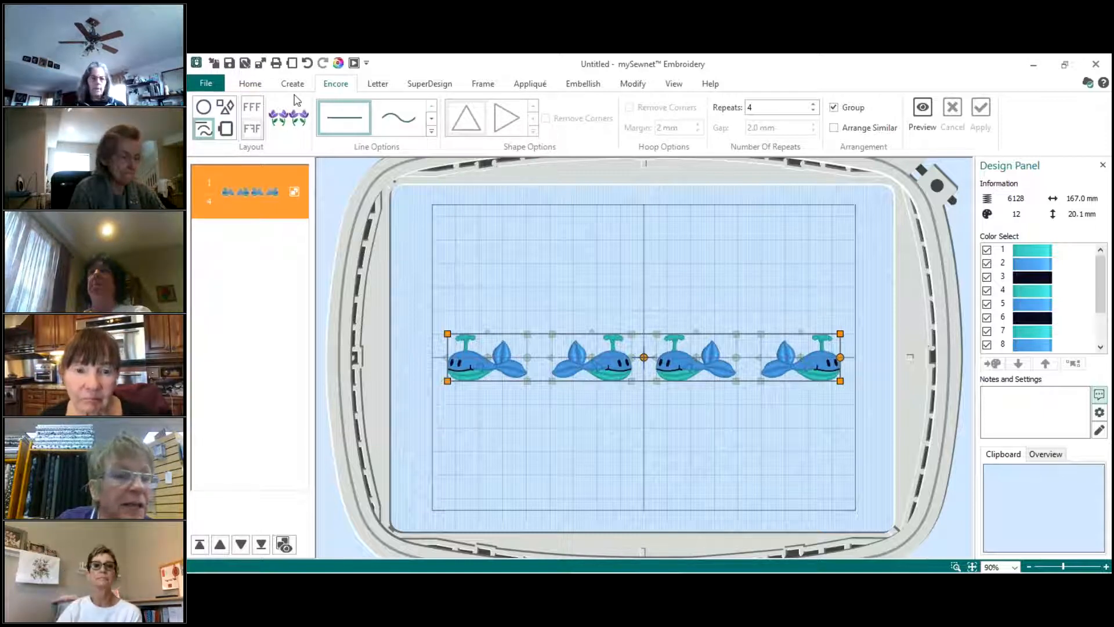
# - Make the whale row an endless embroidery with fabric direction Left, Corner end markers in both positions and a 0.0 mm gap
pyautogui.click(246, 83)
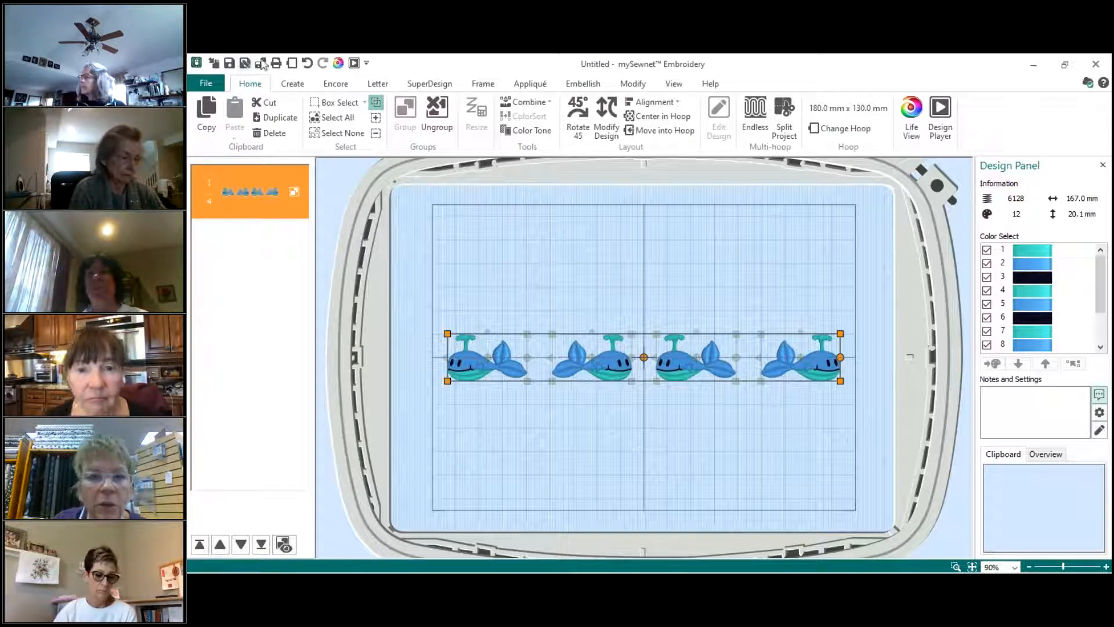
pyautogui.click(756, 109)
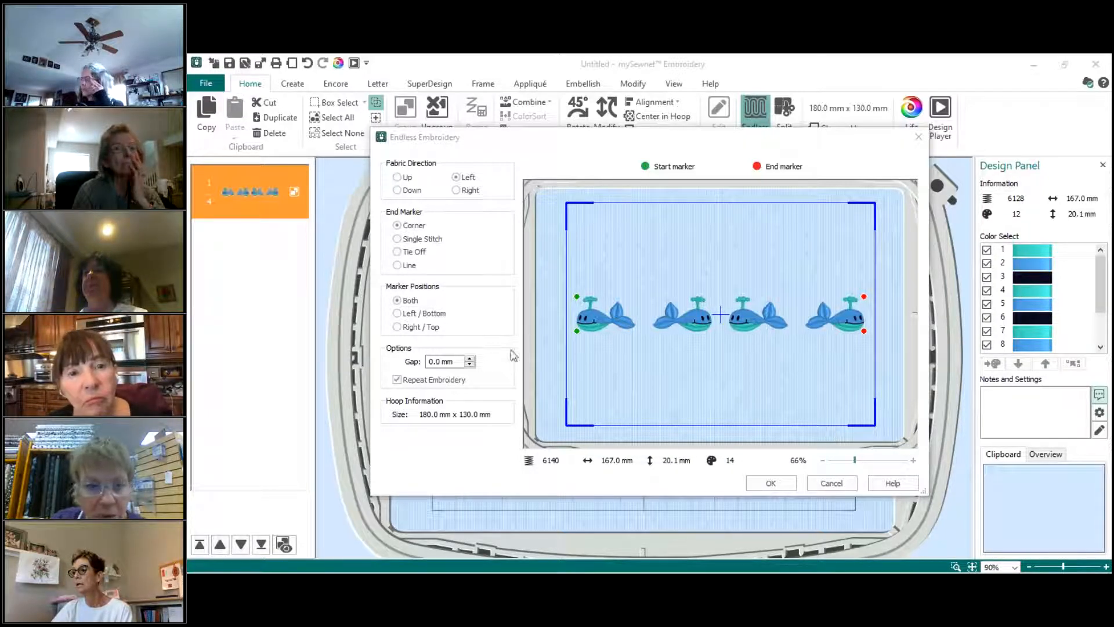
pyautogui.click(763, 486)
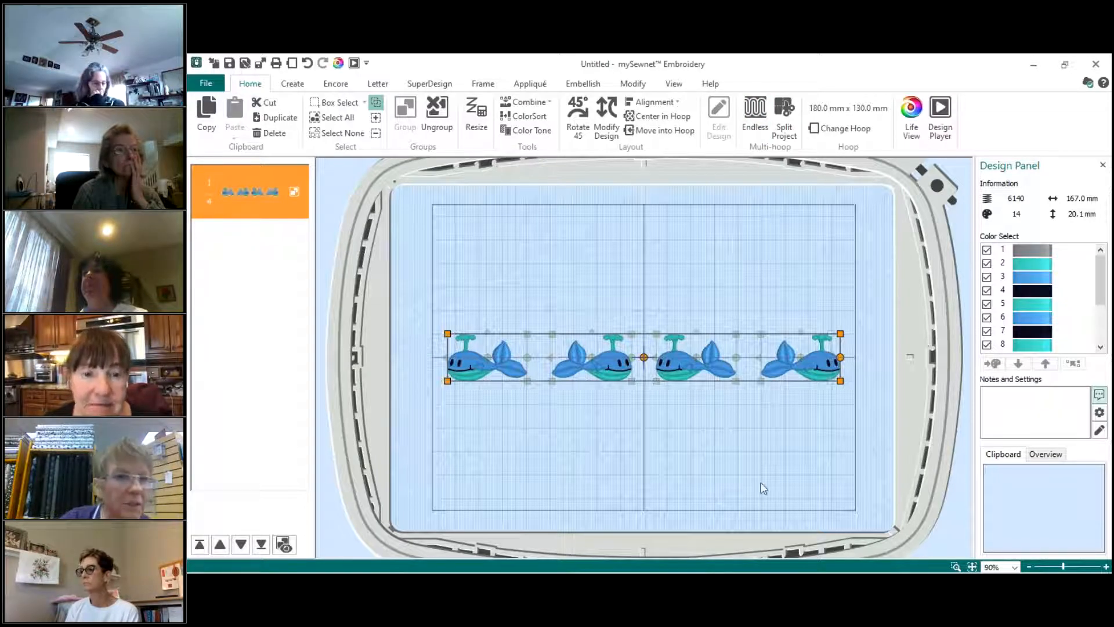
# - Save the endless whale project as whales in the My Designs folder, in Husqvarna Viking / Pfaff .vp4 format
pyautogui.click(230, 63)
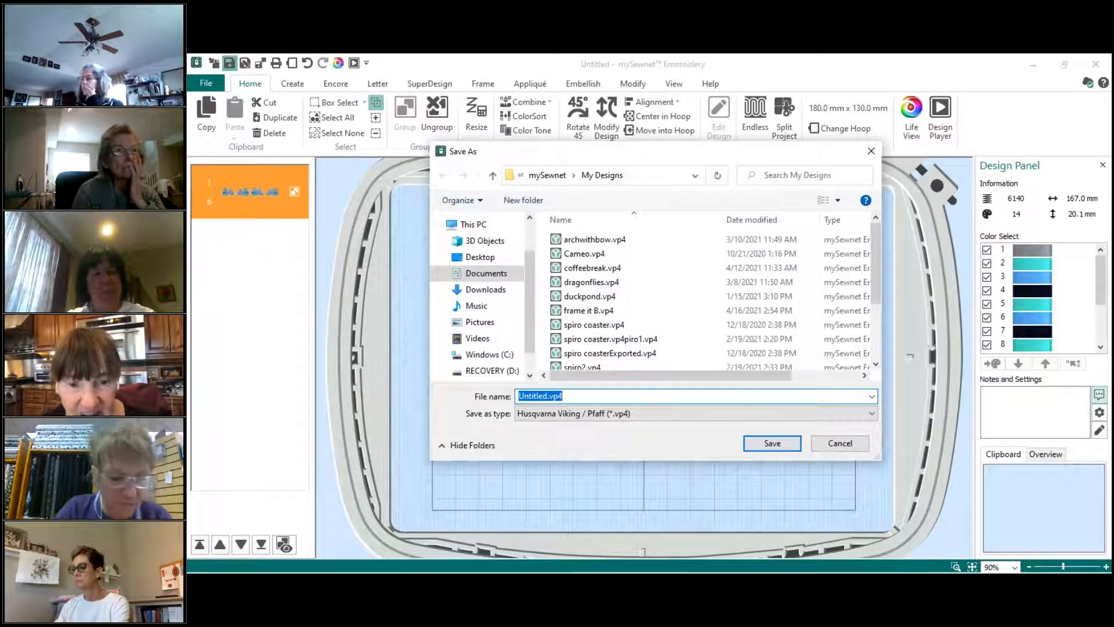
pyautogui.write('whales')
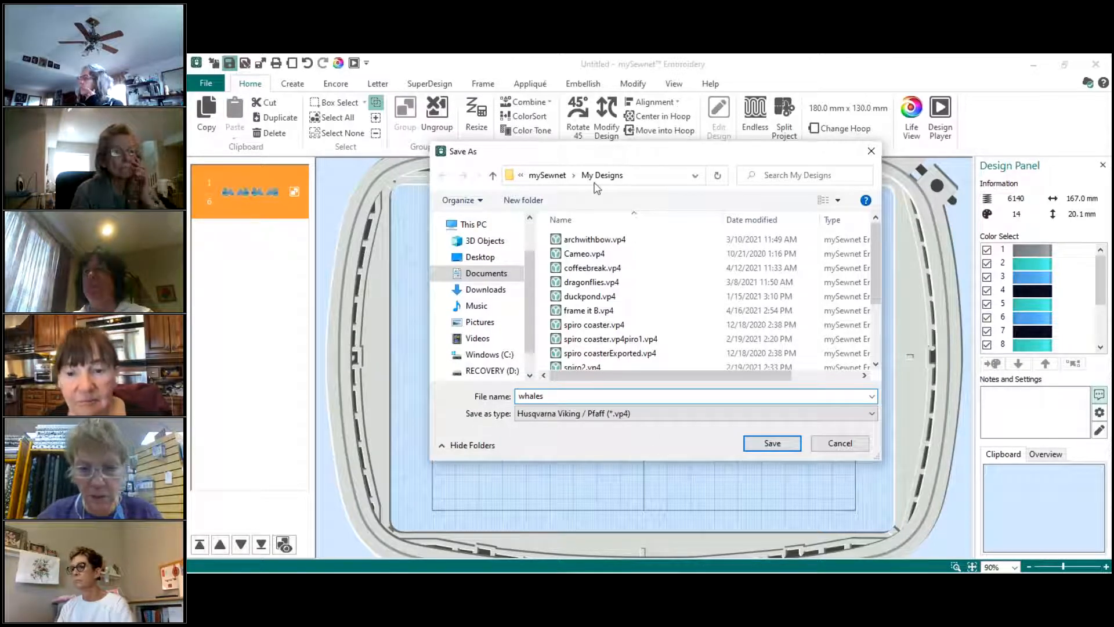
pyautogui.click(761, 448)
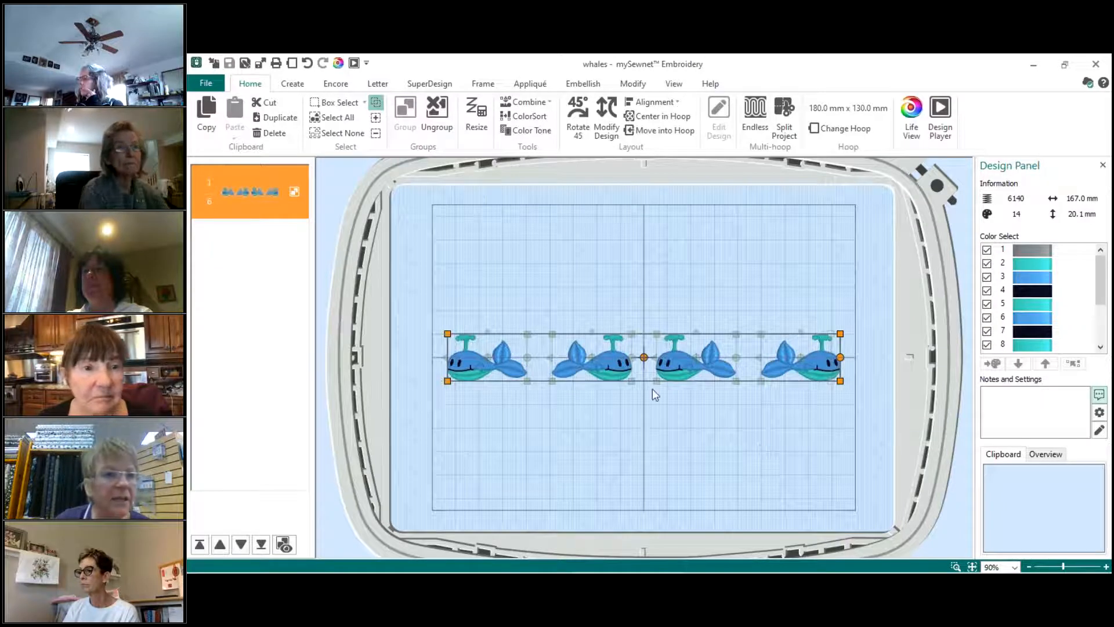
# - Export the whale design as whalesExported.vp3 to the SP Bunny quilting folder, optimized for sewing and rotated to the natural hoop position
pyautogui.click(259, 64)
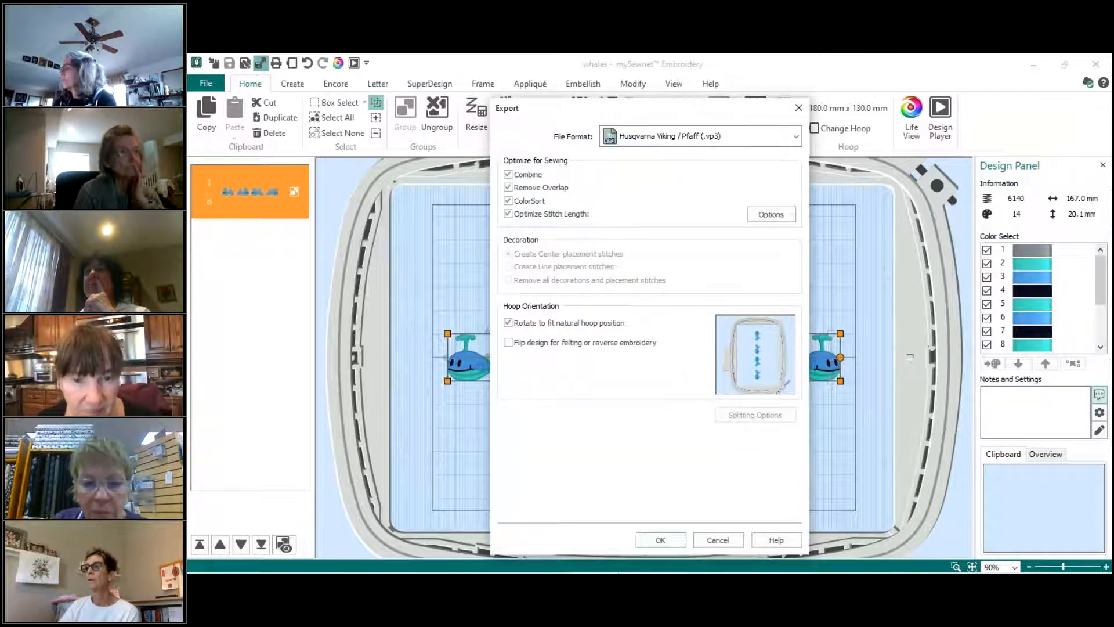
pyautogui.click(661, 541)
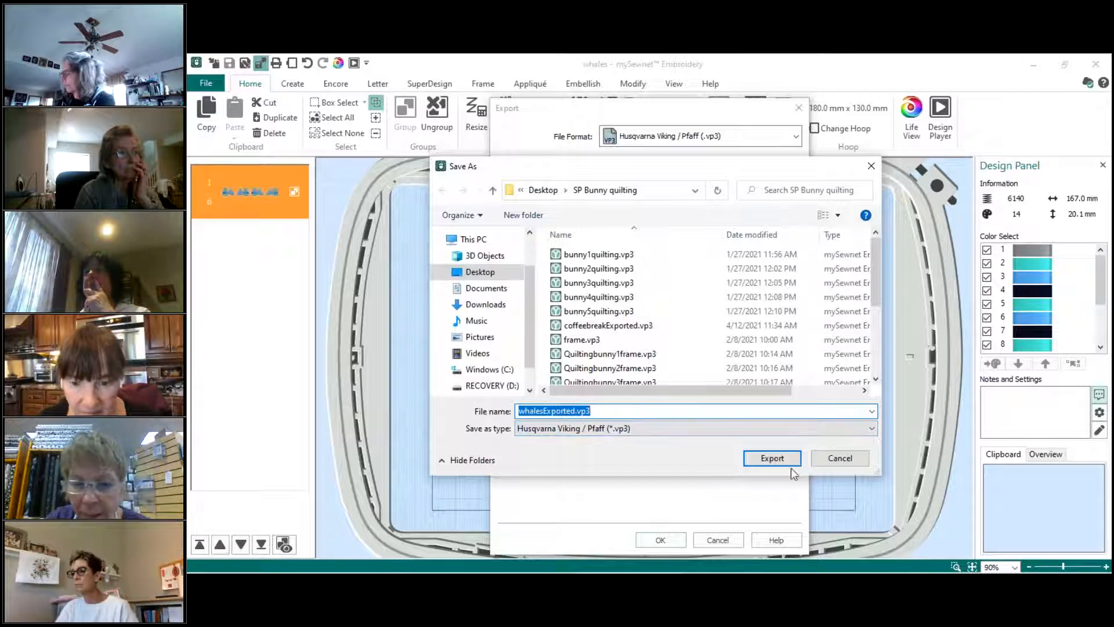
pyautogui.click(773, 458)
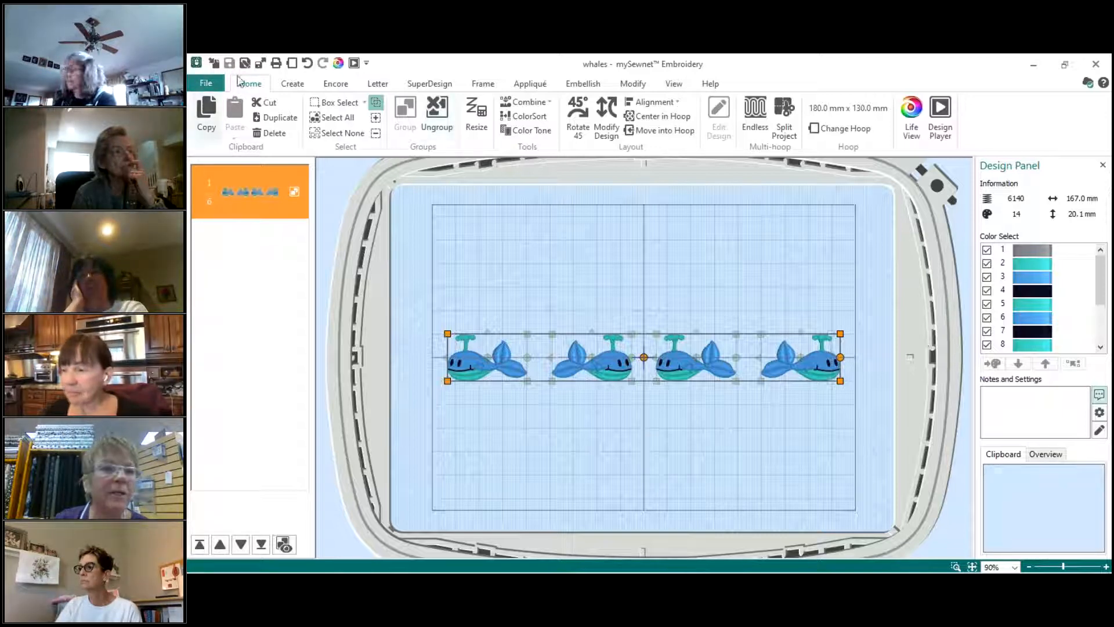
pyautogui.click(260, 64)
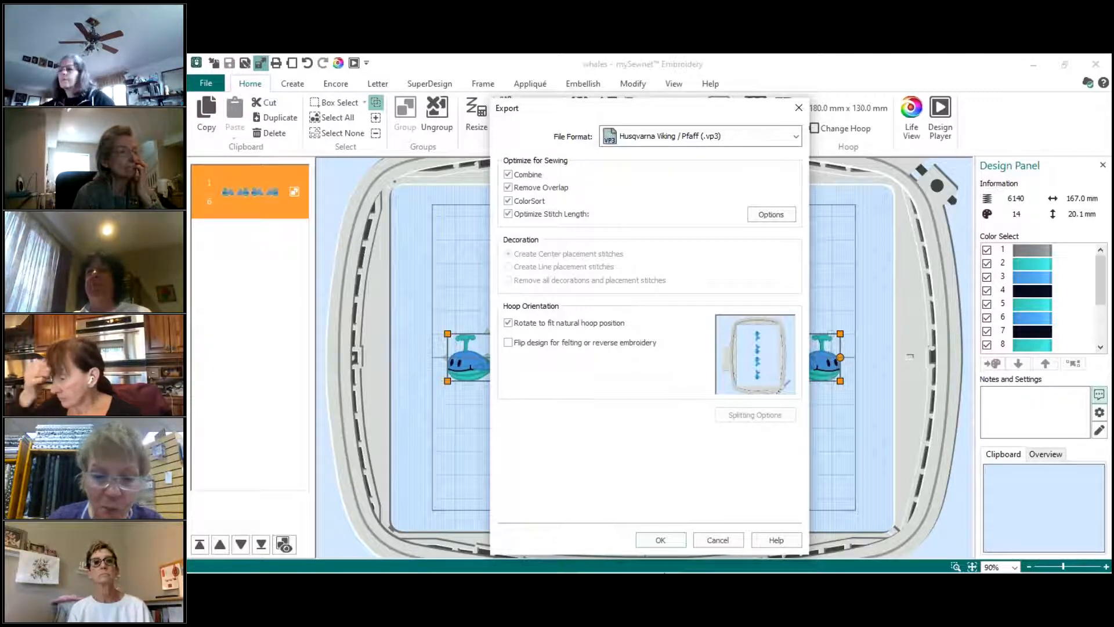
pyautogui.click(658, 540)
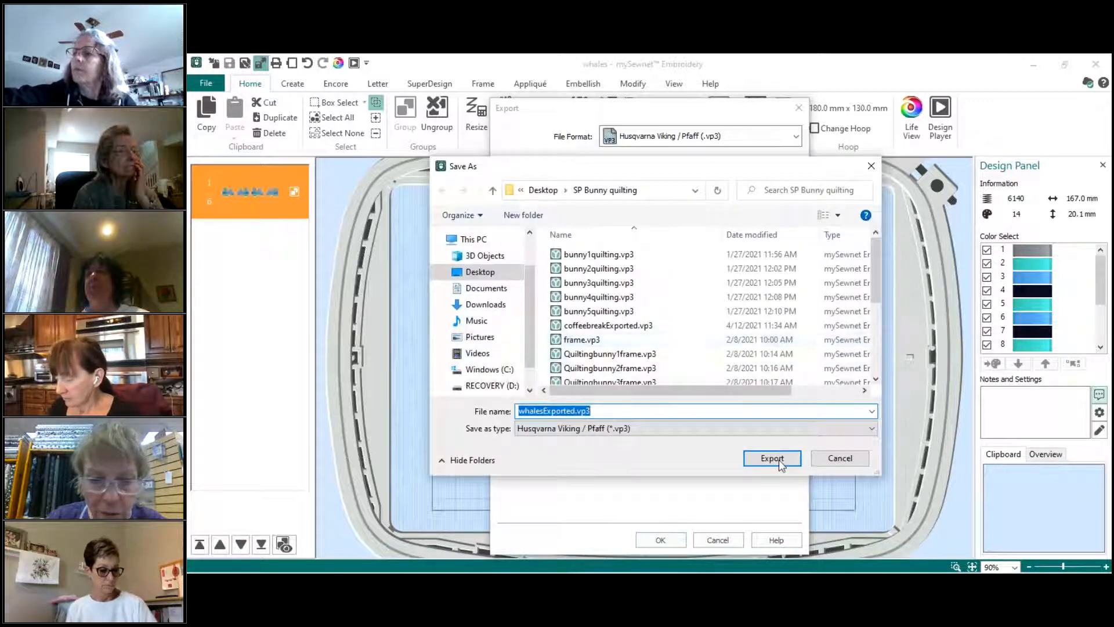
pyautogui.click(838, 463)
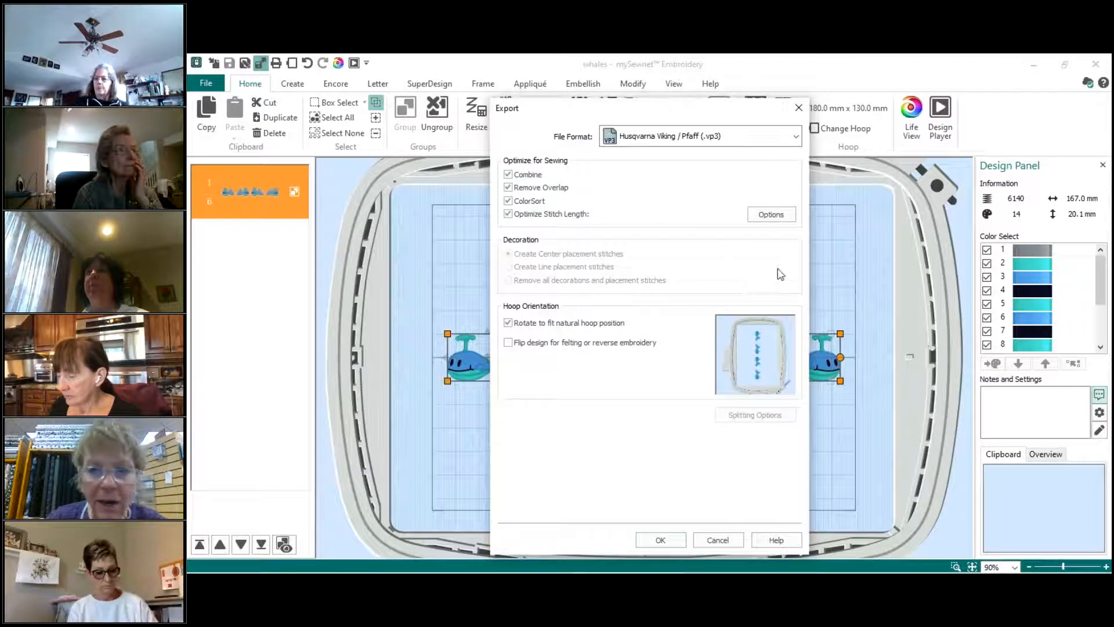
pyautogui.click(797, 108)
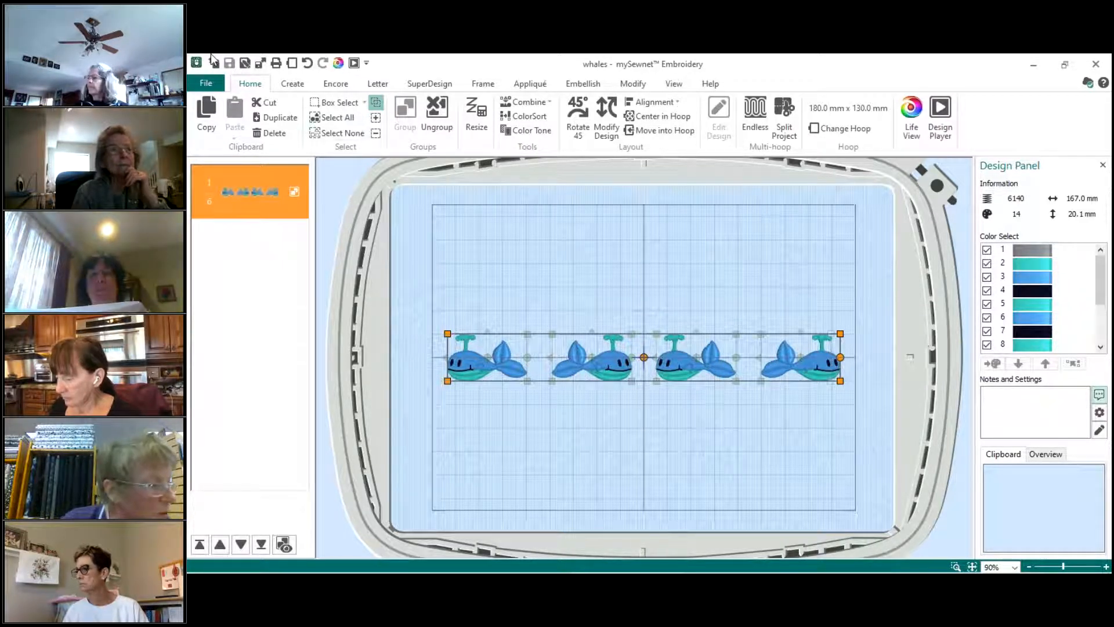
# - Start a new blank canvas project with the 180mm x 130mm Design Hoop for the Husqvarna Viking Designer Epic 2, rotated
pyautogui.click(204, 84)
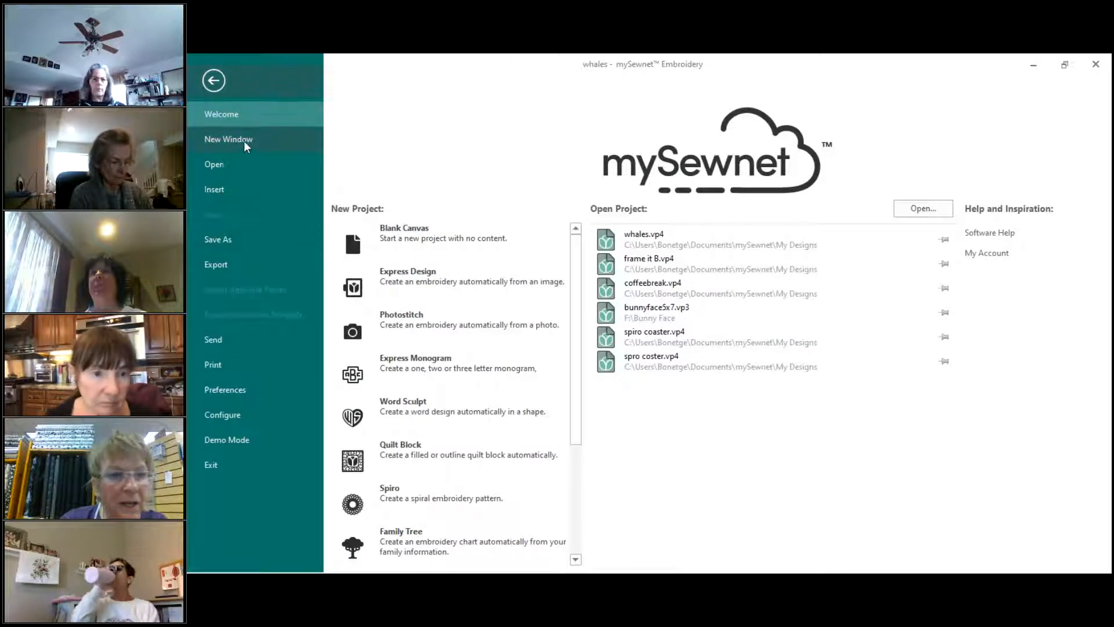
pyautogui.click(392, 243)
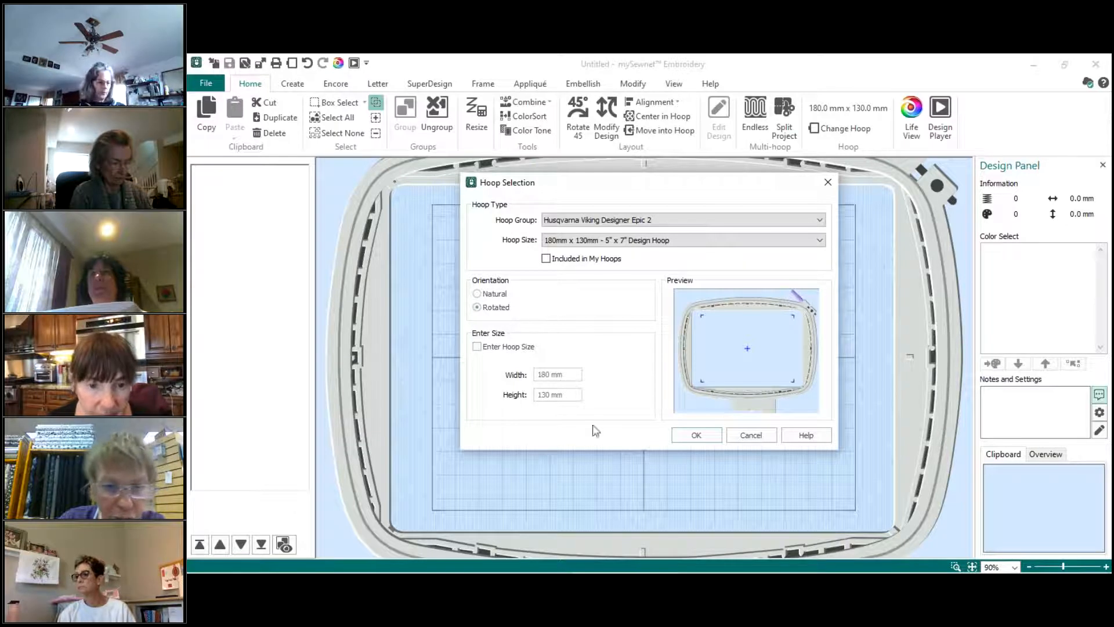
pyautogui.click(687, 437)
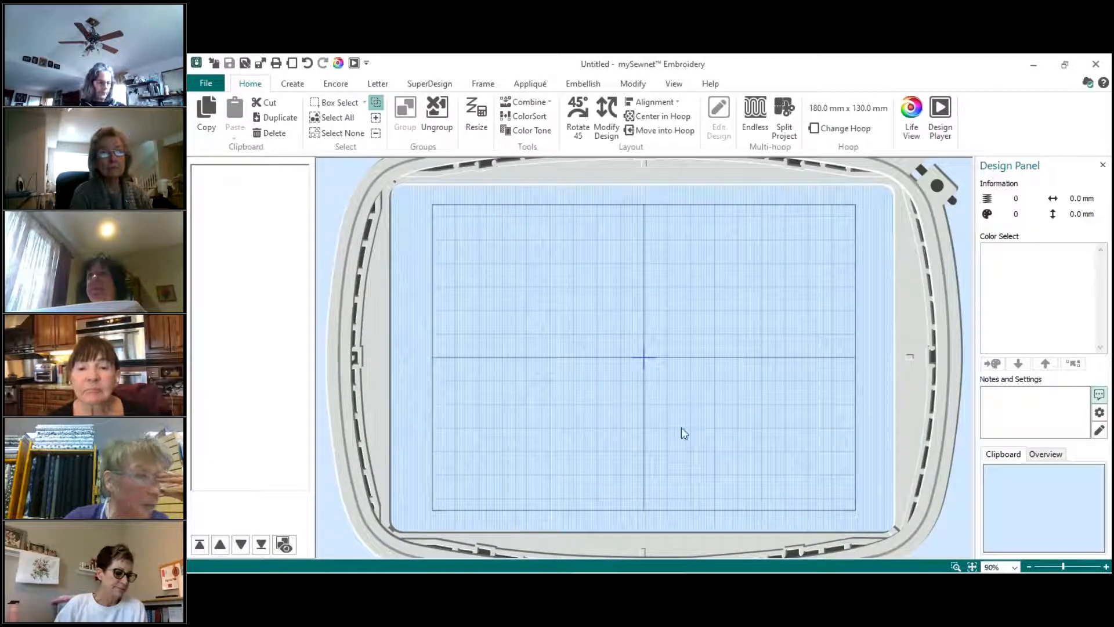
# - Choose the green beetle car, the first SuperDesign in the Cars 1 (Transport) set
pyautogui.click(427, 86)
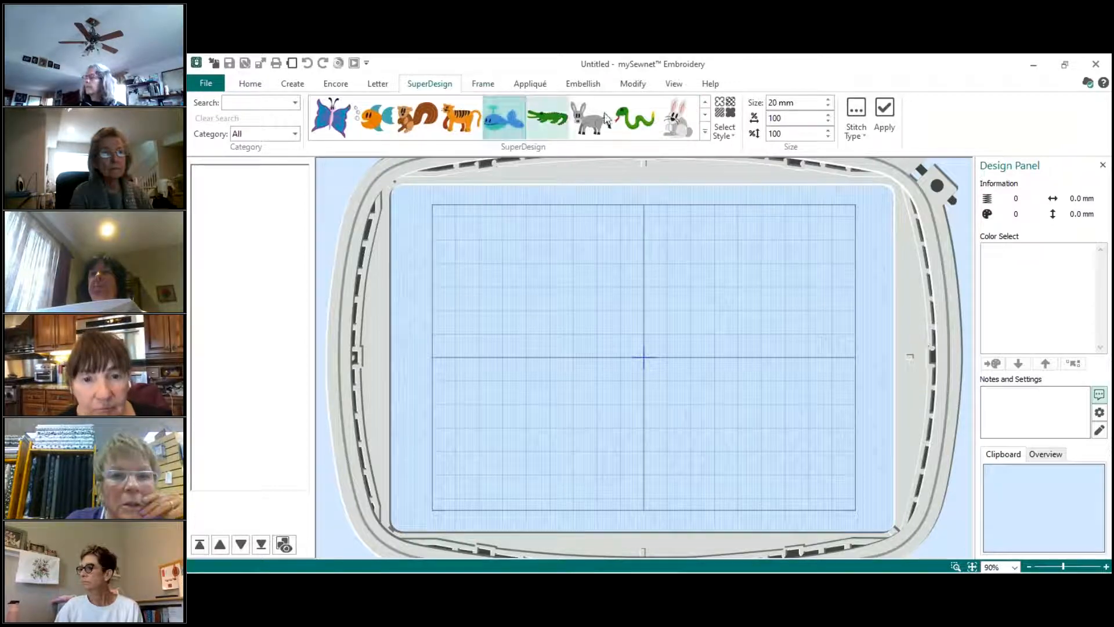
pyautogui.click(706, 132)
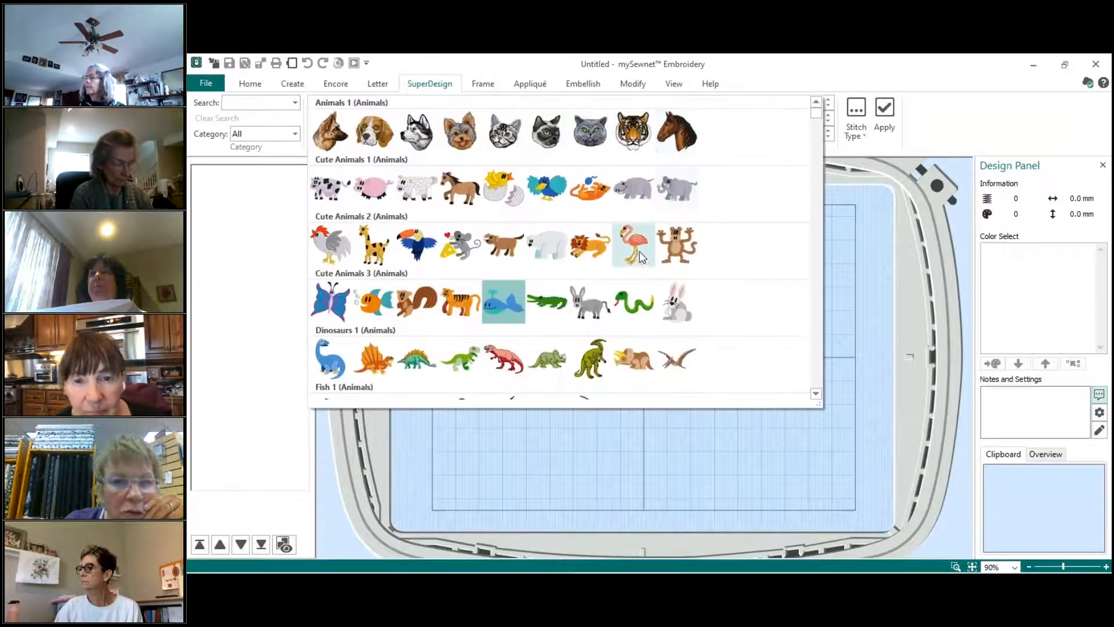
pyautogui.scroll(-10, 618, 279)
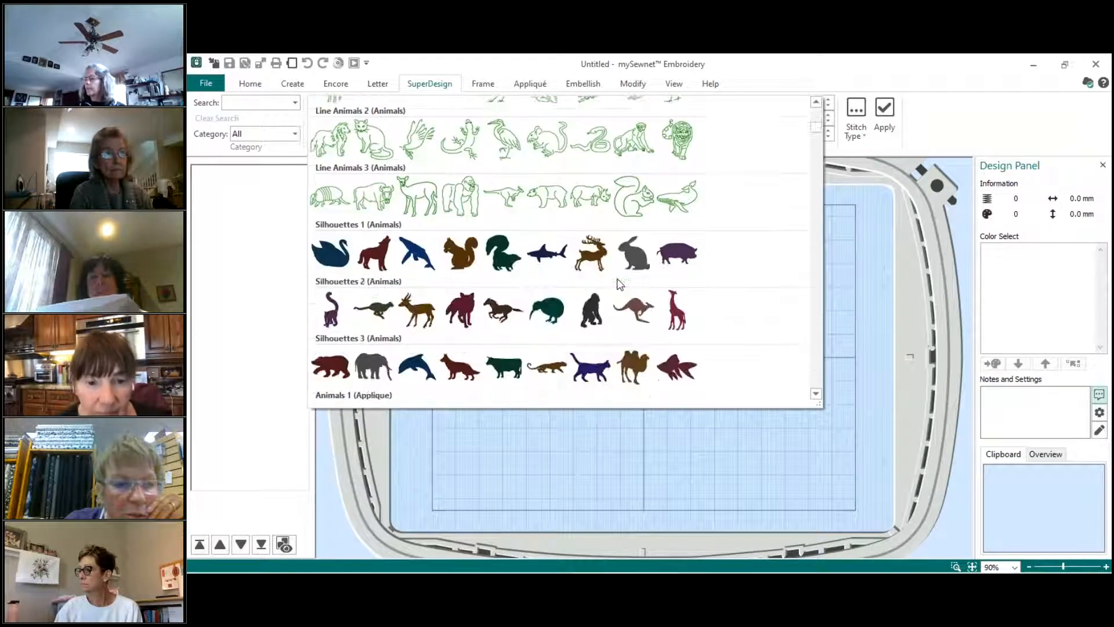
pyautogui.scroll(-2, 619, 284)
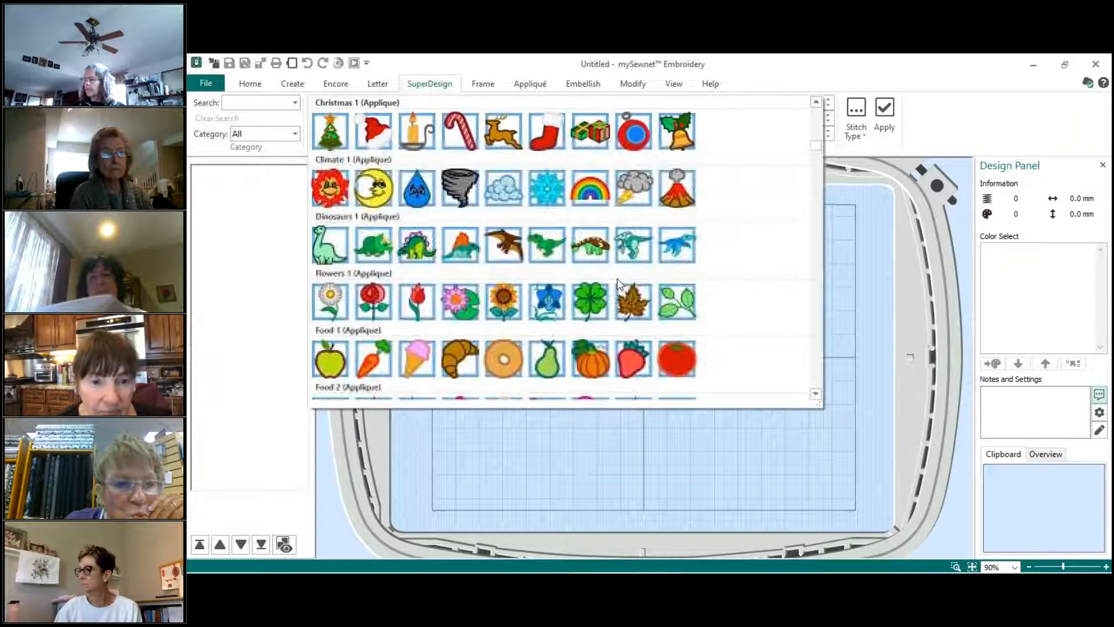
pyautogui.scroll(-10, 619, 283)
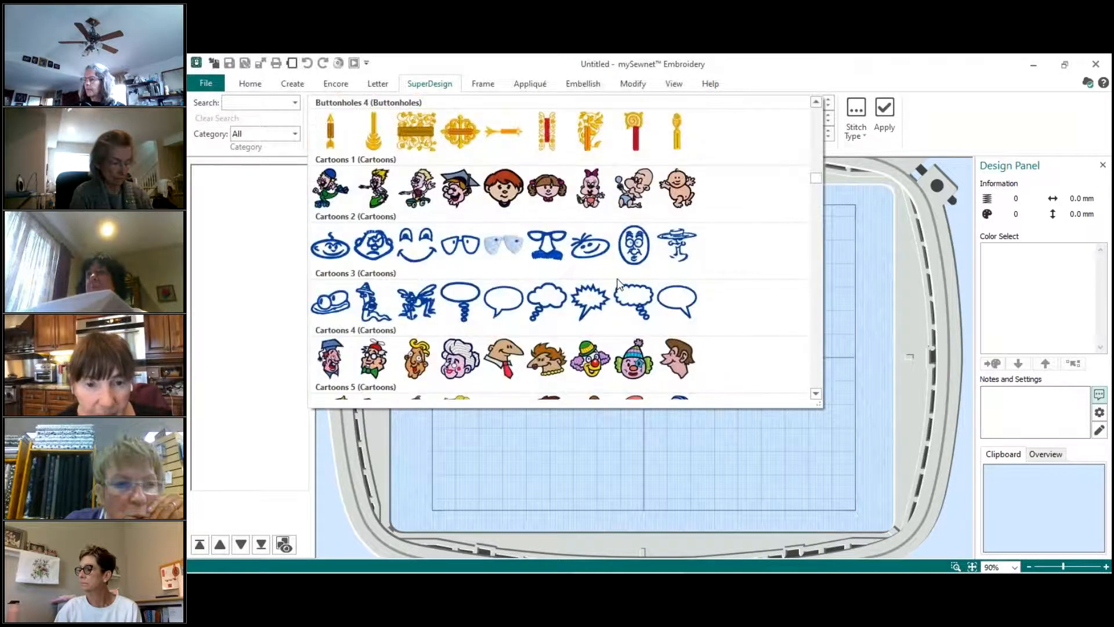
pyautogui.scroll(-15, 619, 283)
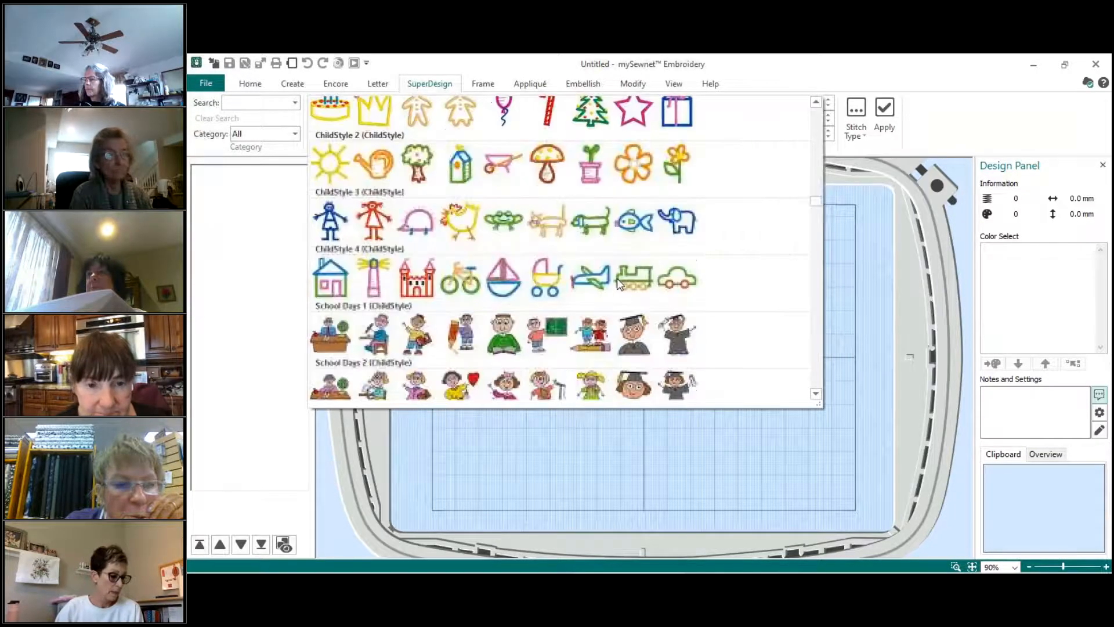
pyautogui.scroll(-20, 618, 279)
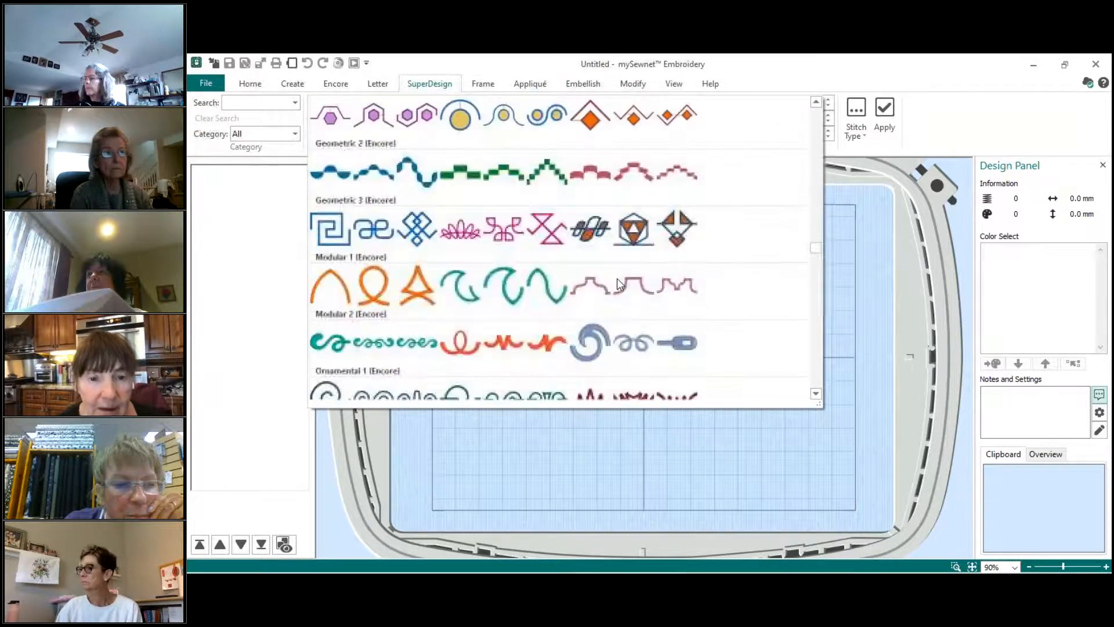
pyautogui.scroll(-20, 620, 284)
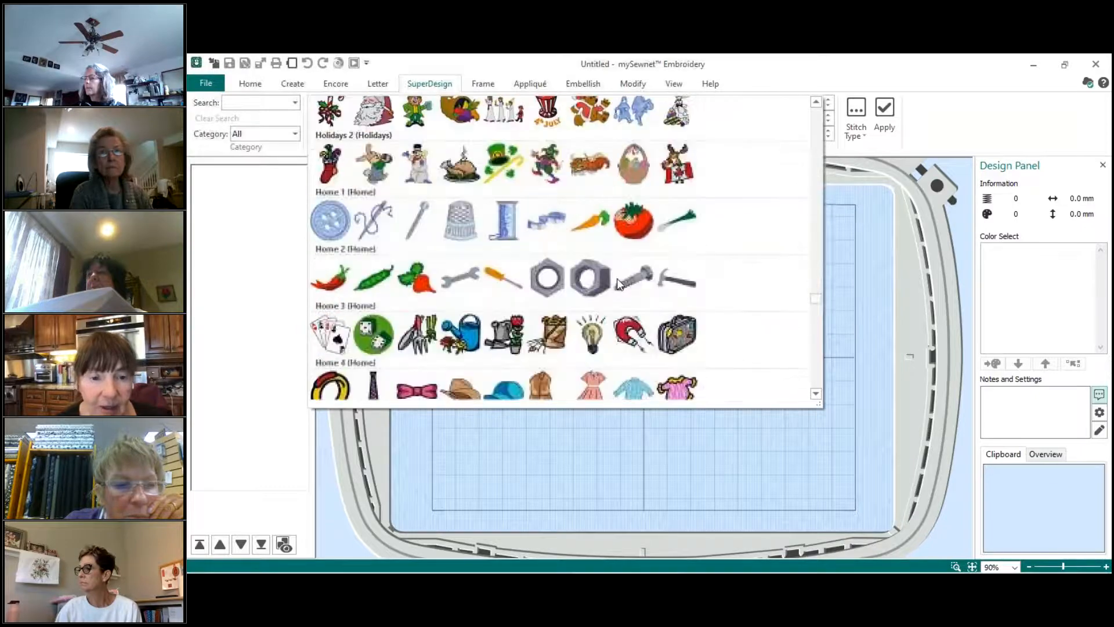
pyautogui.scroll(-20, 619, 284)
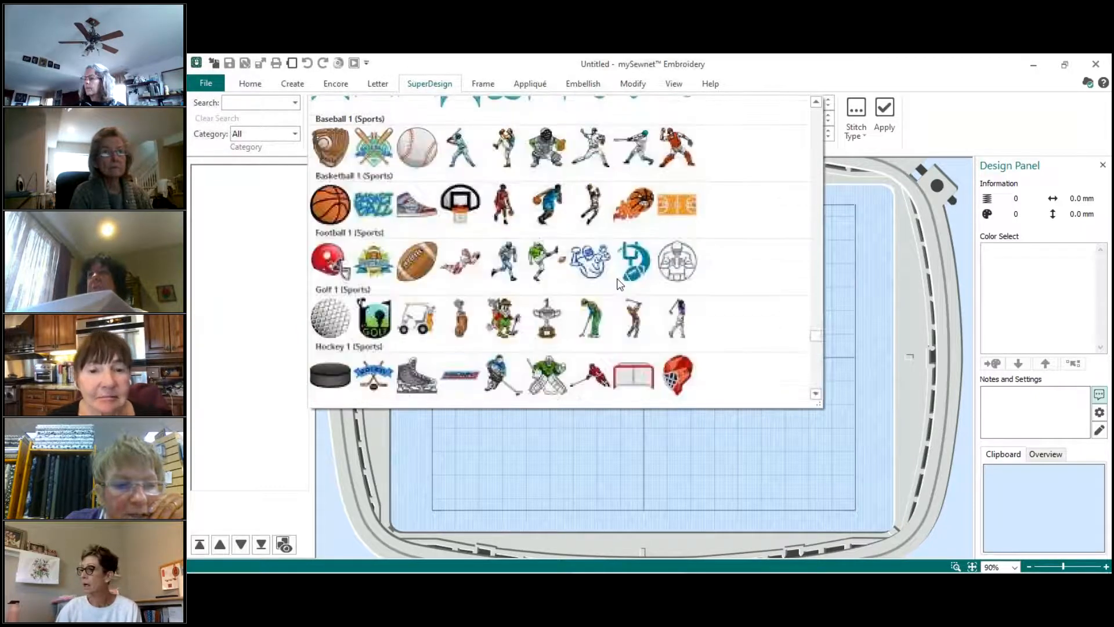
pyautogui.scroll(-8, 619, 283)
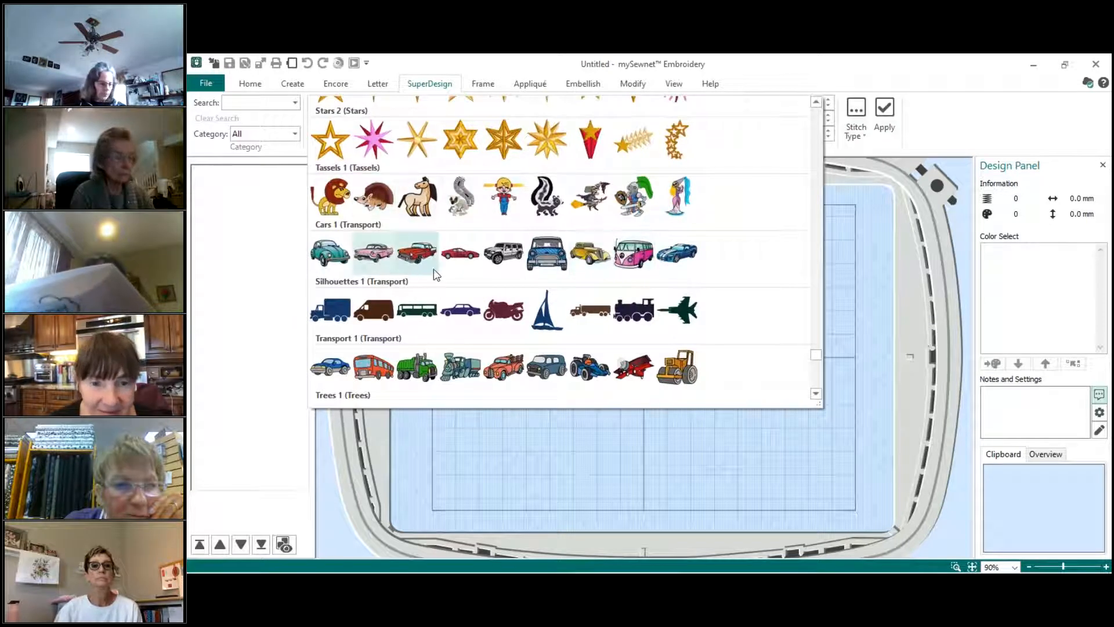
pyautogui.scroll(-3, 433, 293)
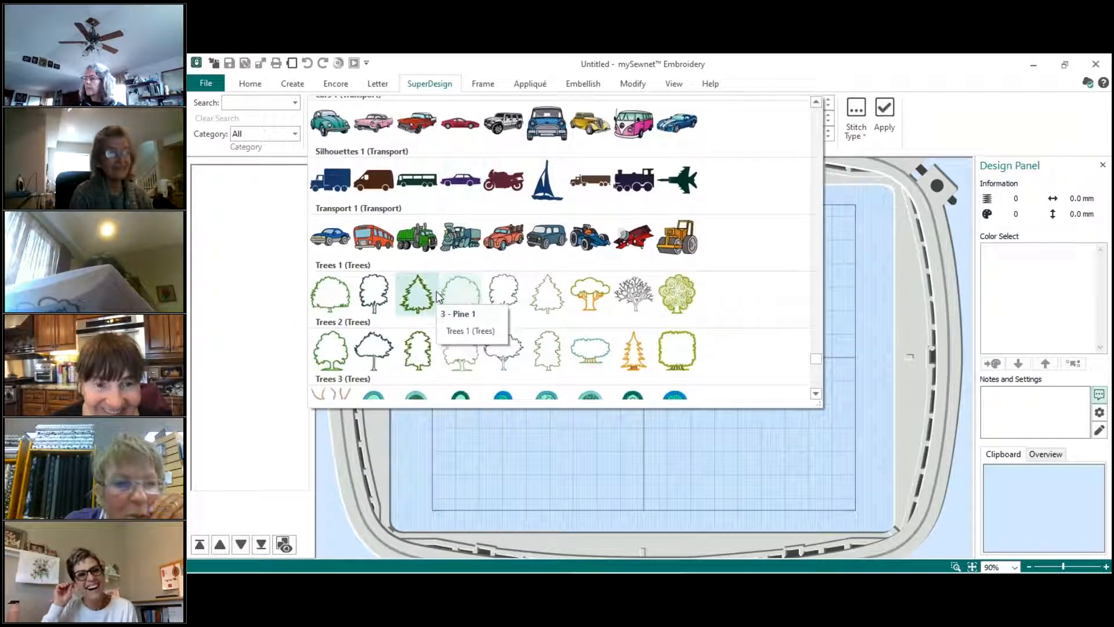
pyautogui.scroll(3, 420, 277)
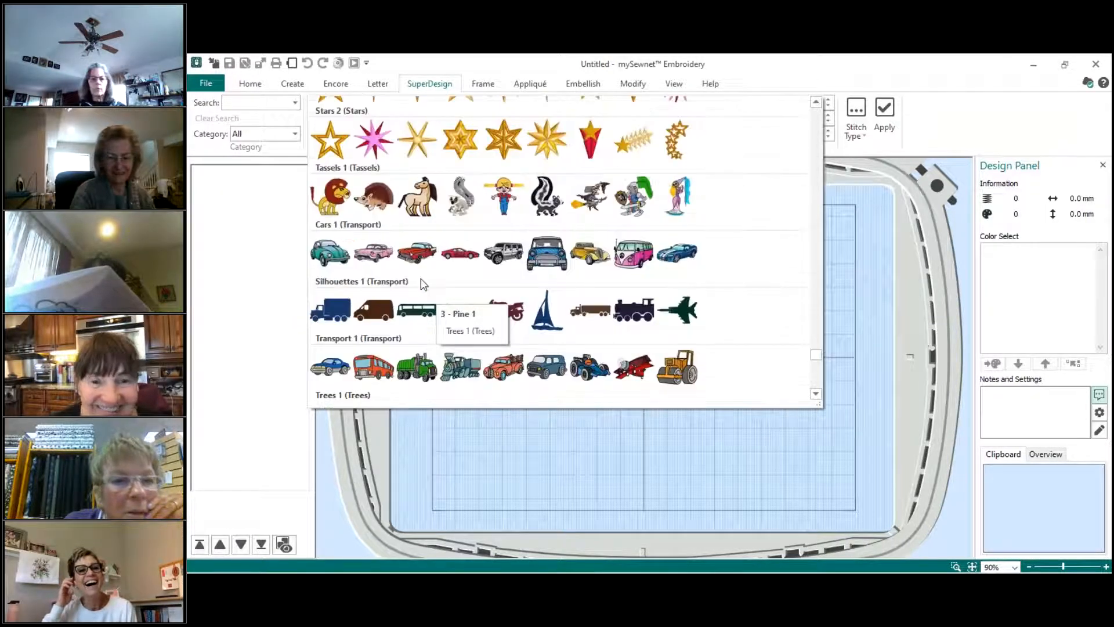
pyautogui.click(331, 255)
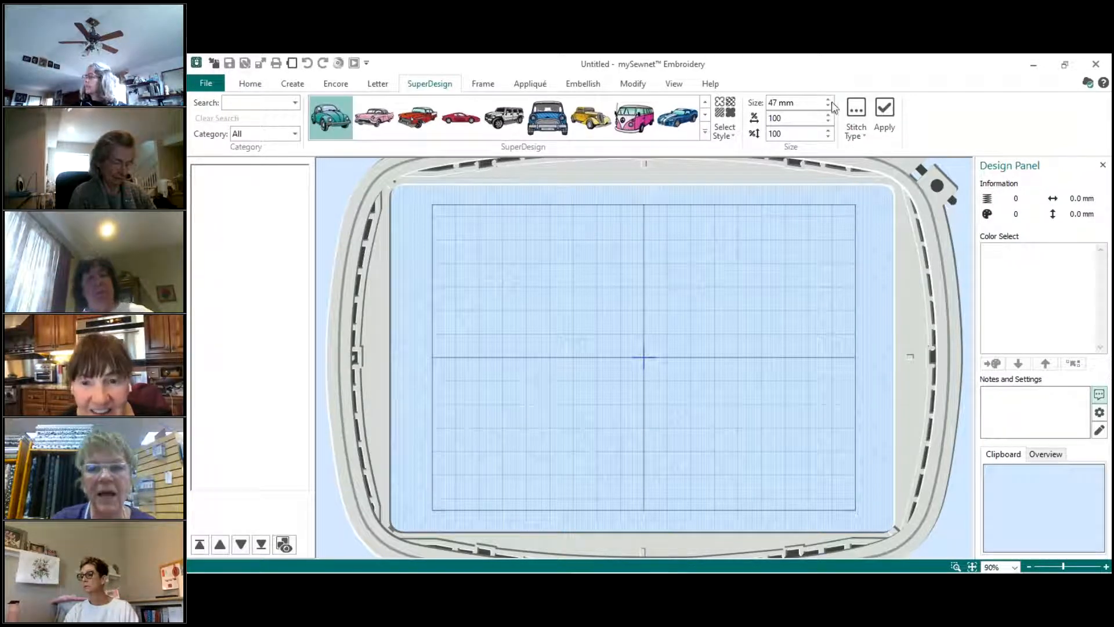
# - Set the car SuperDesign's size to 25 mm and place it in the hoop
pyautogui.click(778, 103)
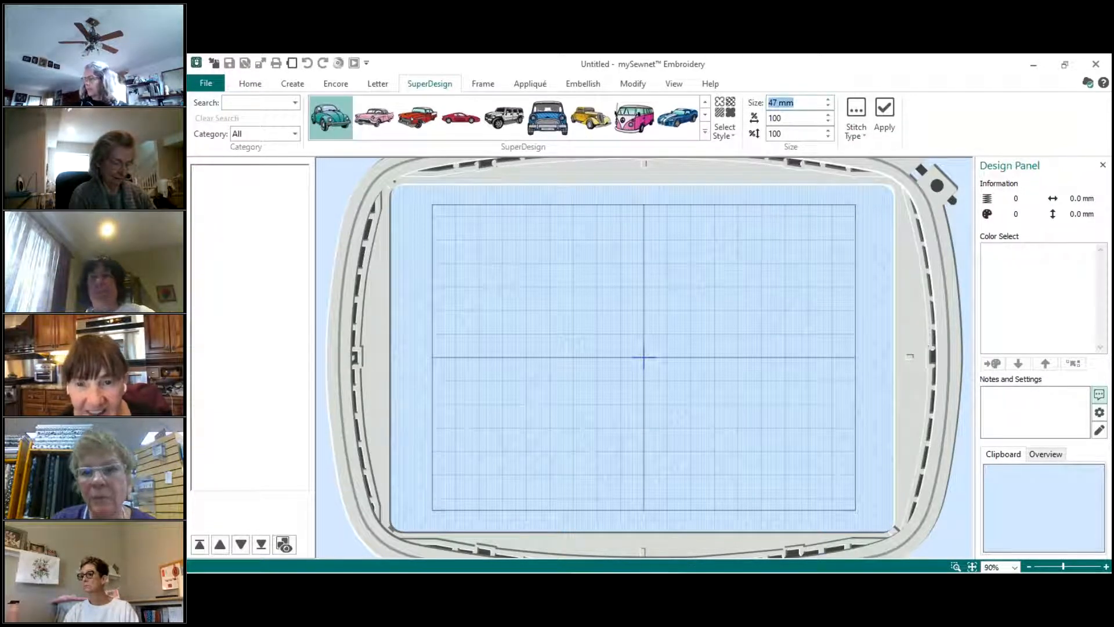
pyautogui.write('25')
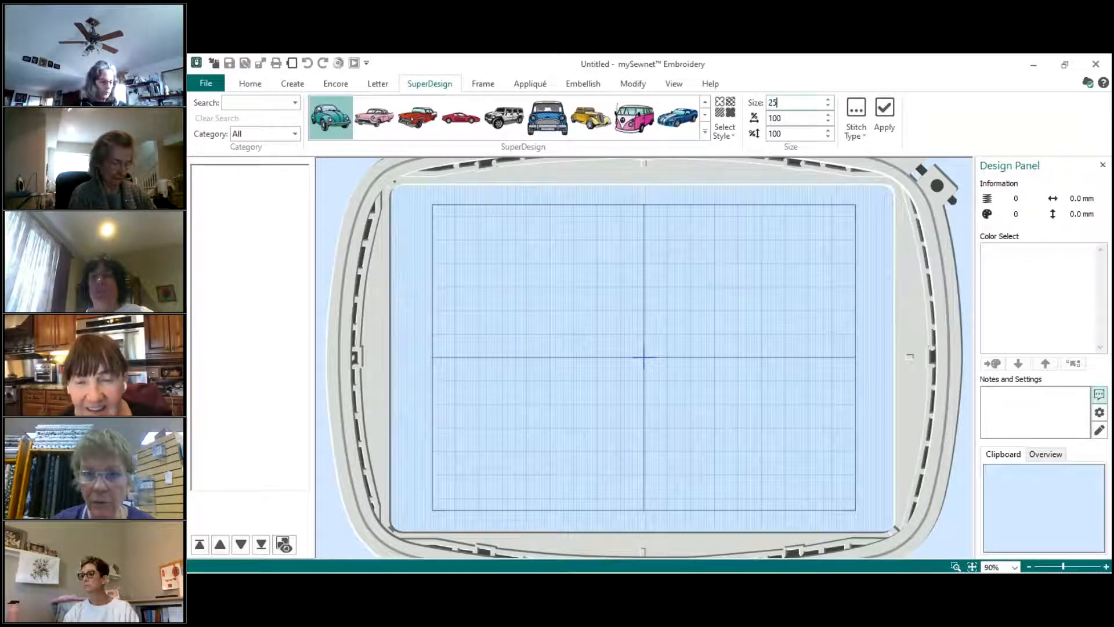
pyautogui.press('Return')
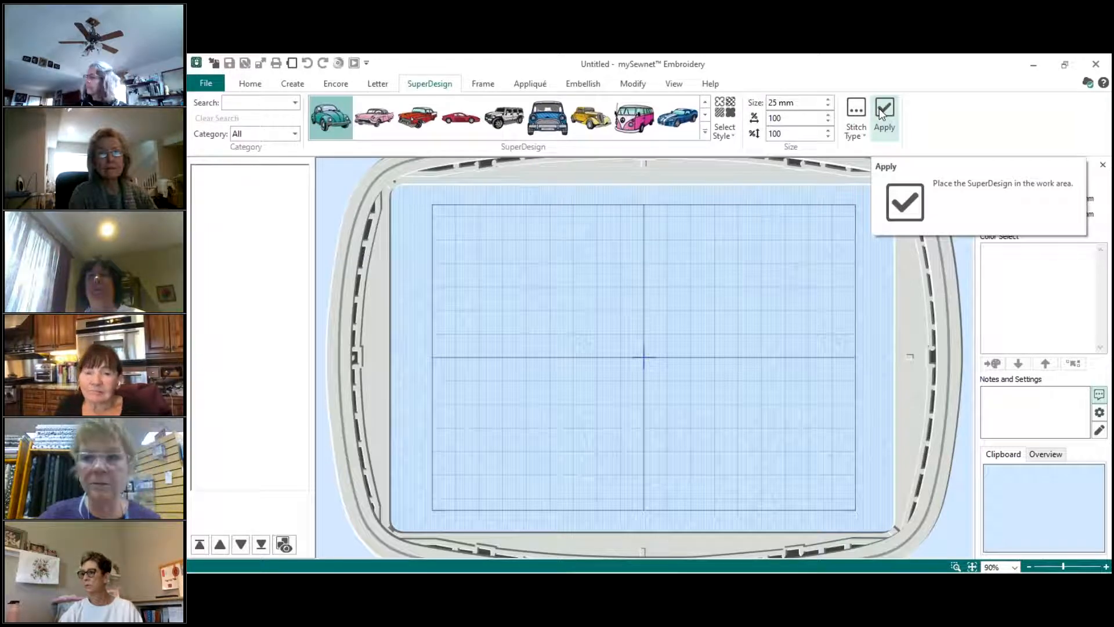
pyautogui.click(882, 113)
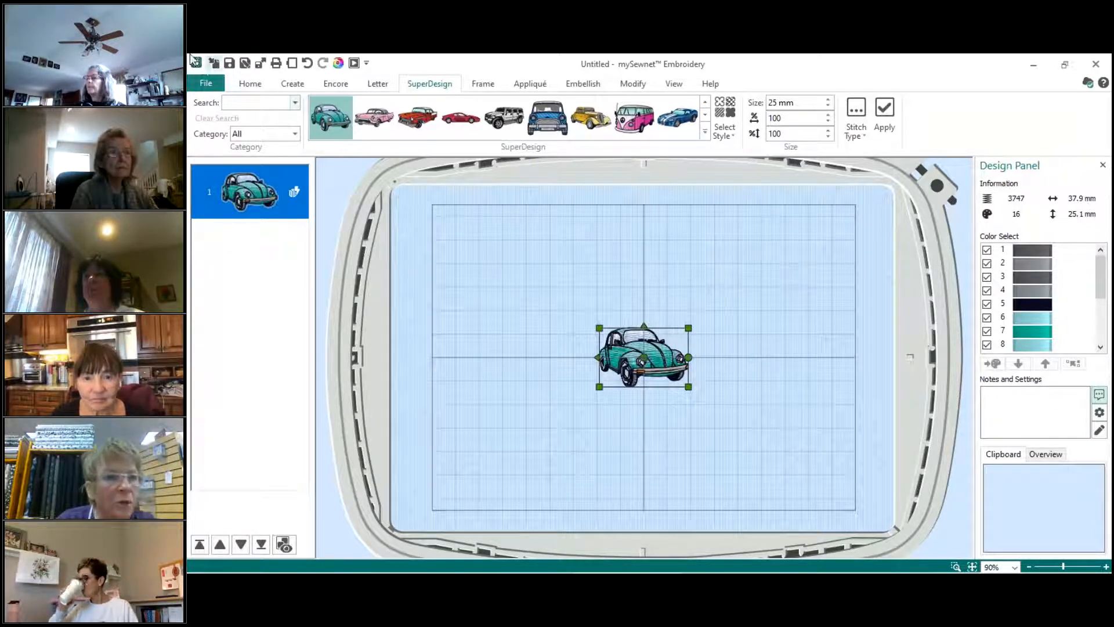
# - Turn the car into a repeated endless embroidery with fabric direction Left, Corner end markers in both positions and a 0.0 mm gap
pyautogui.click(248, 84)
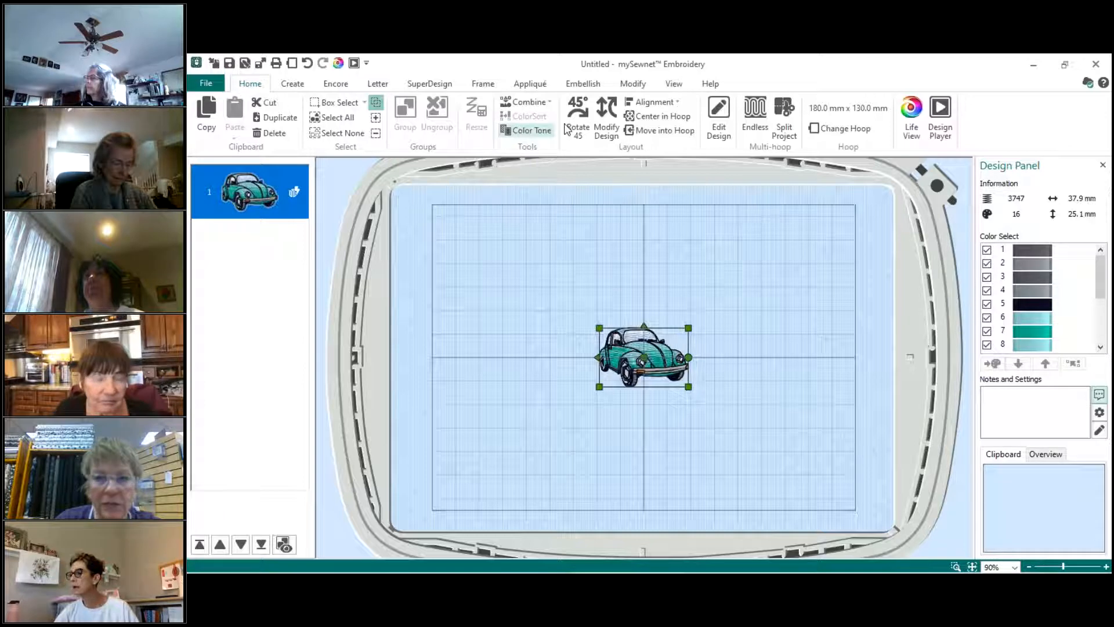
pyautogui.click(757, 112)
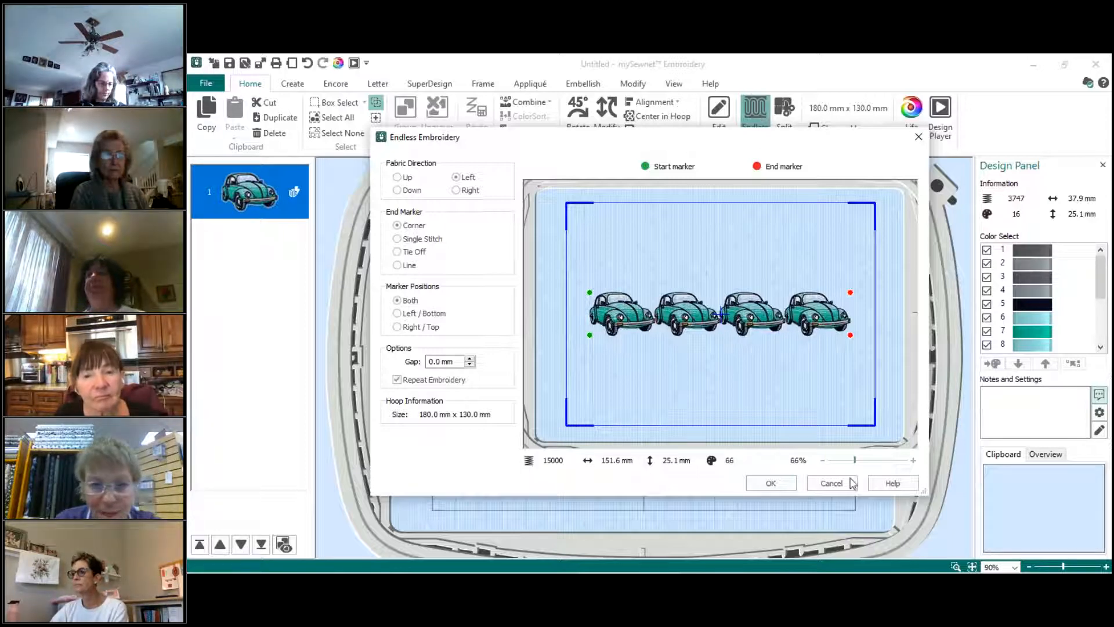
pyautogui.click(773, 483)
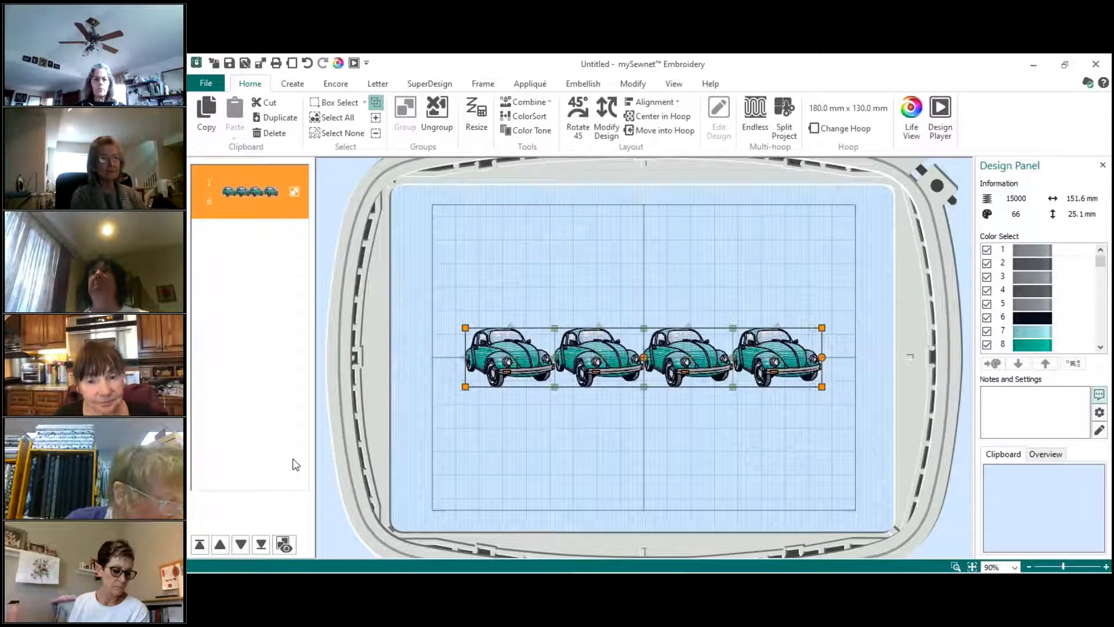
# - List the individual designs inside the endless car group and select the first car in the row
pyautogui.click(283, 545)
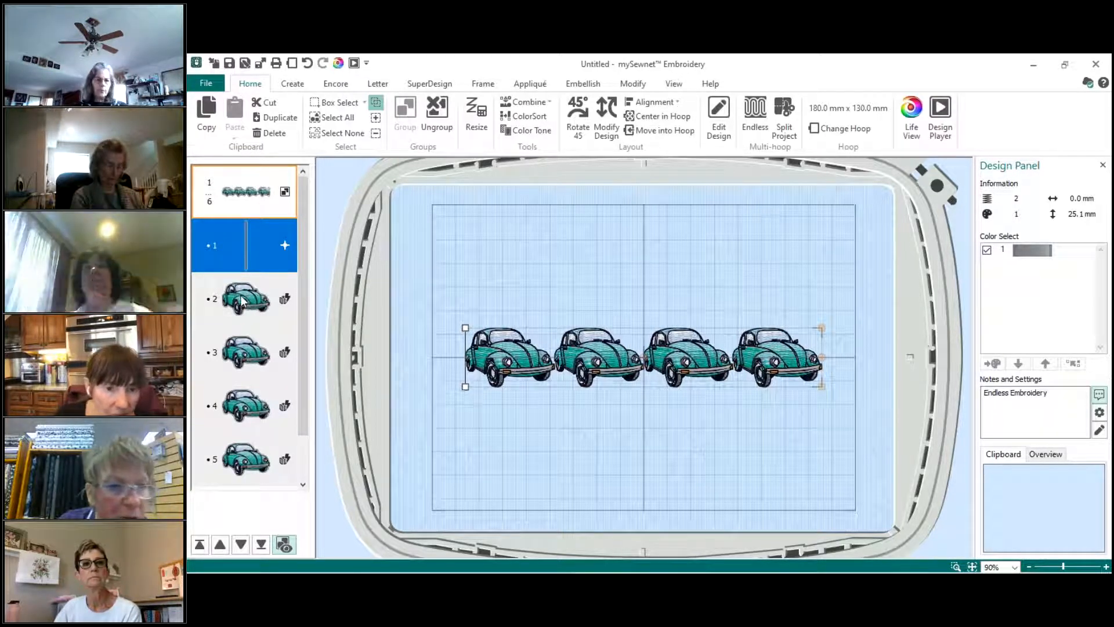
pyautogui.click(514, 366)
pyautogui.click(279, 299)
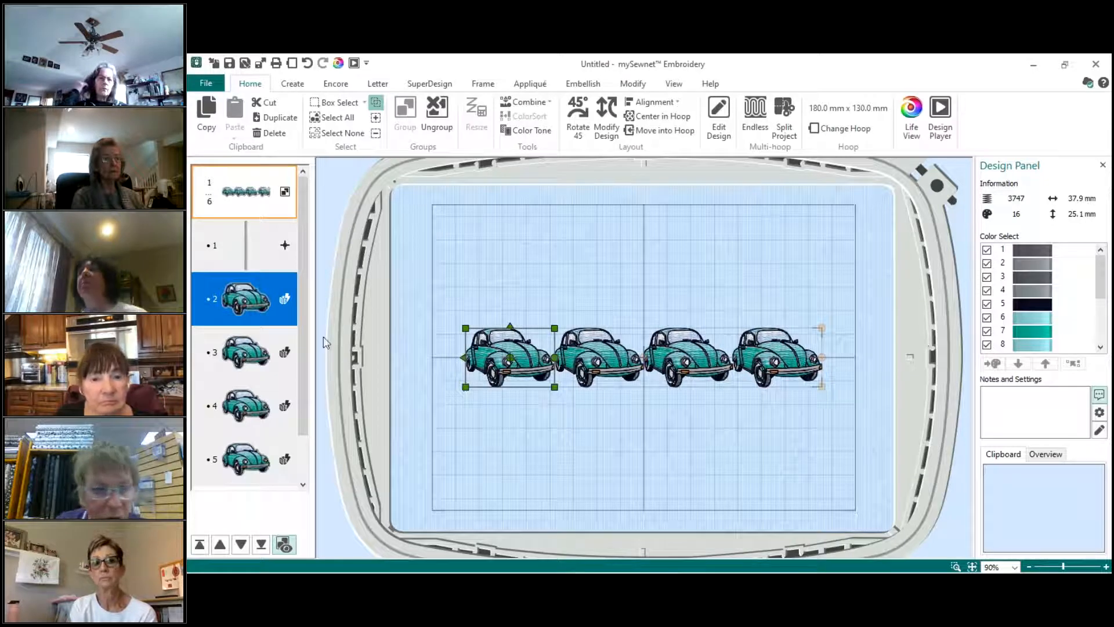
# - Change the first car's thread color 6 to Robison-Anton Rayon 40 Lemon 2325
pyautogui.scroll(-2, 301, 374)
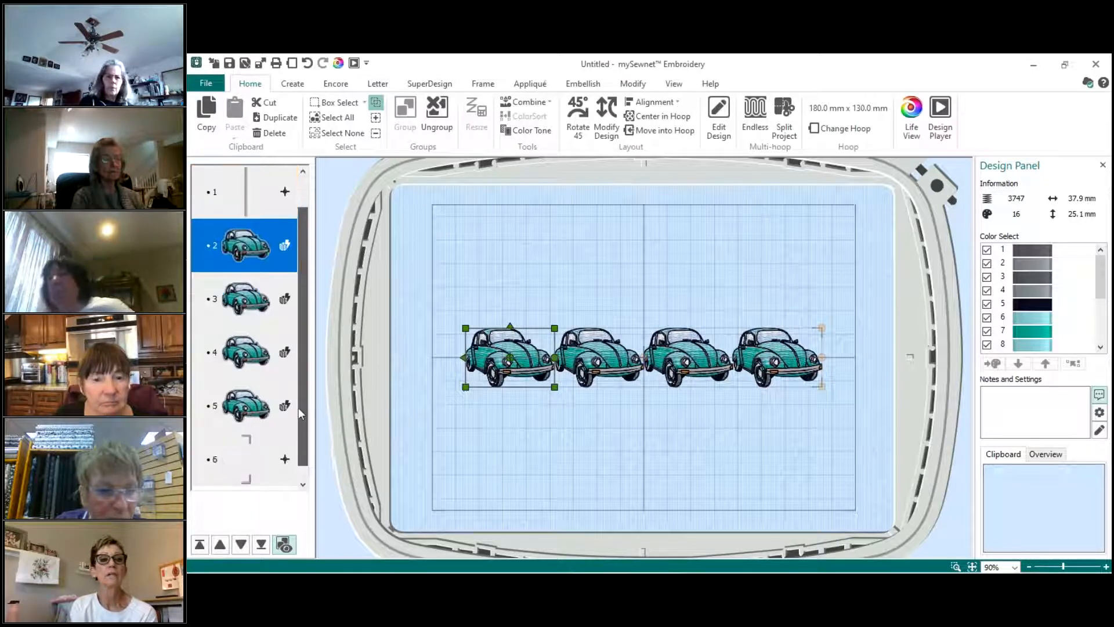
pyautogui.scroll(2, 301, 406)
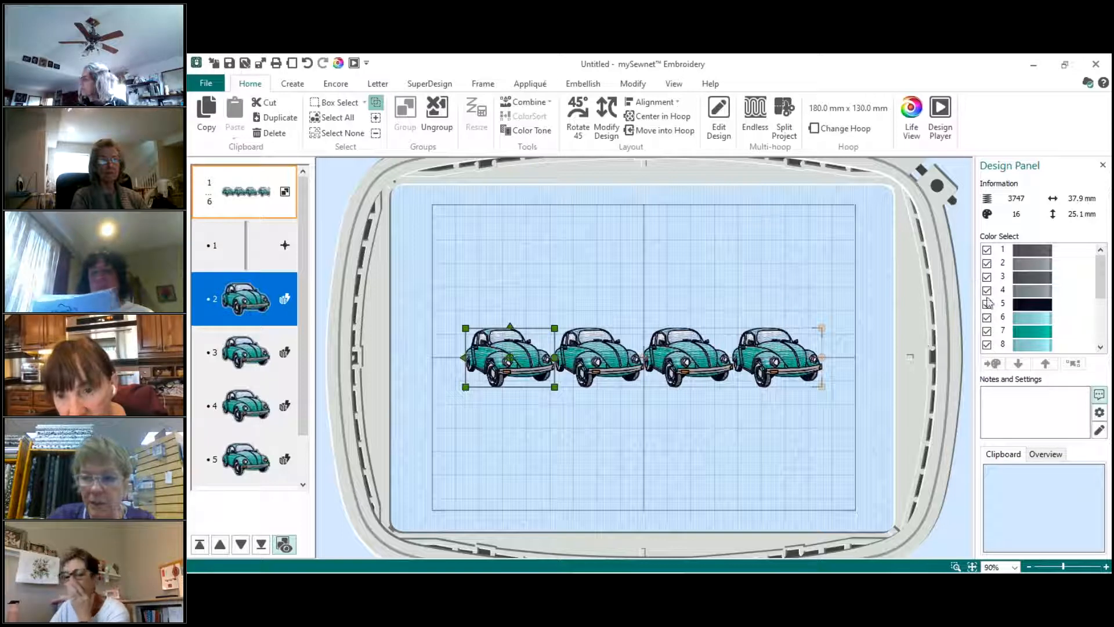
pyautogui.moveTo(1036, 323)
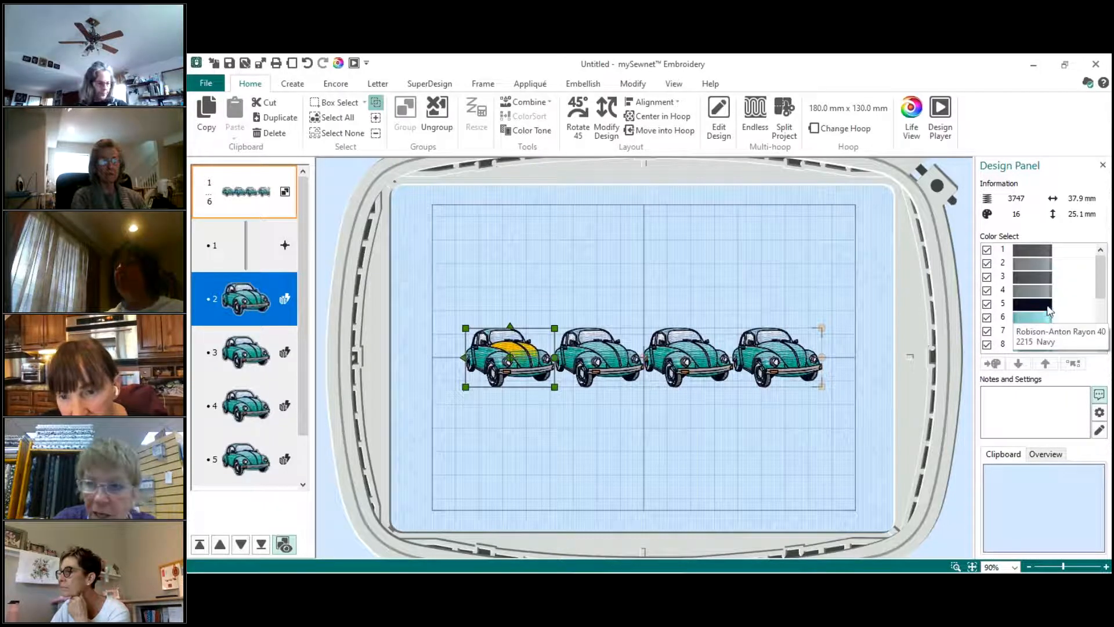
pyautogui.click(1035, 322)
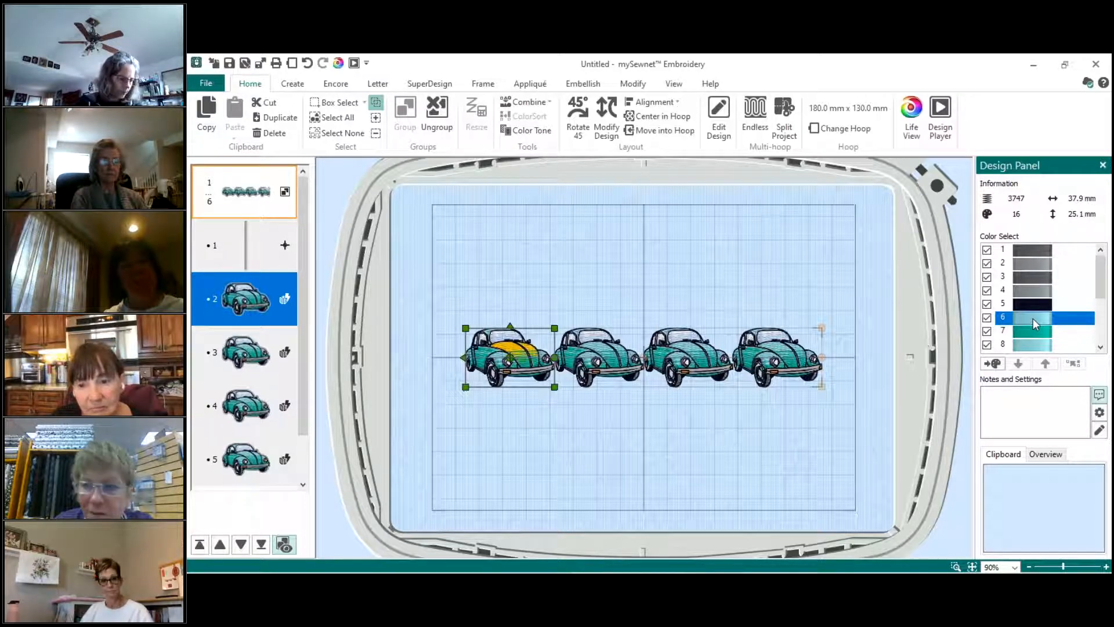
pyautogui.doubleClick(1033, 318)
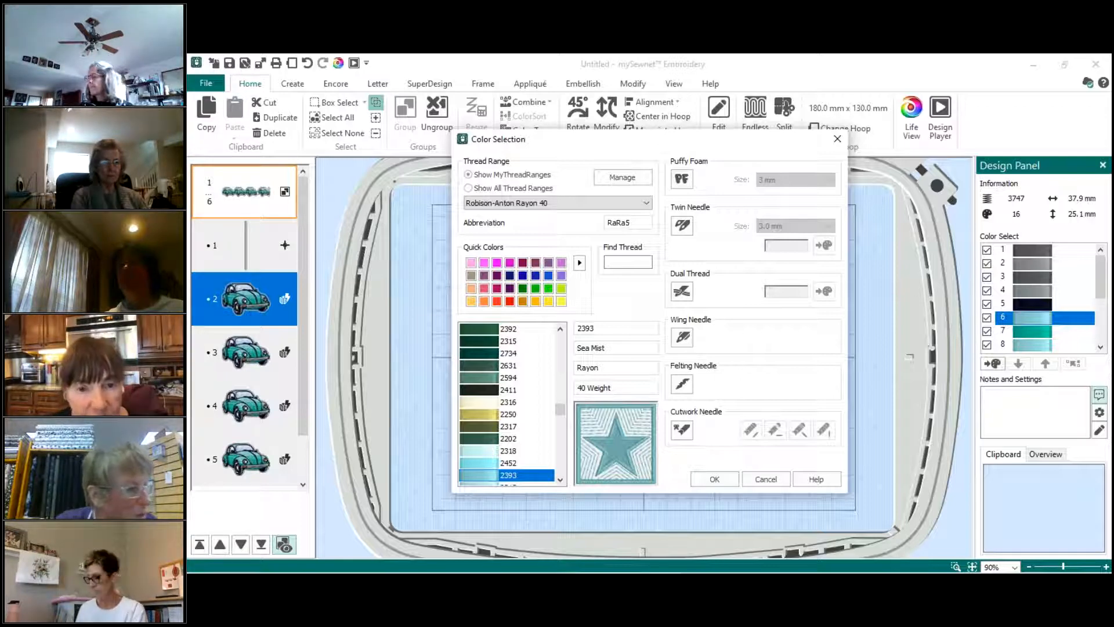
pyautogui.click(561, 301)
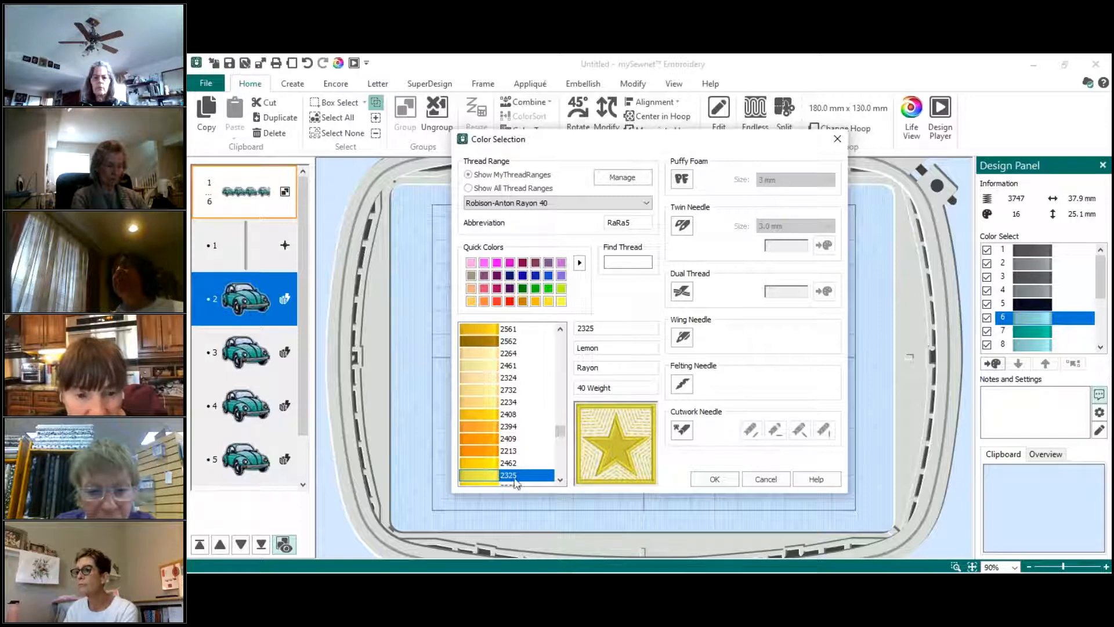
pyautogui.click(723, 479)
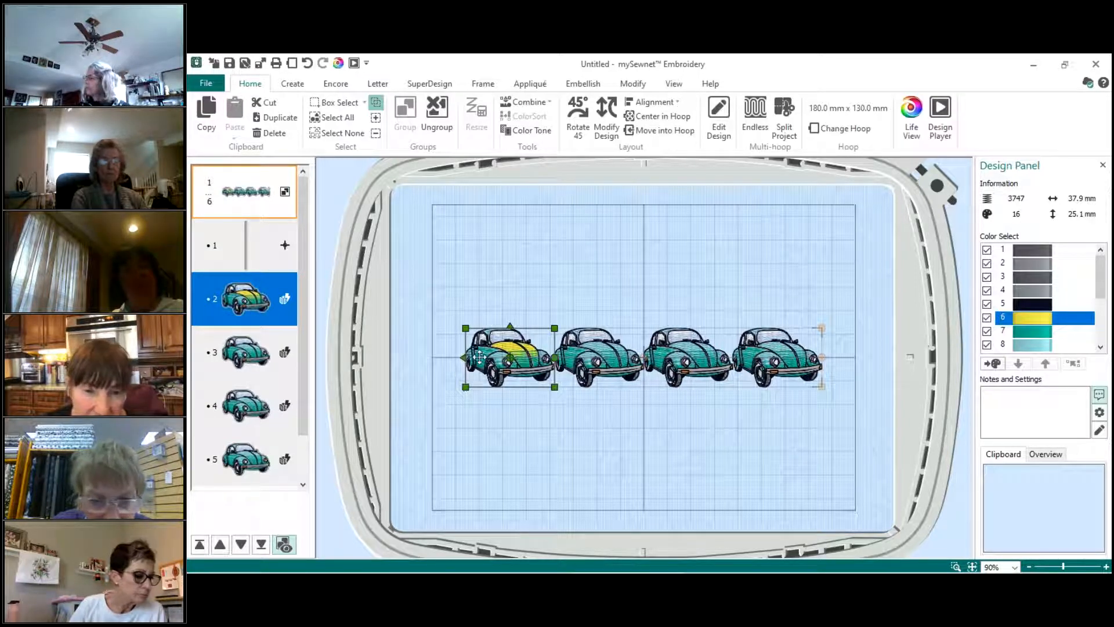
# - Change the first car's thread color 7 to Robison-Anton Rayon 40 Lemon 2325
pyautogui.scroll(-2, 1052, 262)
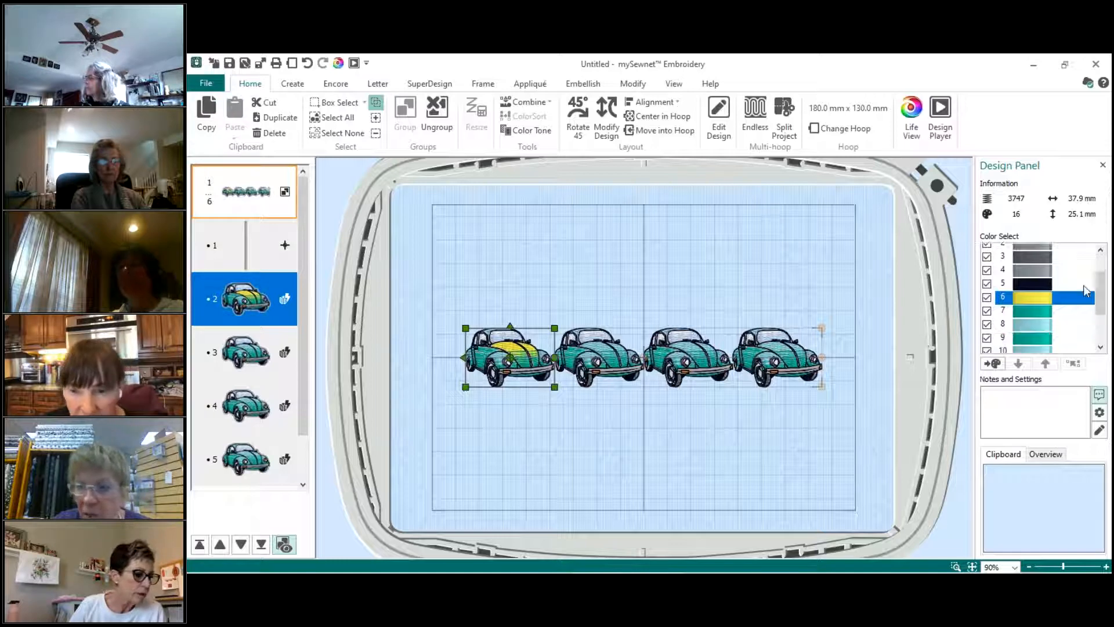
pyautogui.scroll(1, 1030, 293)
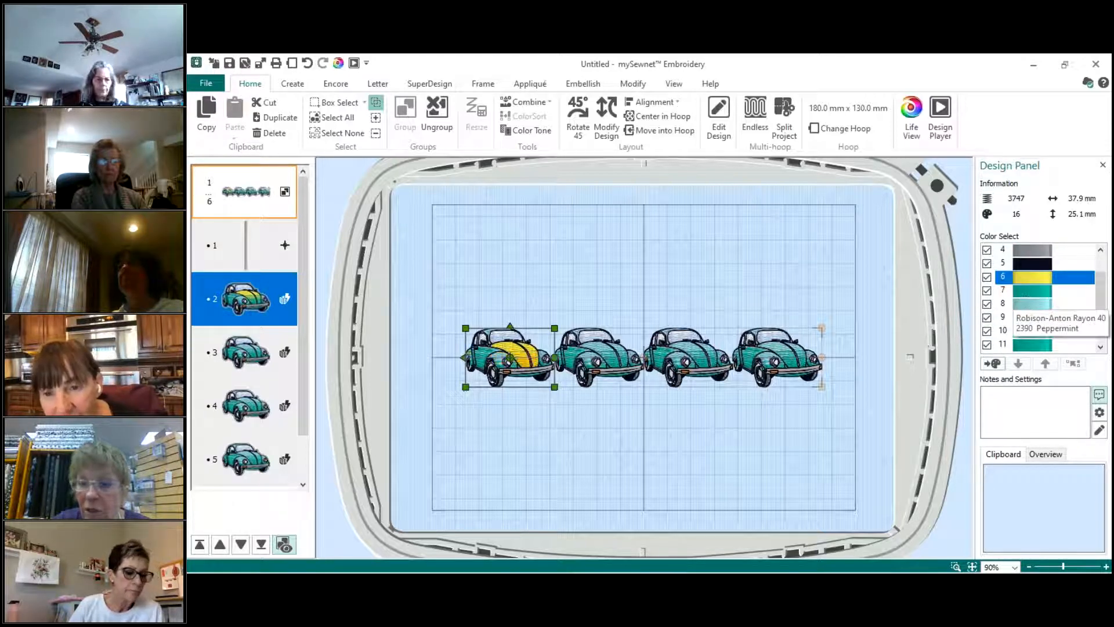
pyautogui.click(1033, 290)
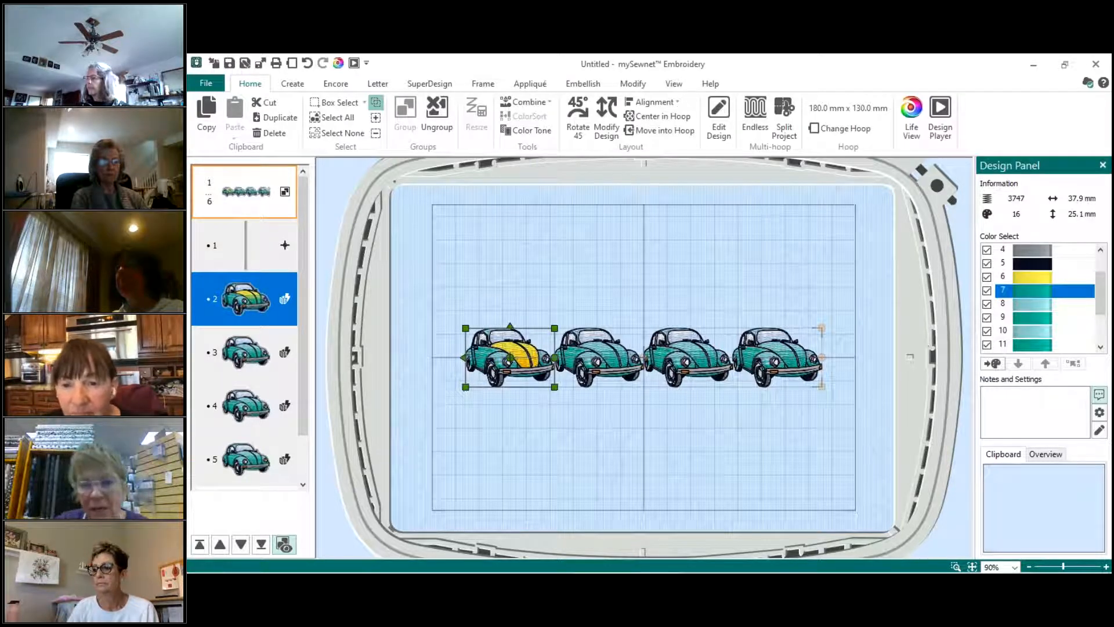
pyautogui.scroll(1, 1022, 313)
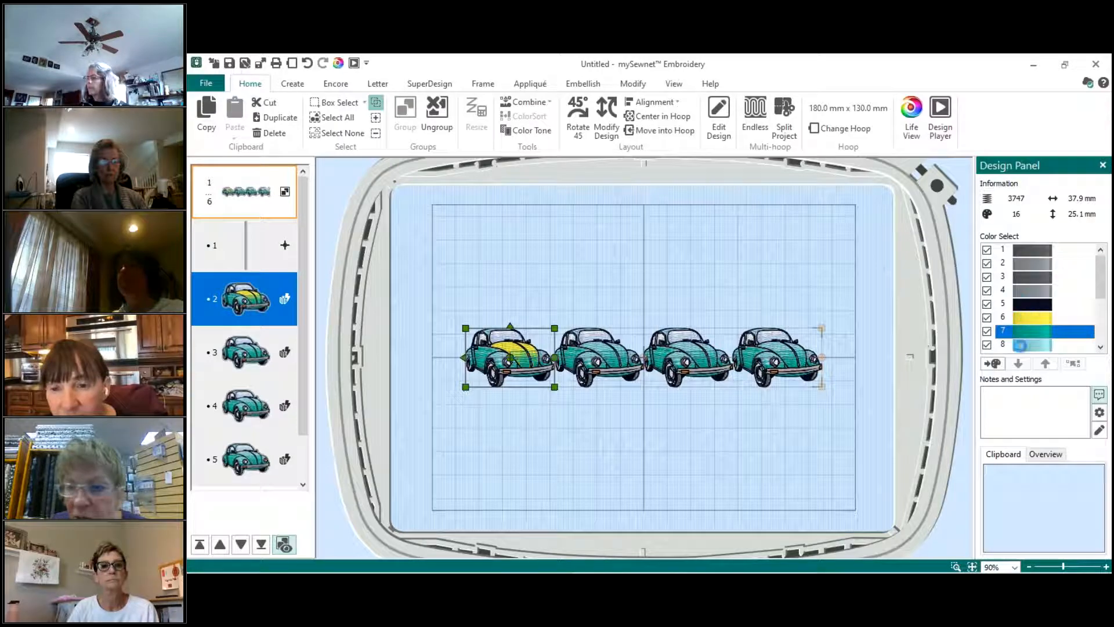
pyautogui.doubleClick(1033, 331)
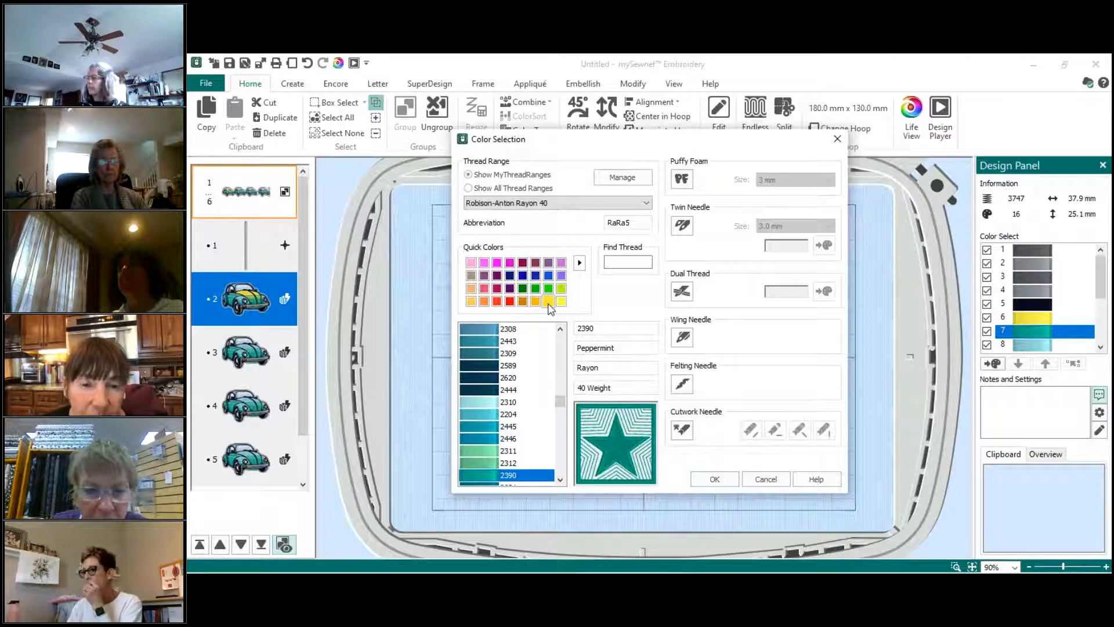
pyautogui.click(549, 302)
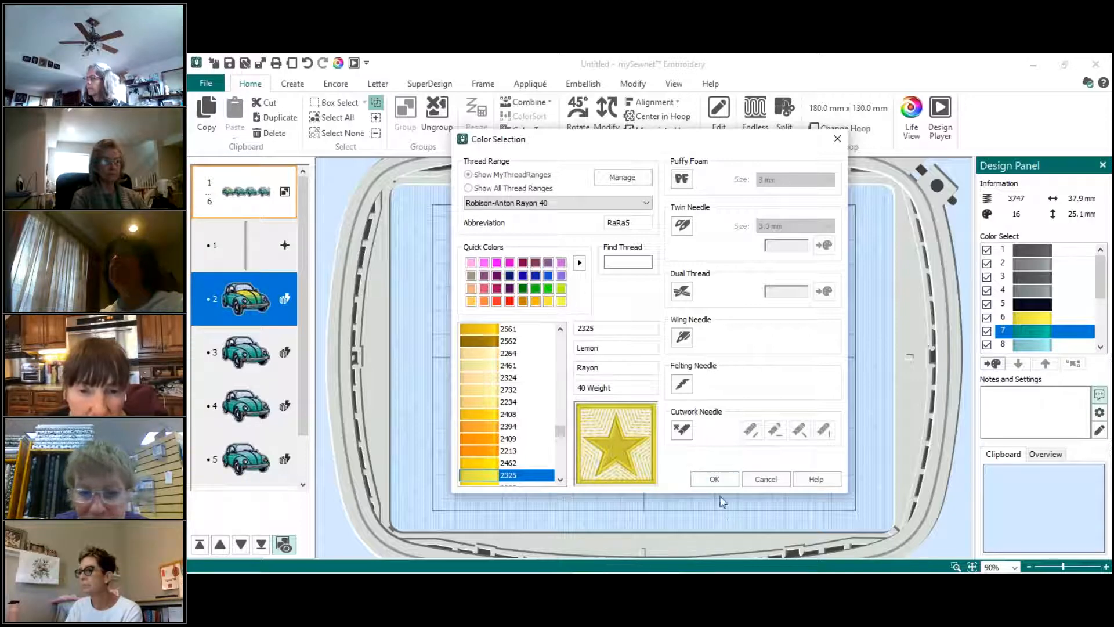
pyautogui.click(718, 477)
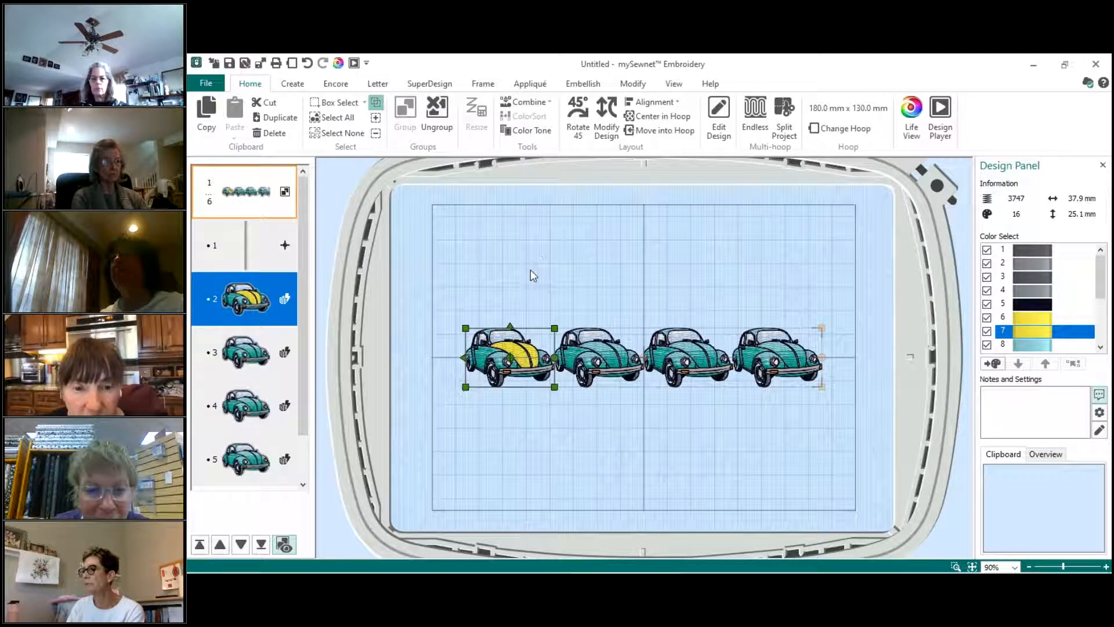
# - Change the first car's thread color 8 to Robison-Anton Rayon 40 Nectar 2464
pyautogui.click(1101, 347)
pyautogui.click(1101, 346)
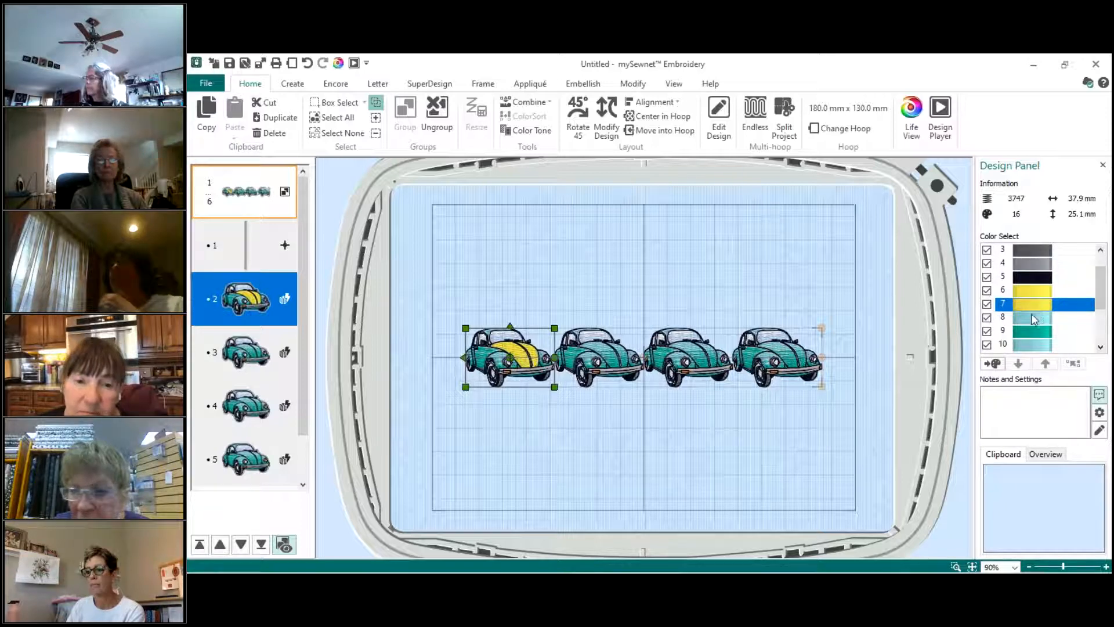
pyautogui.click(1035, 320)
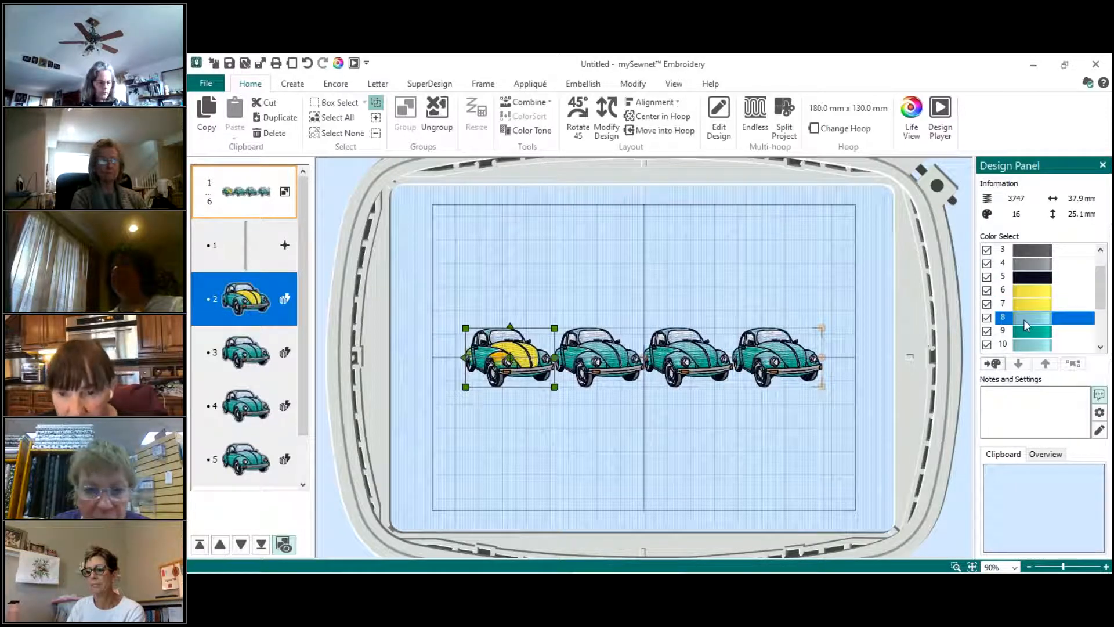
pyautogui.doubleClick(1024, 318)
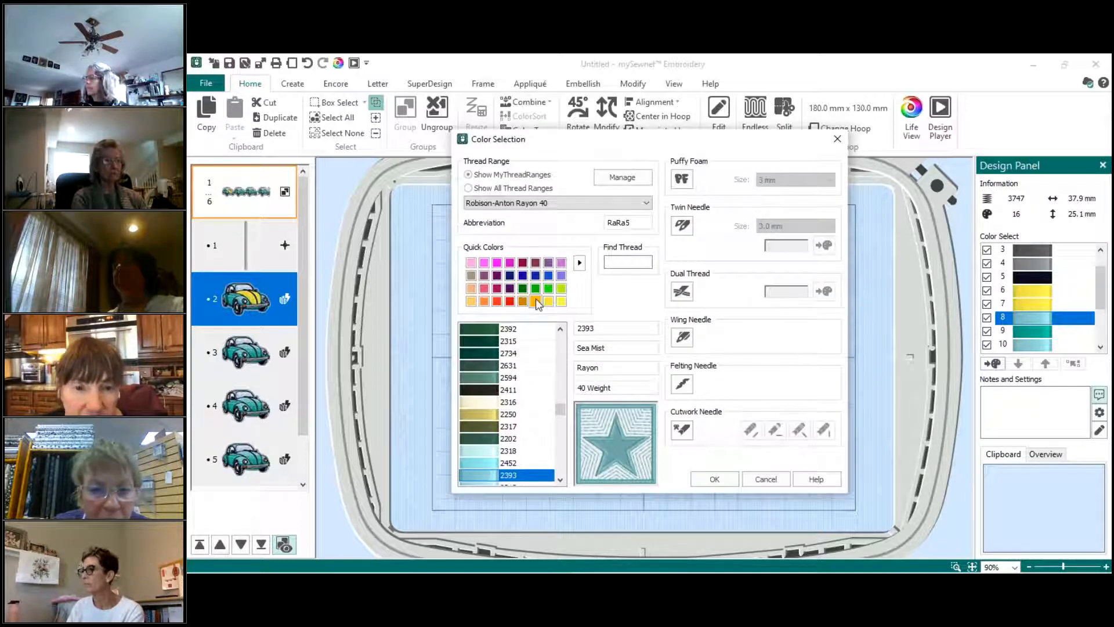
pyautogui.click(537, 302)
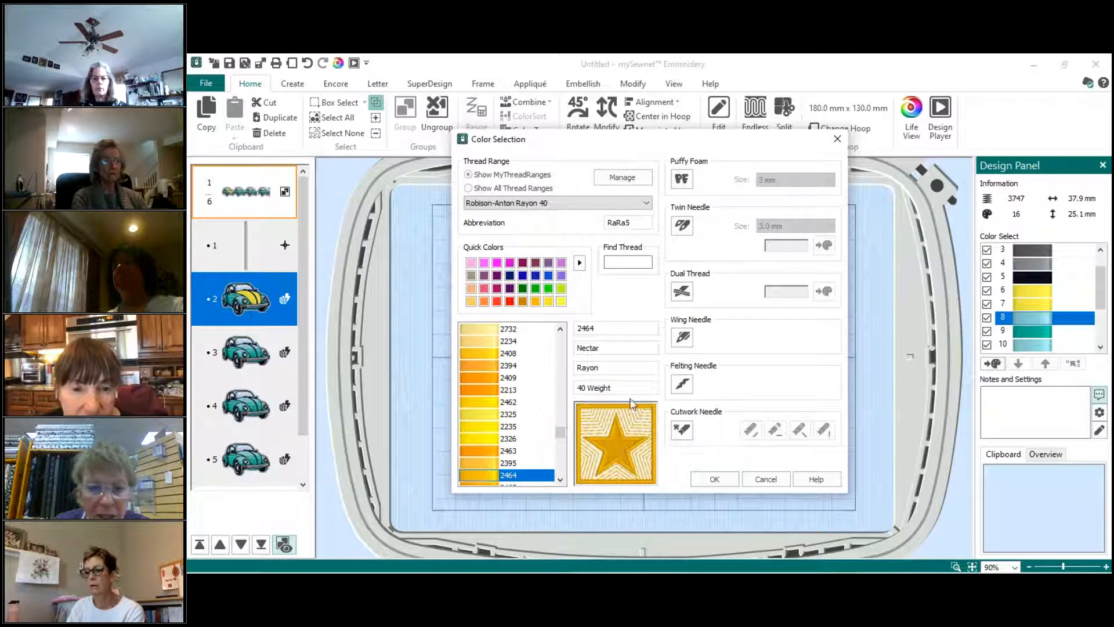
pyautogui.click(724, 483)
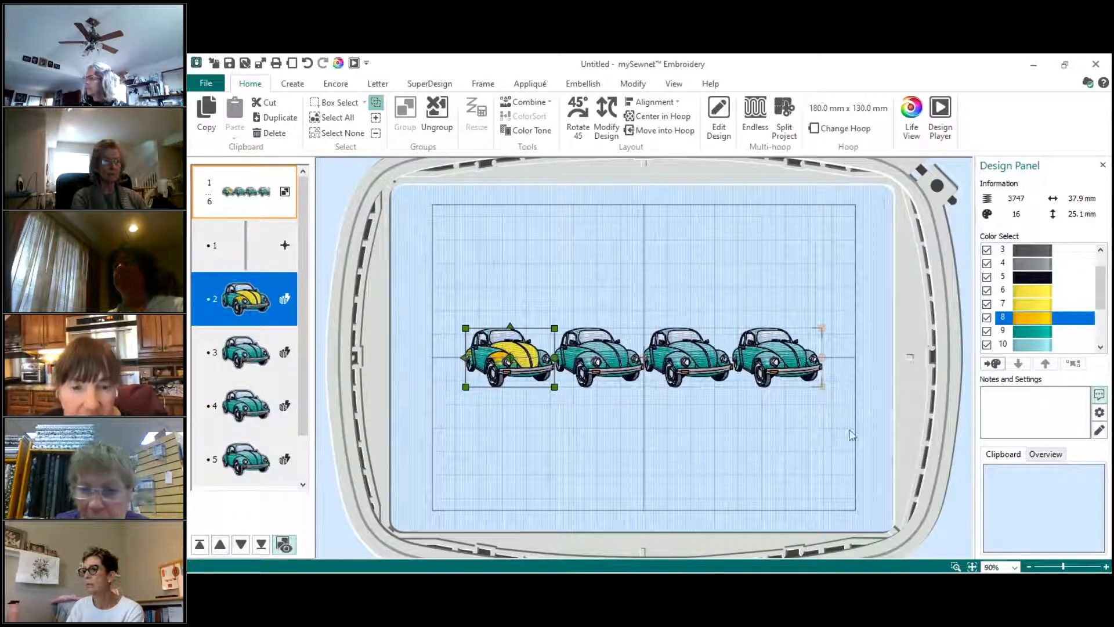
# - Change the first car's thread color 9 to Robison-Anton Rayon 40 Copper 2295
pyautogui.click(1031, 336)
pyautogui.doubleClick(1030, 336)
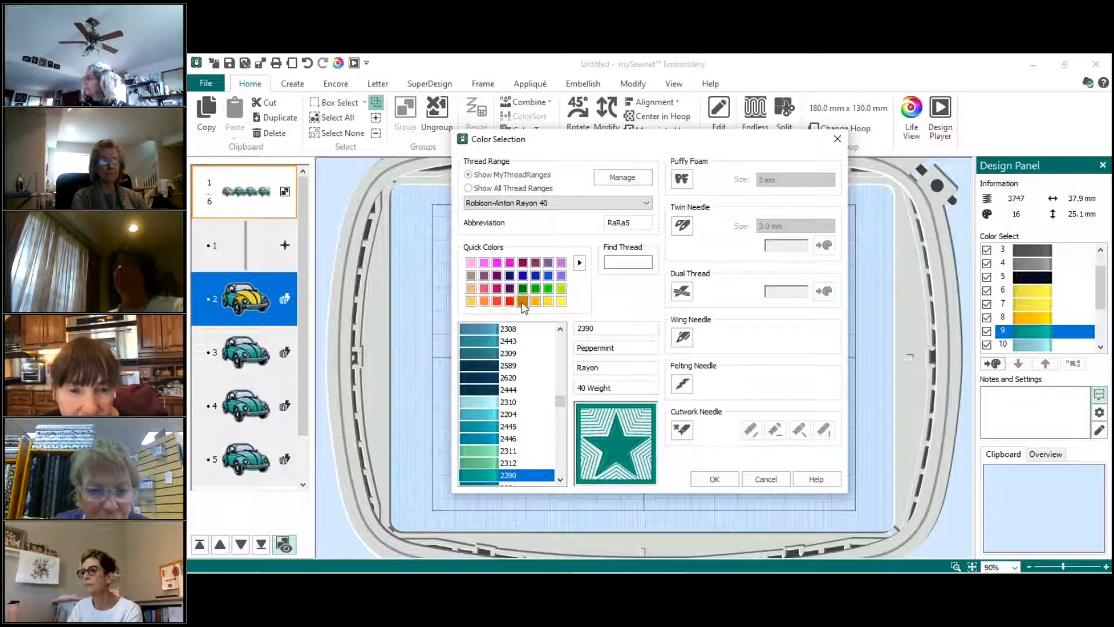
pyautogui.click(522, 301)
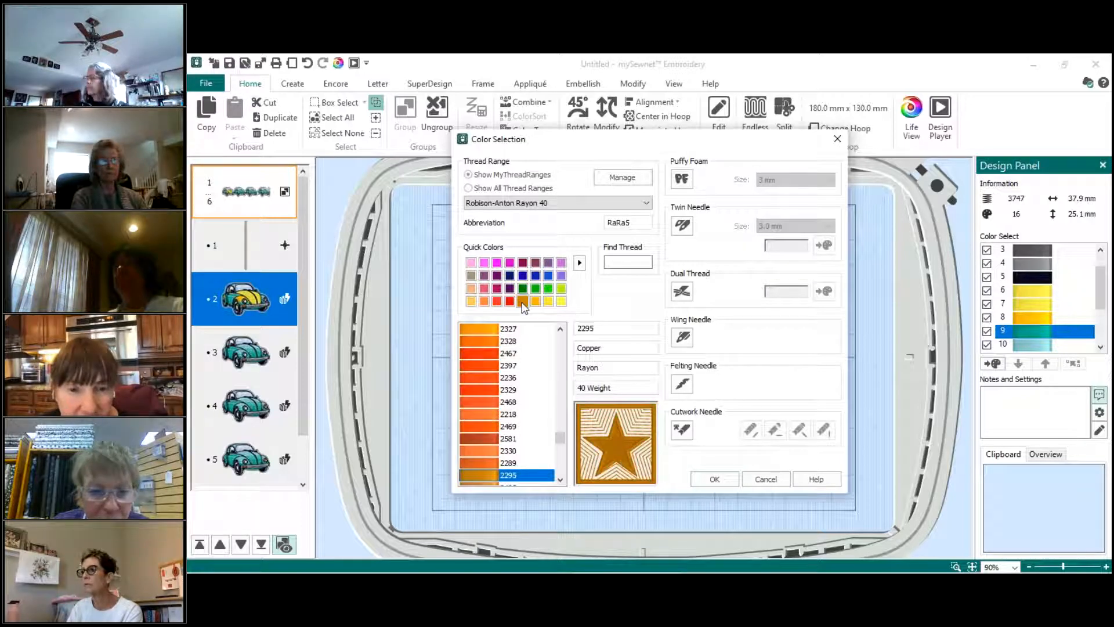
pyautogui.click(715, 479)
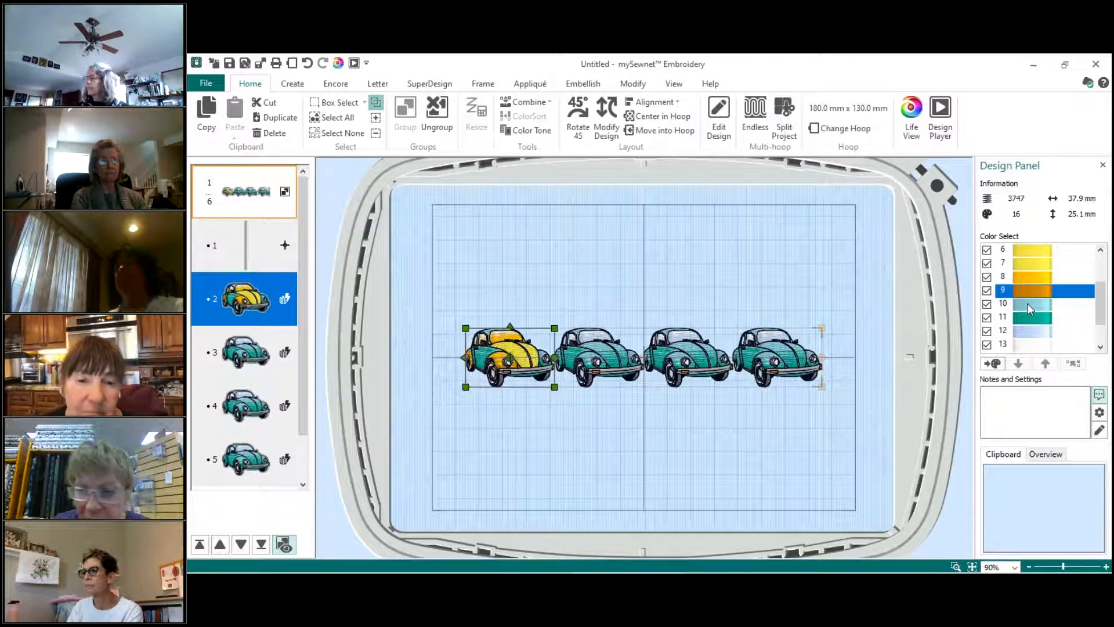
# - Change the first car's thread color 10 to the orange-red Robison-Anton Rayon 40 shade 2397
pyautogui.click(1027, 303)
pyautogui.doubleClick(1022, 304)
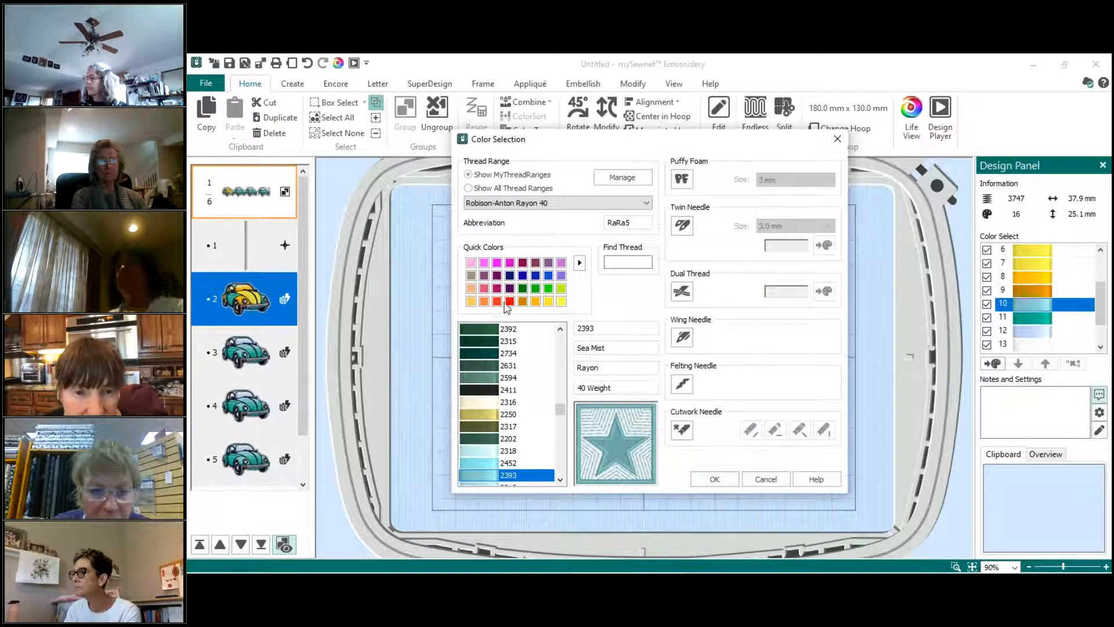
pyautogui.click(497, 302)
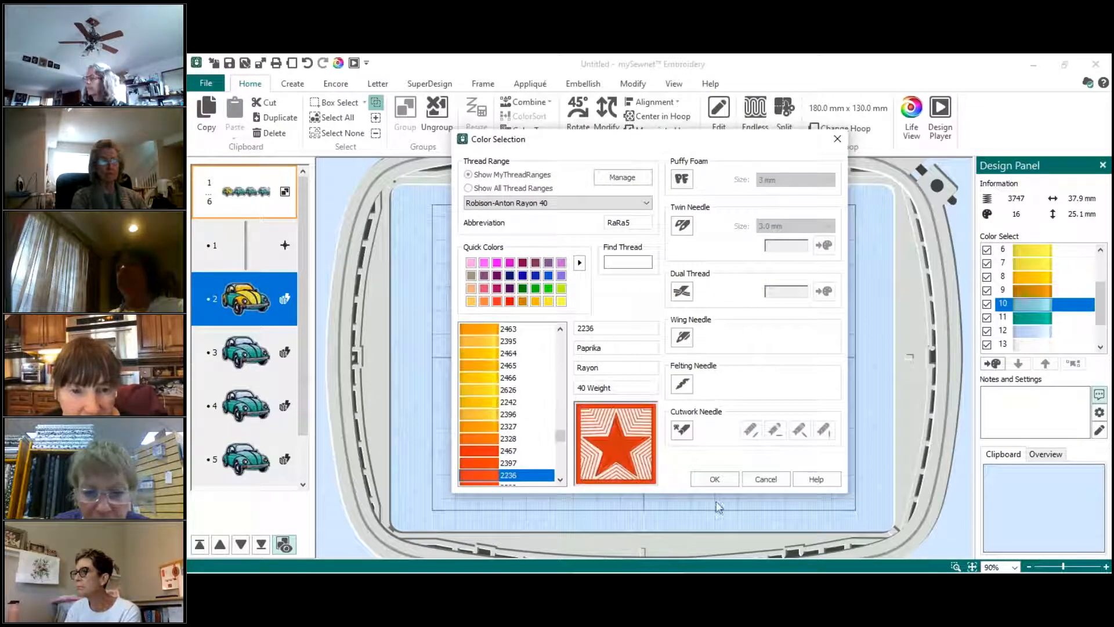
pyautogui.click(483, 463)
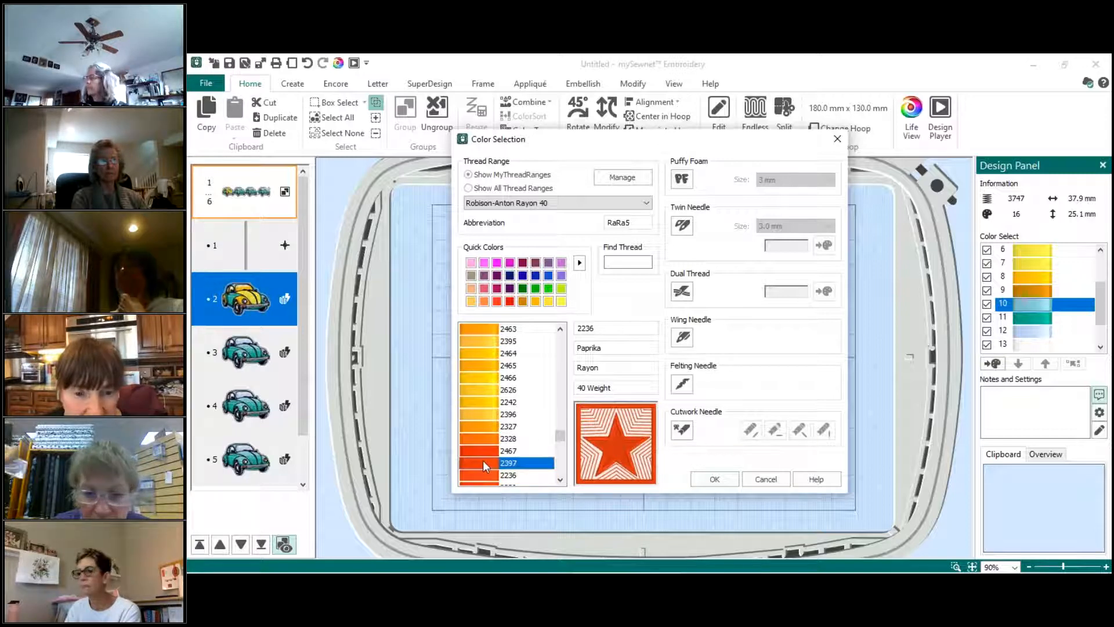
pyautogui.click(714, 479)
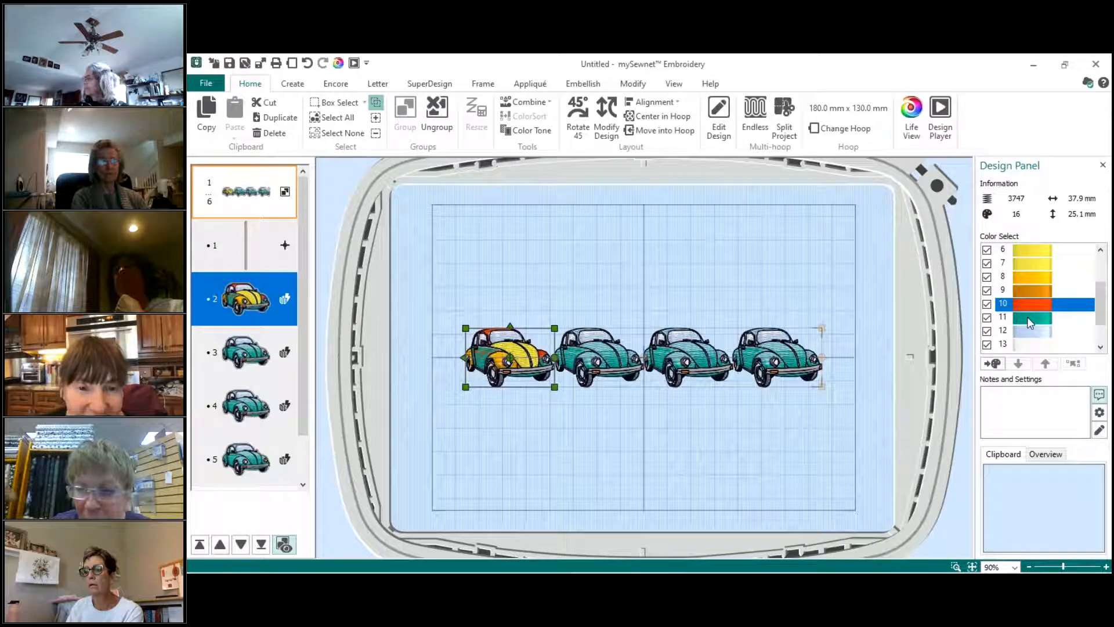
# - Change the first car's thread color 11 to Robison-Anton Rayon 40 Melonade 2512
pyautogui.click(993, 324)
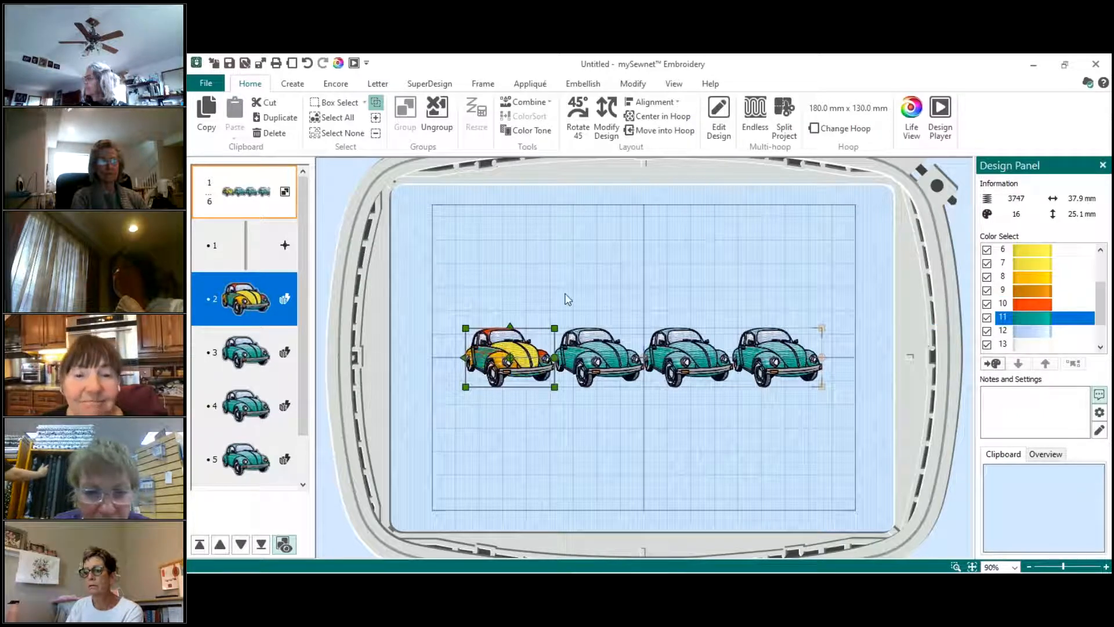
pyautogui.doubleClick(1029, 318)
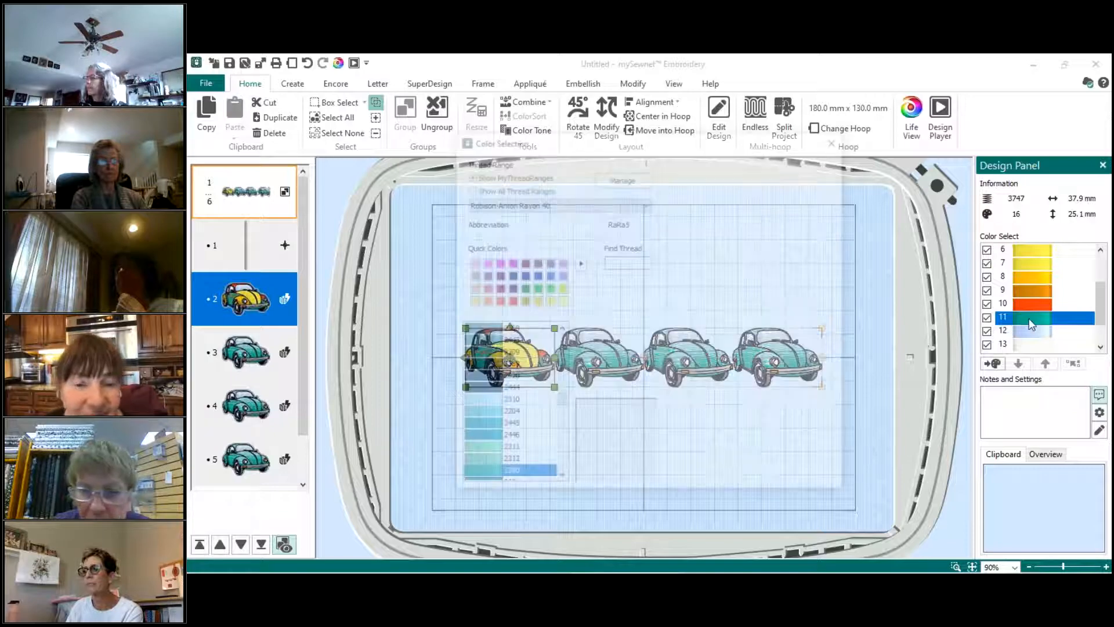
pyautogui.click(485, 301)
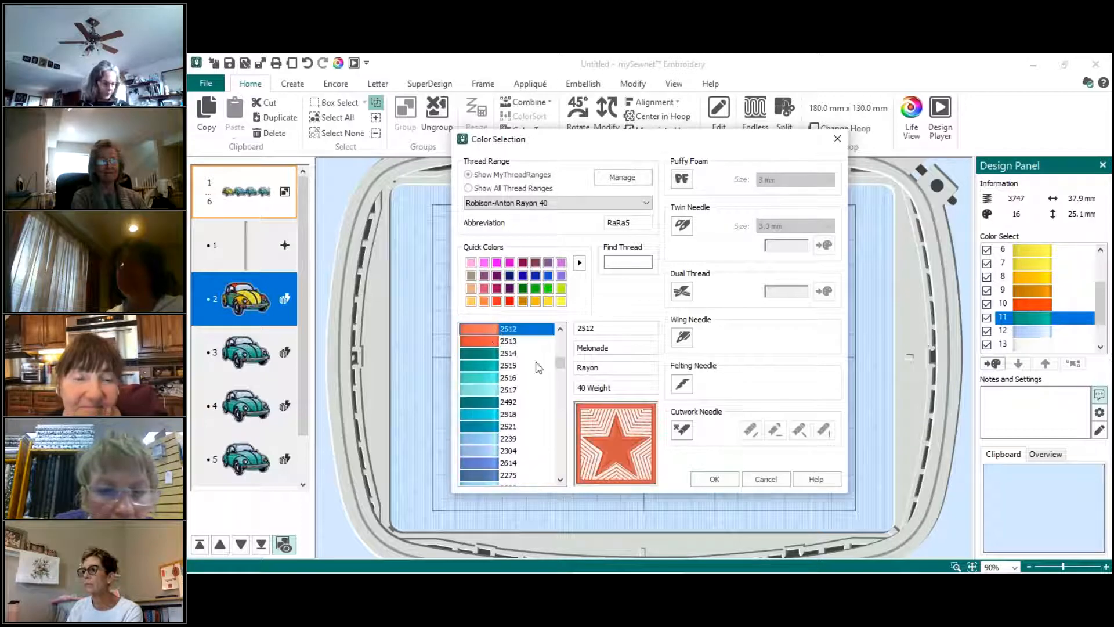
pyautogui.click(716, 480)
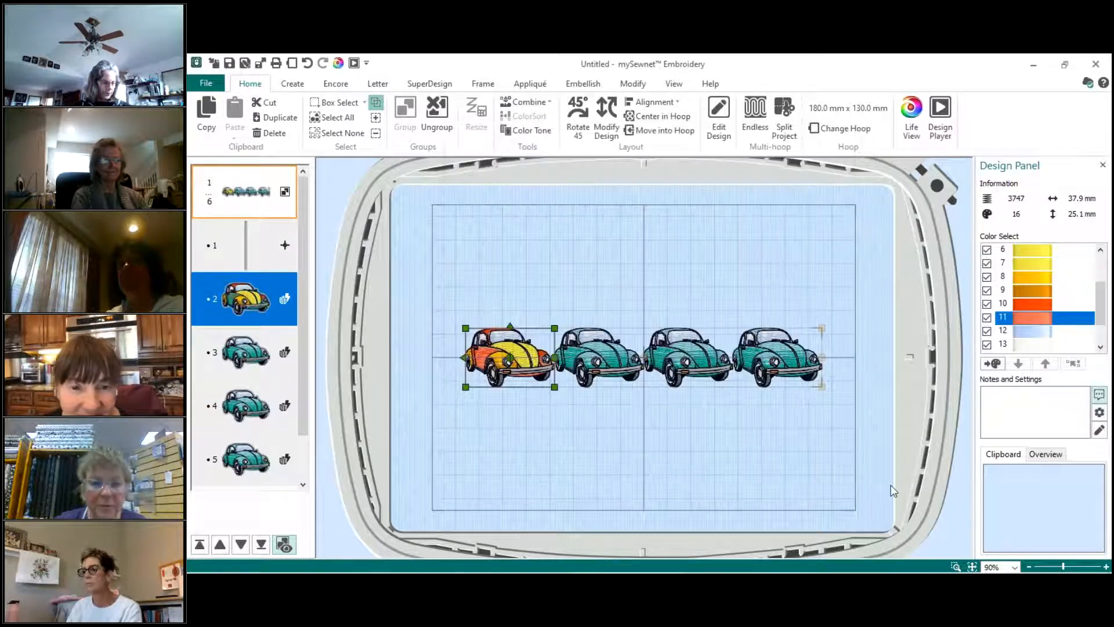
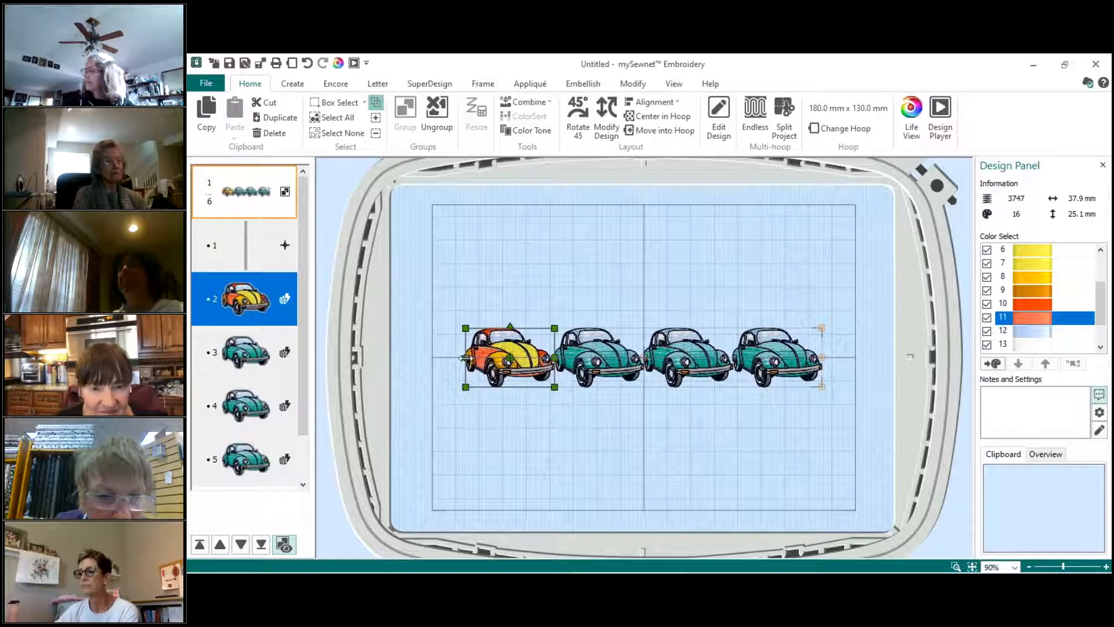
# - Mirror the yellow and orange first car horizontally and delete the third car from the endless row
pyautogui.click(465, 358)
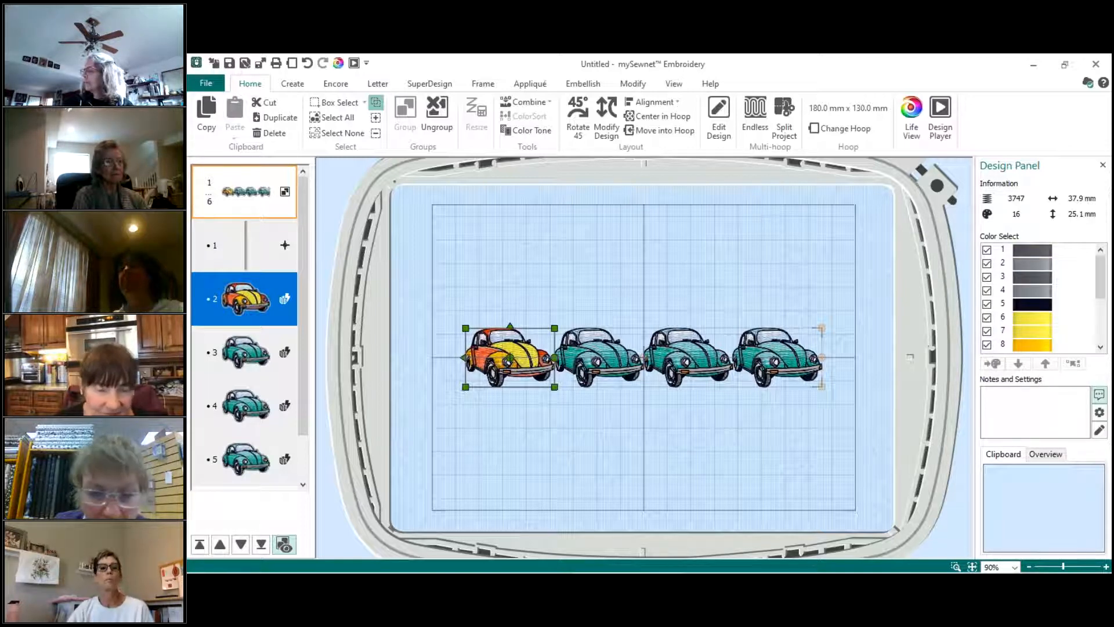
pyautogui.click(465, 358)
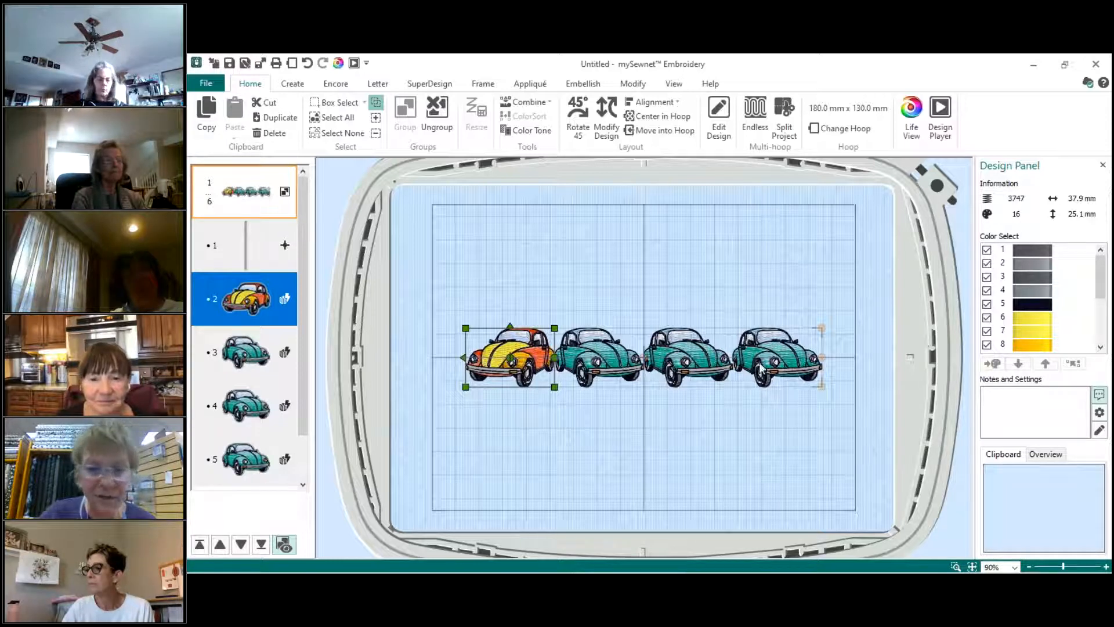
pyautogui.click(691, 360)
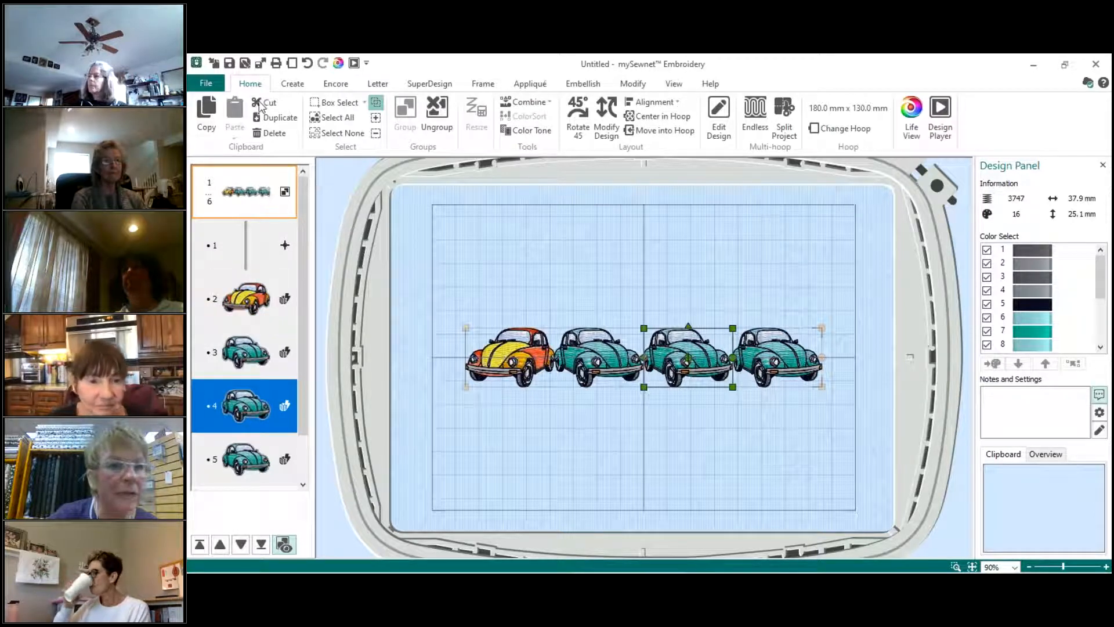
pyautogui.click(266, 138)
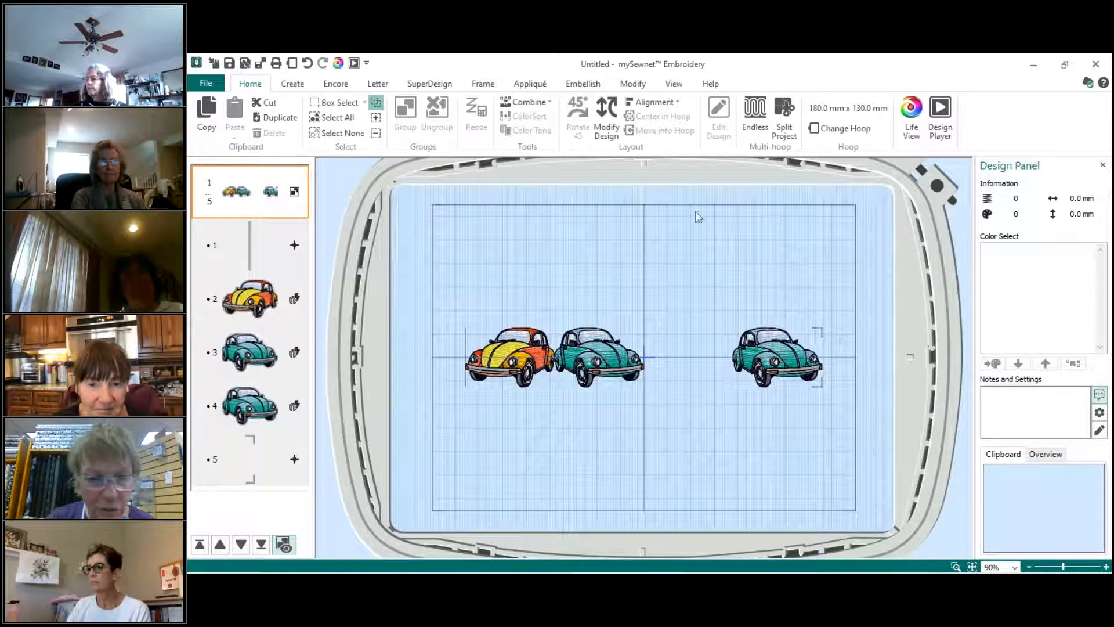
# - Duplicate the yellow and orange first car and place the copy in the gap before the last teal car
pyautogui.click(512, 361)
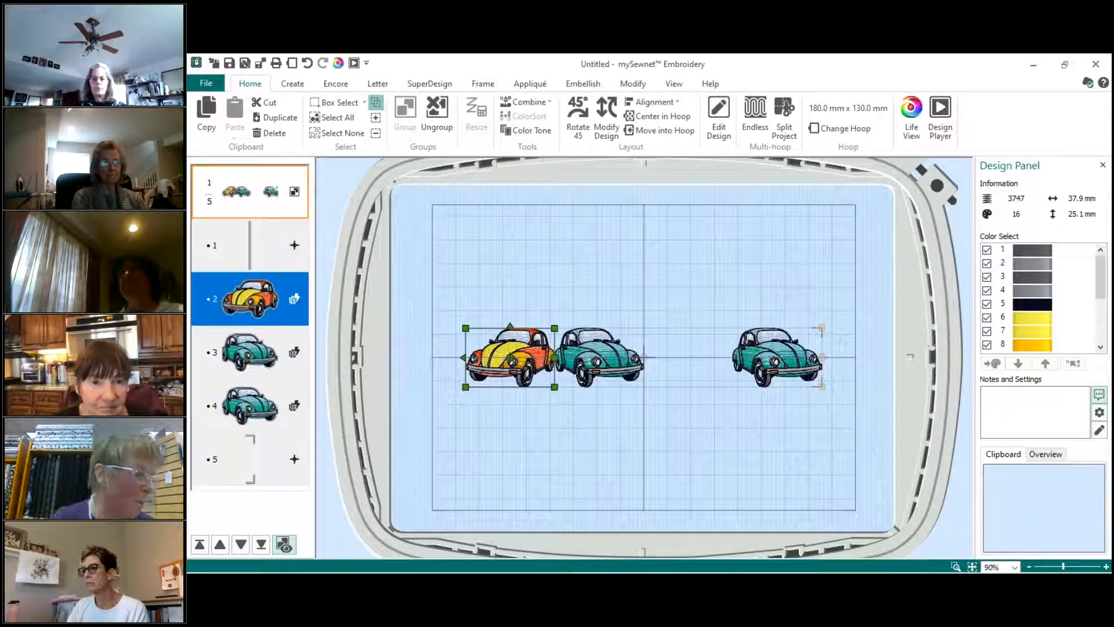
pyautogui.click(270, 118)
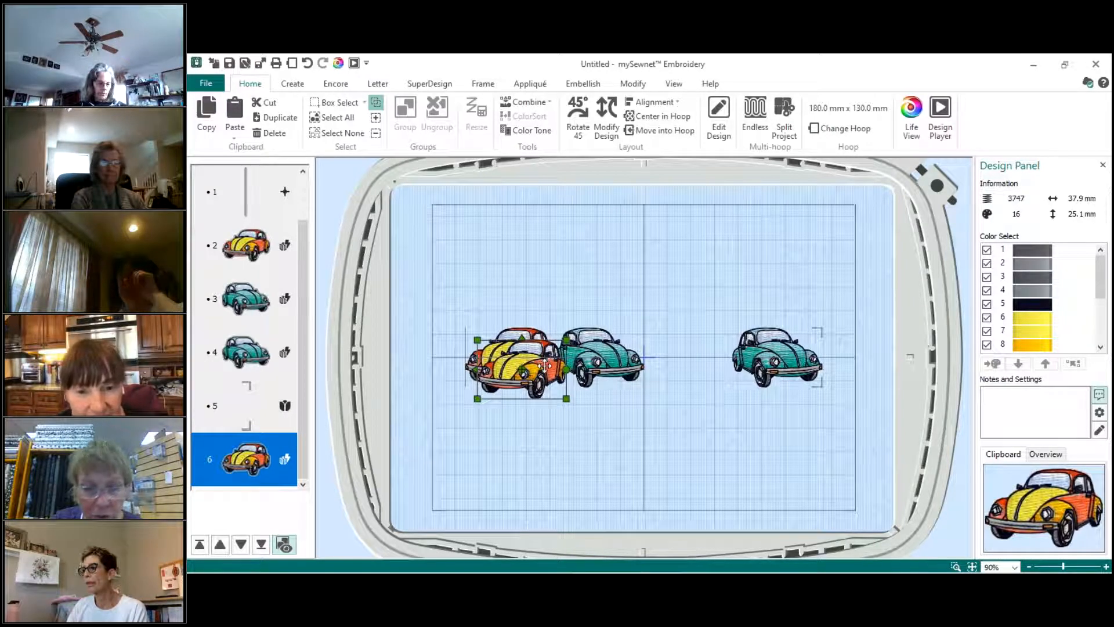
pyautogui.moveTo(545, 364); pyautogui.dragTo(712, 354)
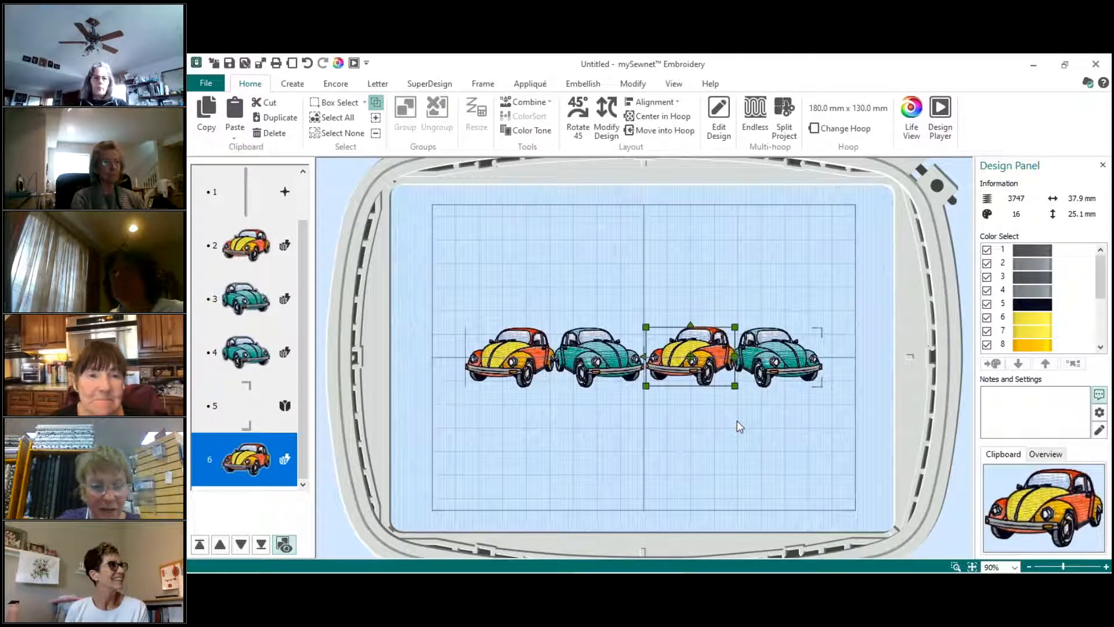
# - Mirror the yellow and orange first car horizontally
pyautogui.click(612, 368)
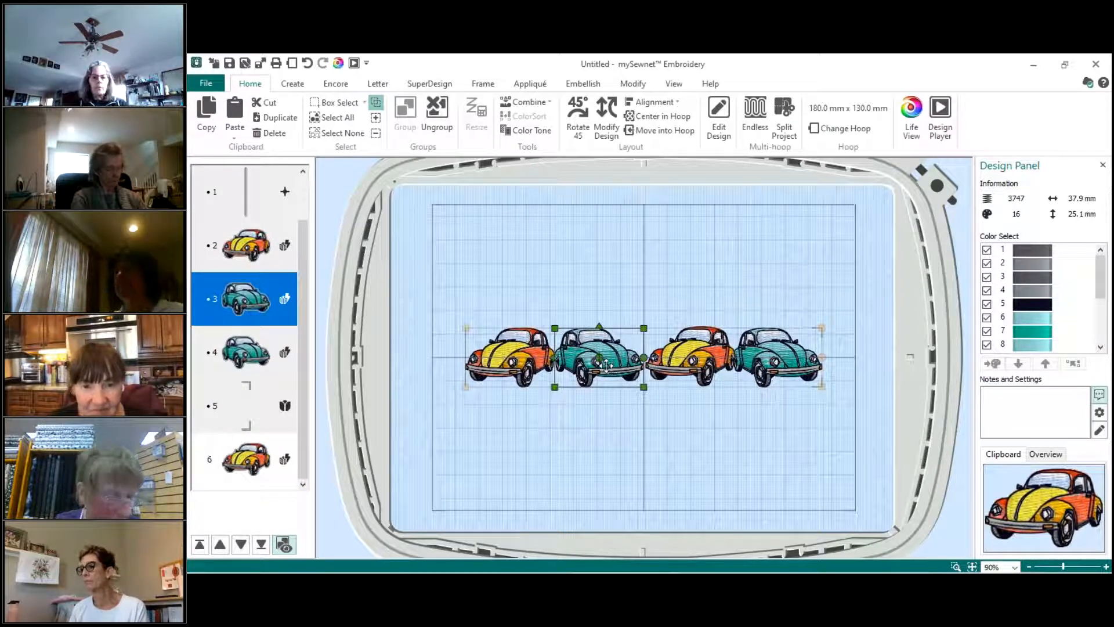
pyautogui.click(492, 369)
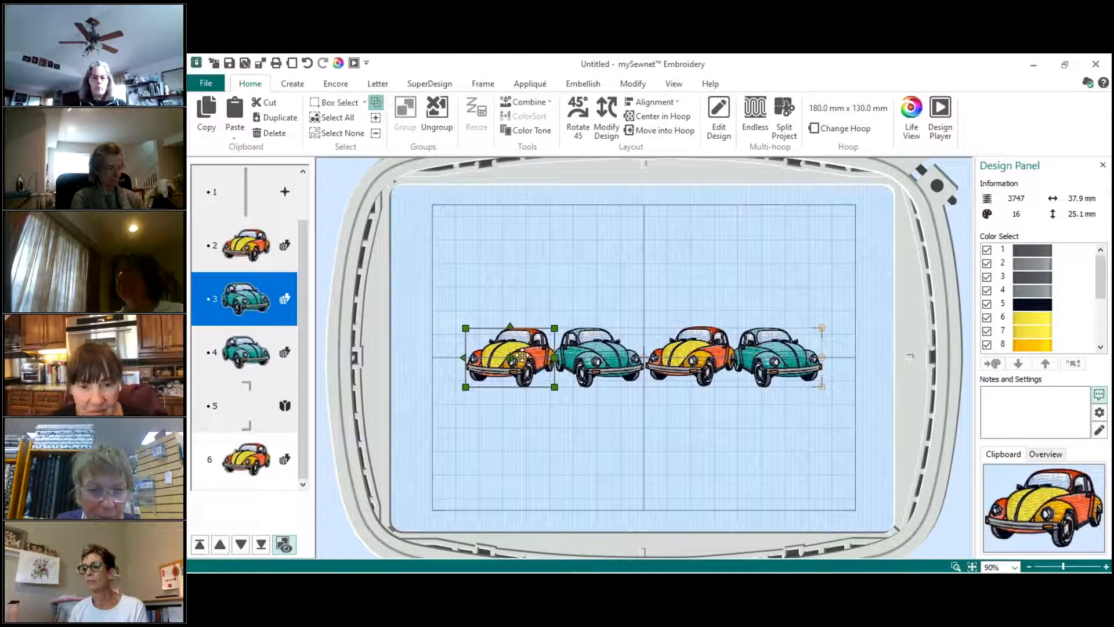
pyautogui.click(458, 357)
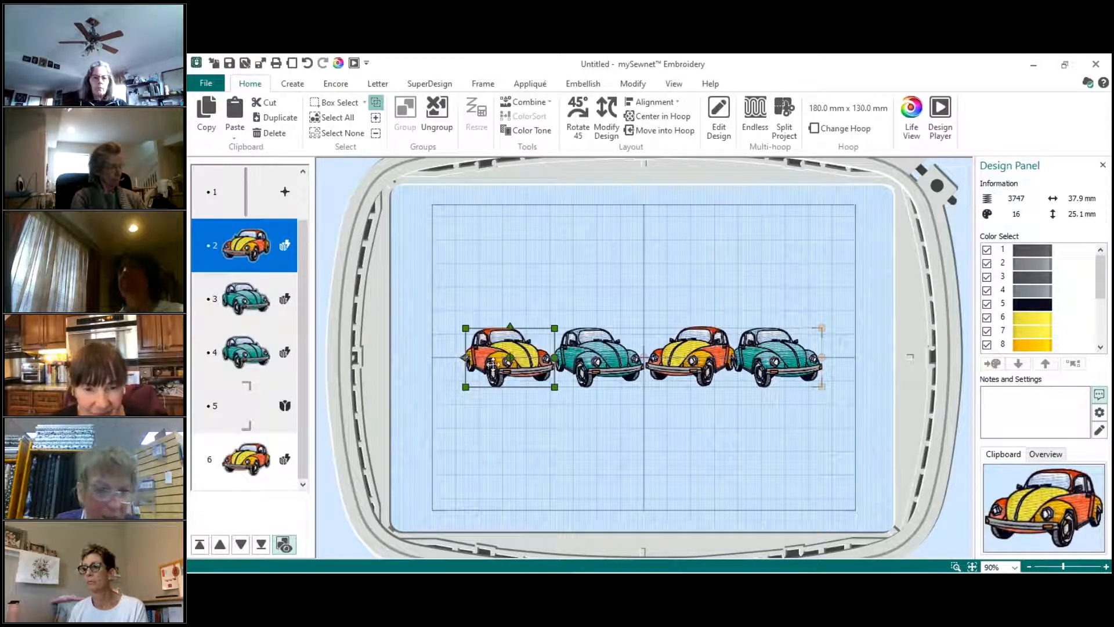
# - Mirror the second, teal car horizontally and move it slightly down and left so it overlaps the first car
pyautogui.click(598, 366)
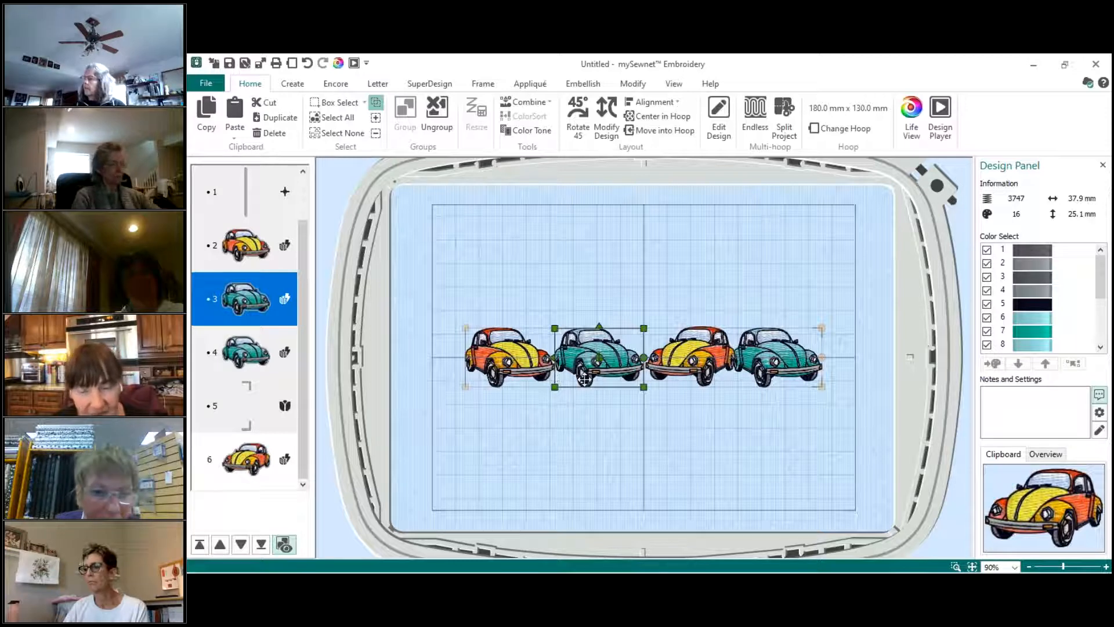
pyautogui.click(552, 359)
pyautogui.moveTo(602, 348); pyautogui.dragTo(585, 362)
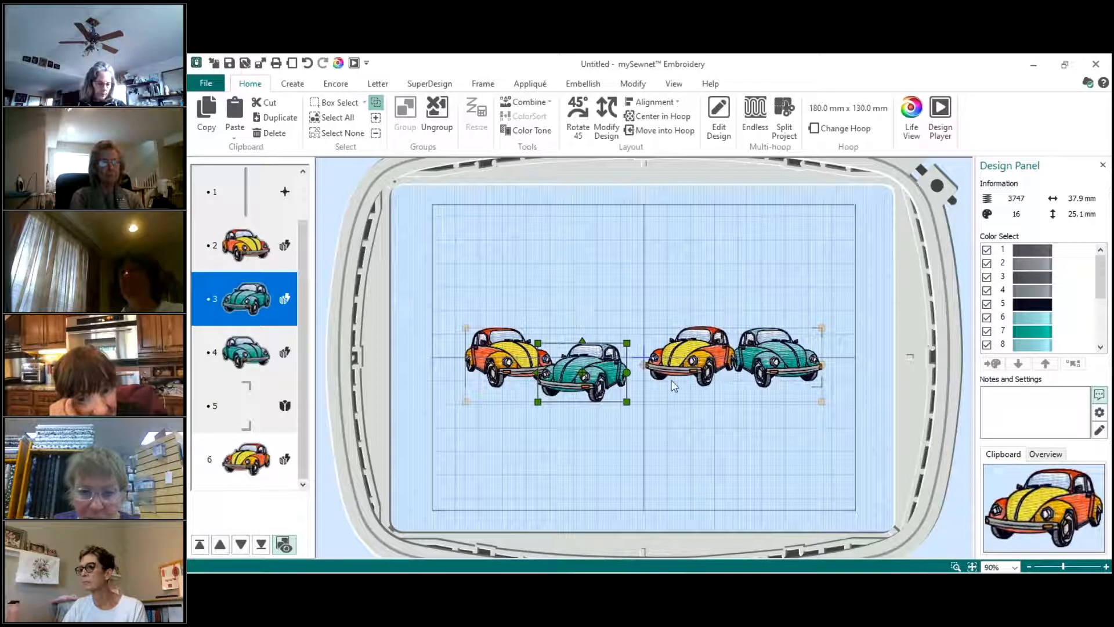
# - Shift the yellow and orange third car slightly left towards the second car and mirror it horizontally
pyautogui.click(691, 351)
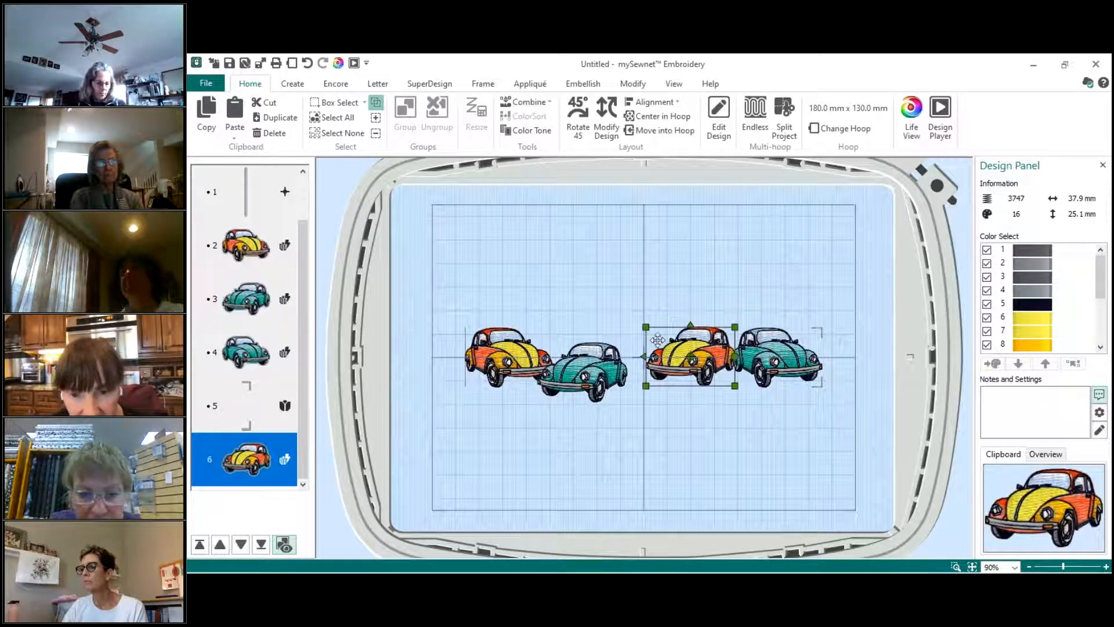
pyautogui.moveTo(669, 338); pyautogui.dragTo(657, 342)
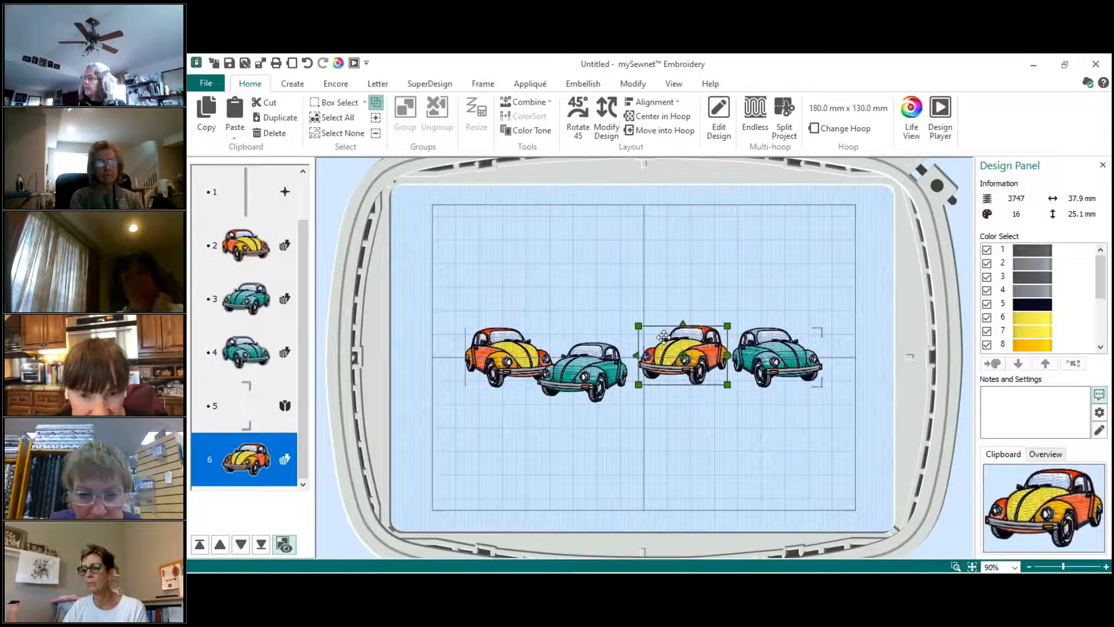
pyautogui.click(632, 361)
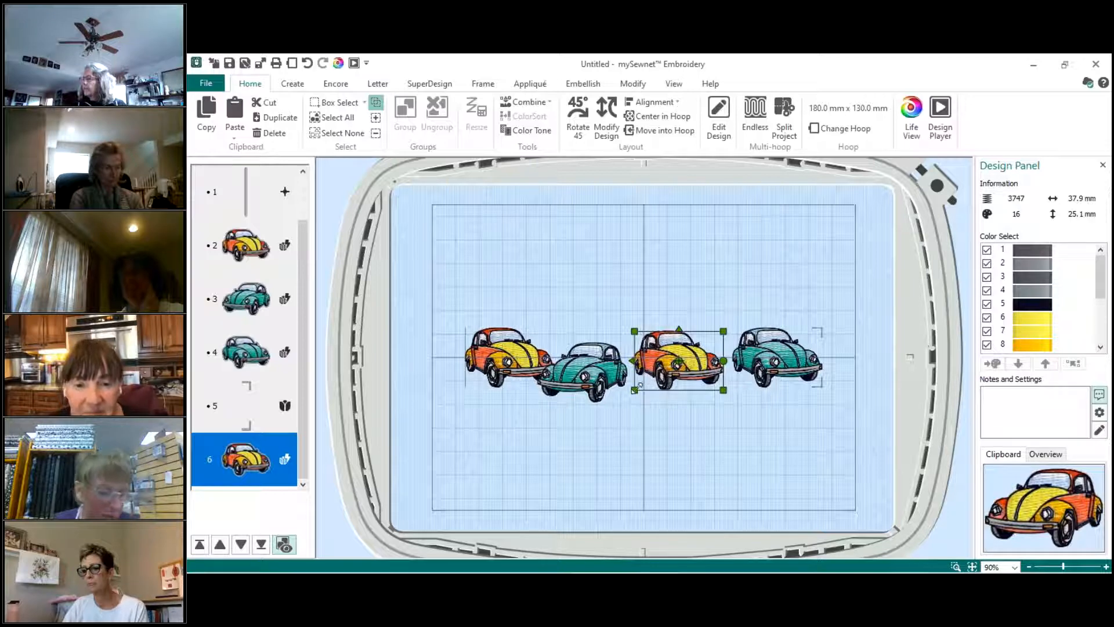
# - Mirror the last teal car horizontally with a slight tilt and move it down and left against the third car
pyautogui.click(787, 365)
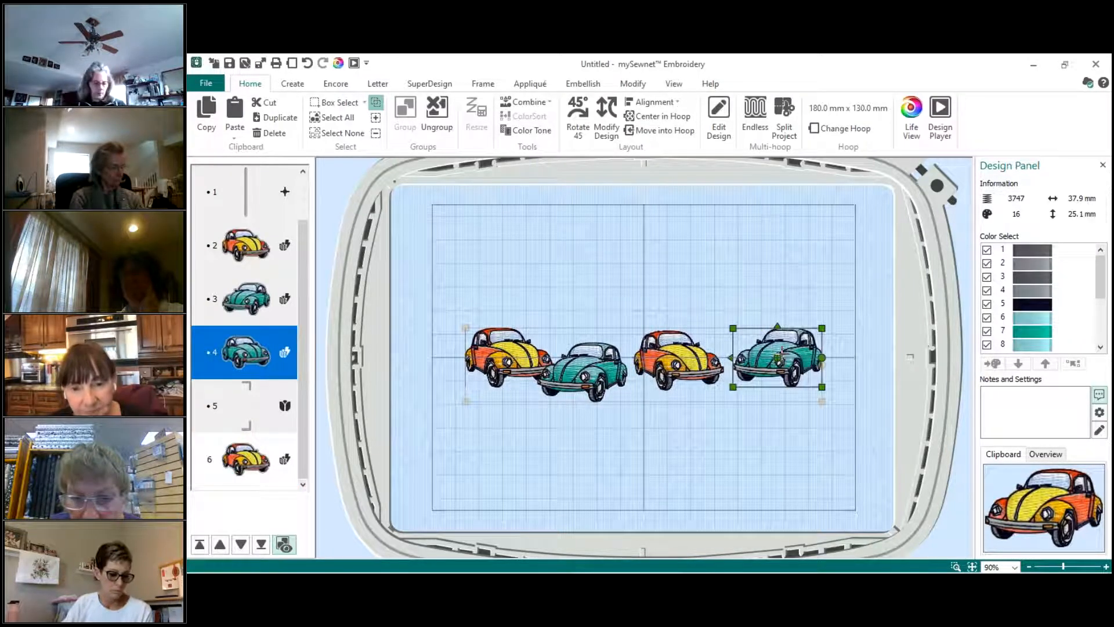
pyautogui.moveTo(781, 353); pyautogui.dragTo(802, 366)
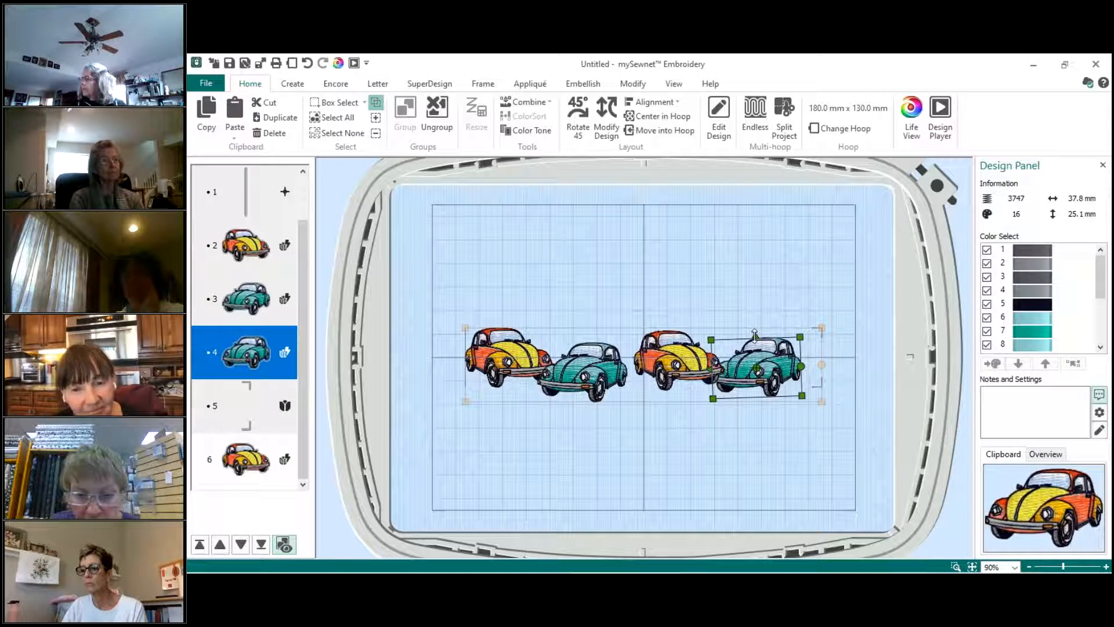
pyautogui.click(755, 335)
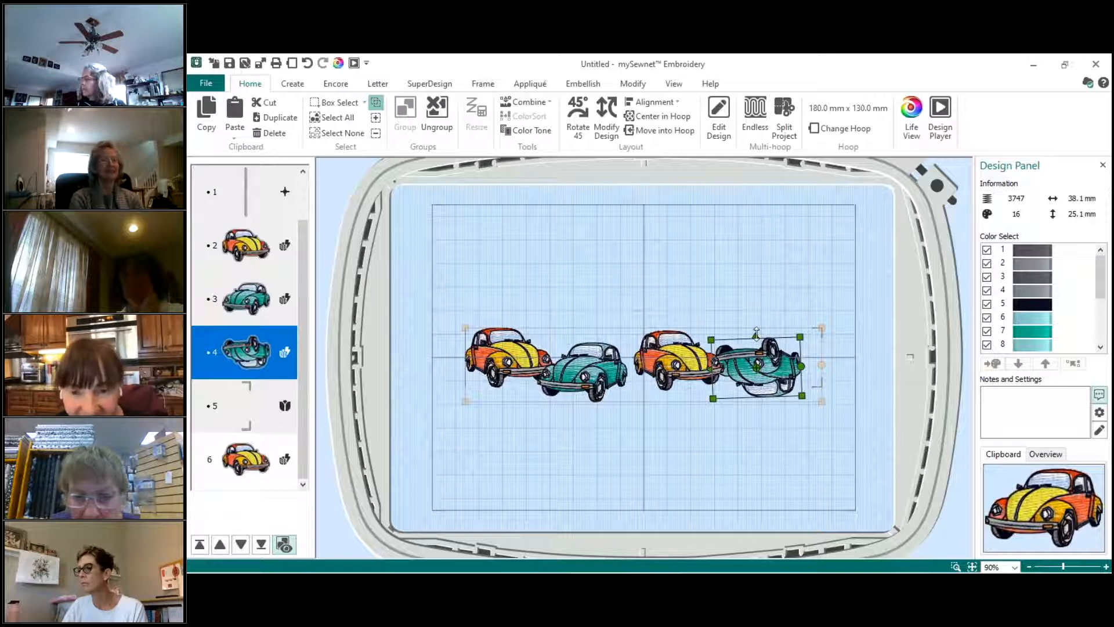
pyautogui.click(757, 336)
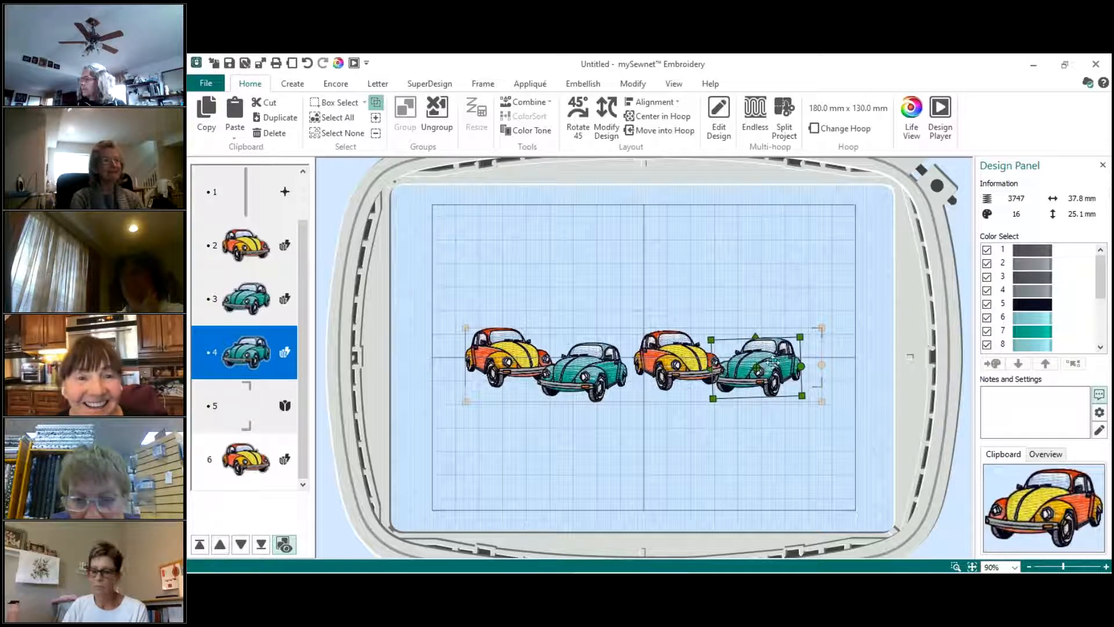
pyautogui.moveTo(764, 358); pyautogui.dragTo(772, 358)
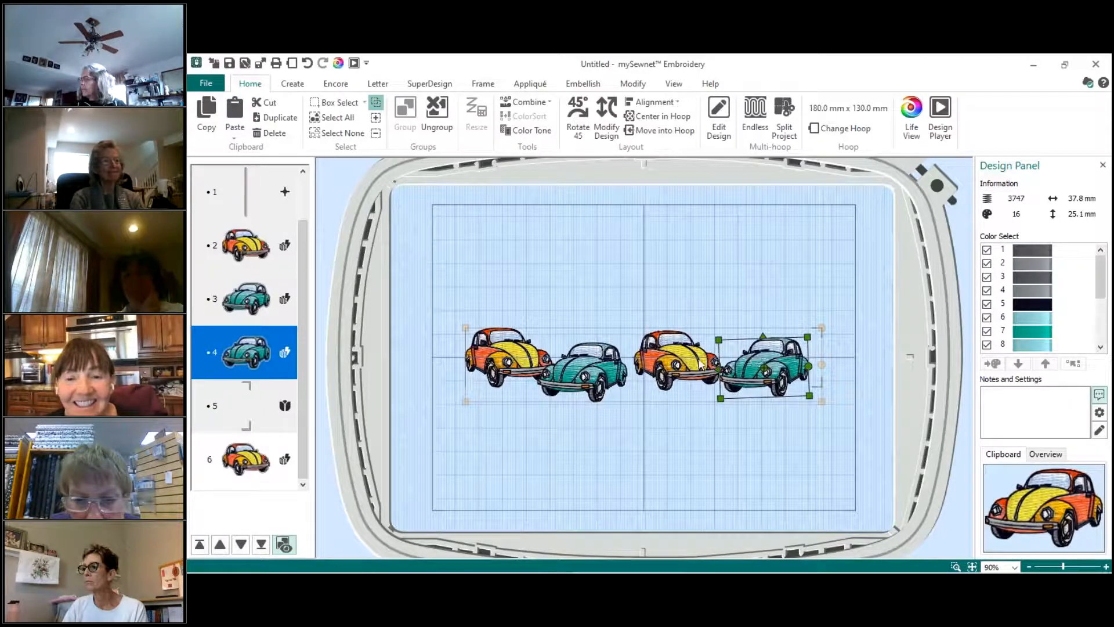
# - Close the remaining gaps by moving the third car against the second and the last teal car against the third
pyautogui.click(688, 361)
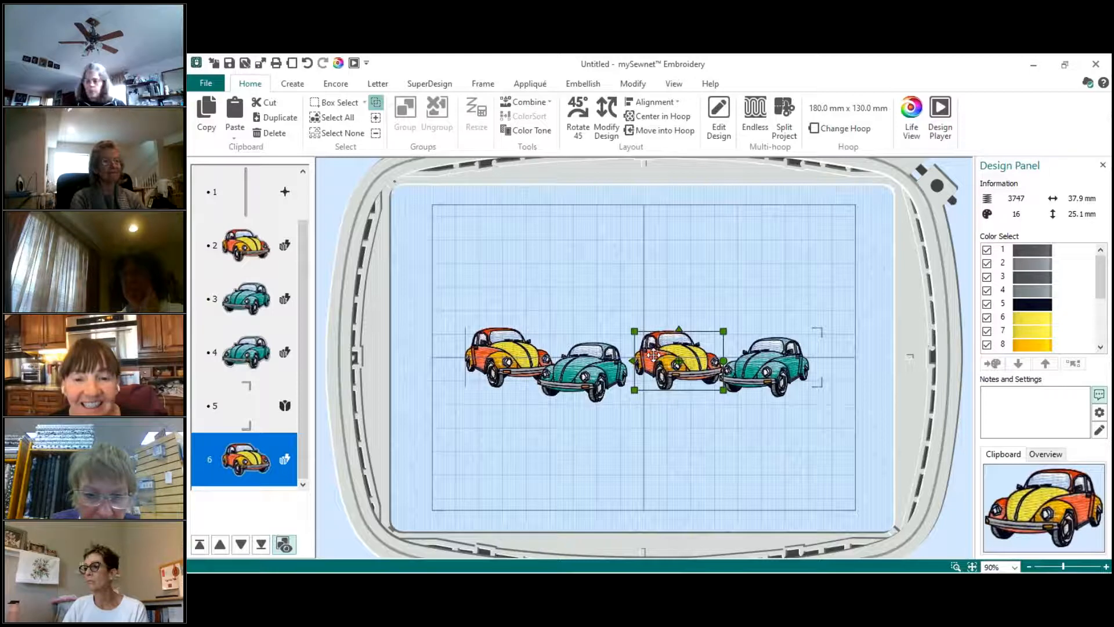
pyautogui.moveTo(655, 361)
pyautogui.mouseDown()
pyautogui.moveTo(641, 356)
pyautogui.moveTo(645, 364)
pyautogui.mouseUp()
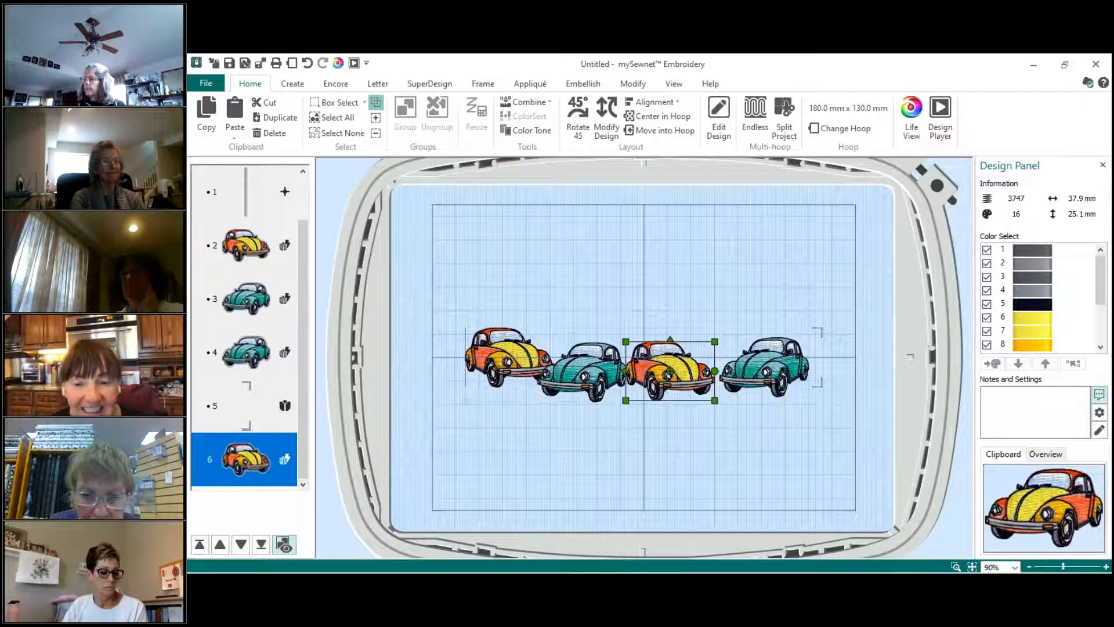
pyautogui.click(743, 376)
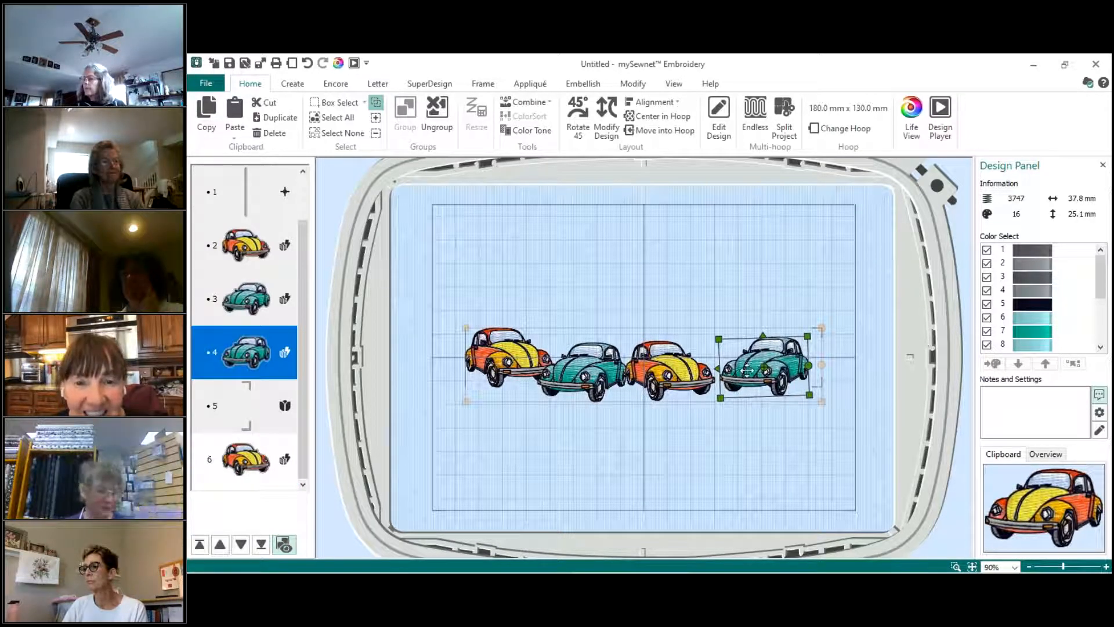
pyautogui.moveTo(747, 371)
pyautogui.mouseDown()
pyautogui.moveTo(740, 380)
pyautogui.moveTo(727, 369)
pyautogui.mouseUp()
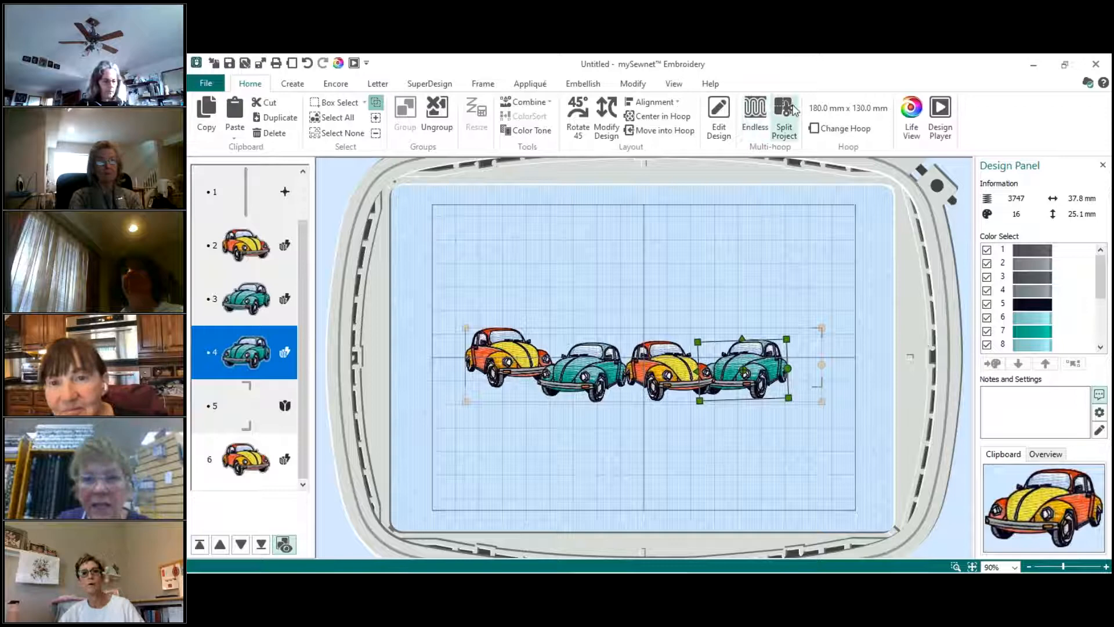
# - Apply Endless Embroidery to the car row with fabric direction Left, corner end markers at both positions and a 0.0 mm gap
pyautogui.click(756, 110)
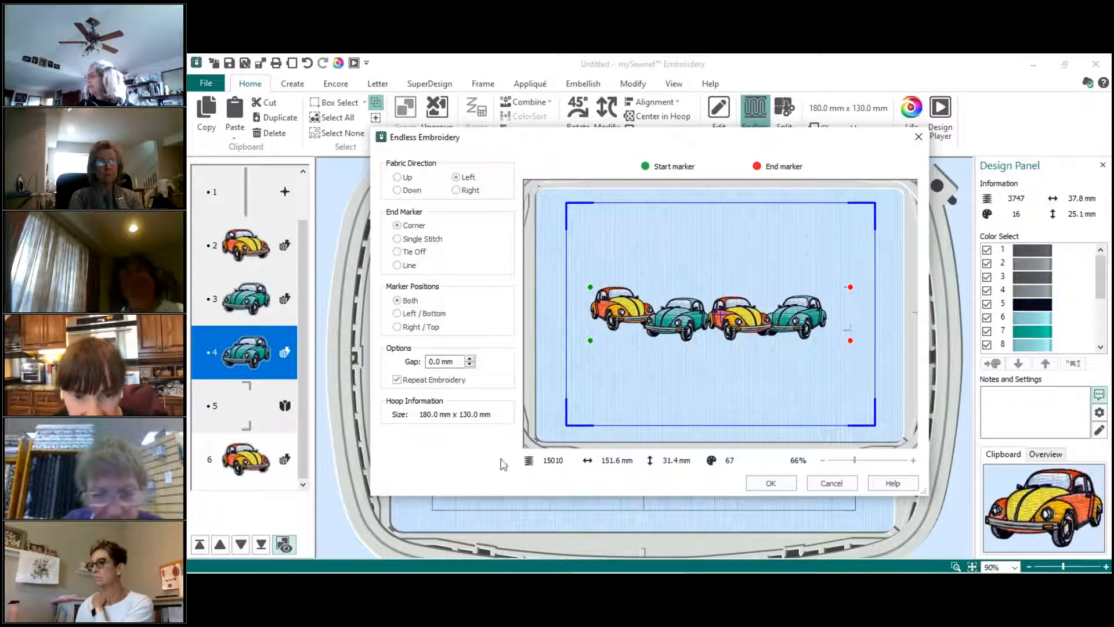
pyautogui.click(787, 487)
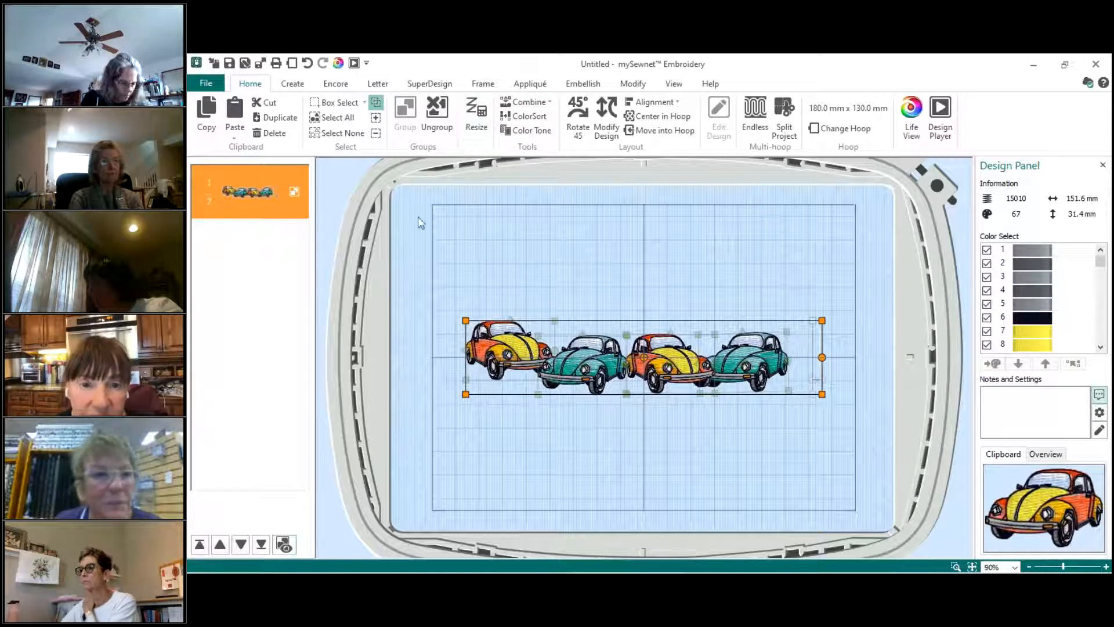
# - Play the car border's stitch-out in the Design Player at increased speed to check the stitching order, and close the player
pyautogui.click(354, 64)
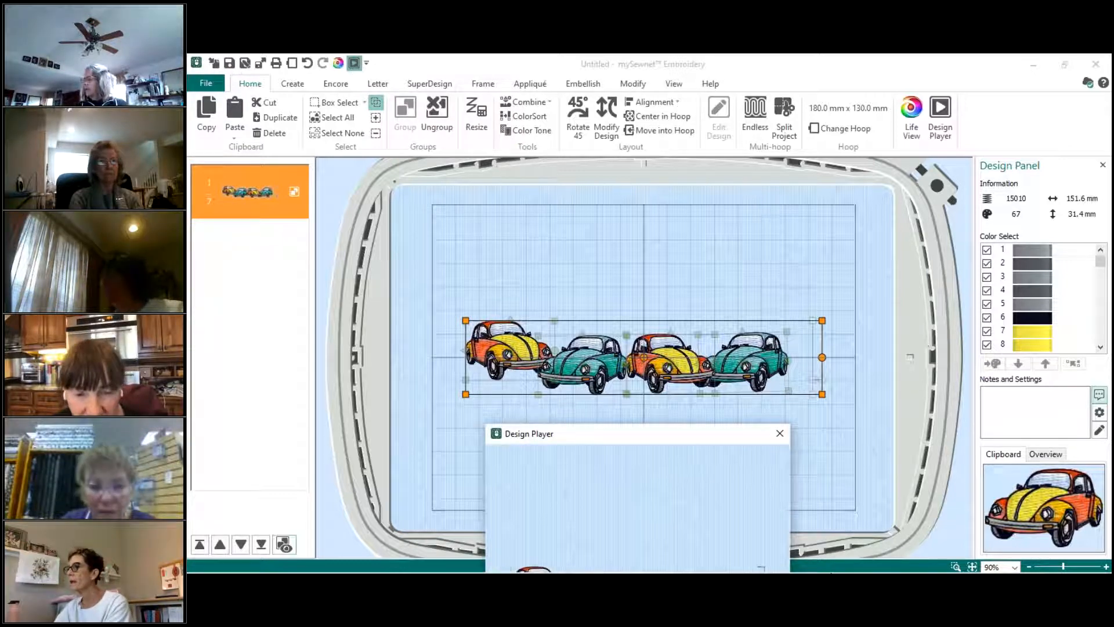
pyautogui.moveTo(606, 438); pyautogui.dragTo(590, 259)
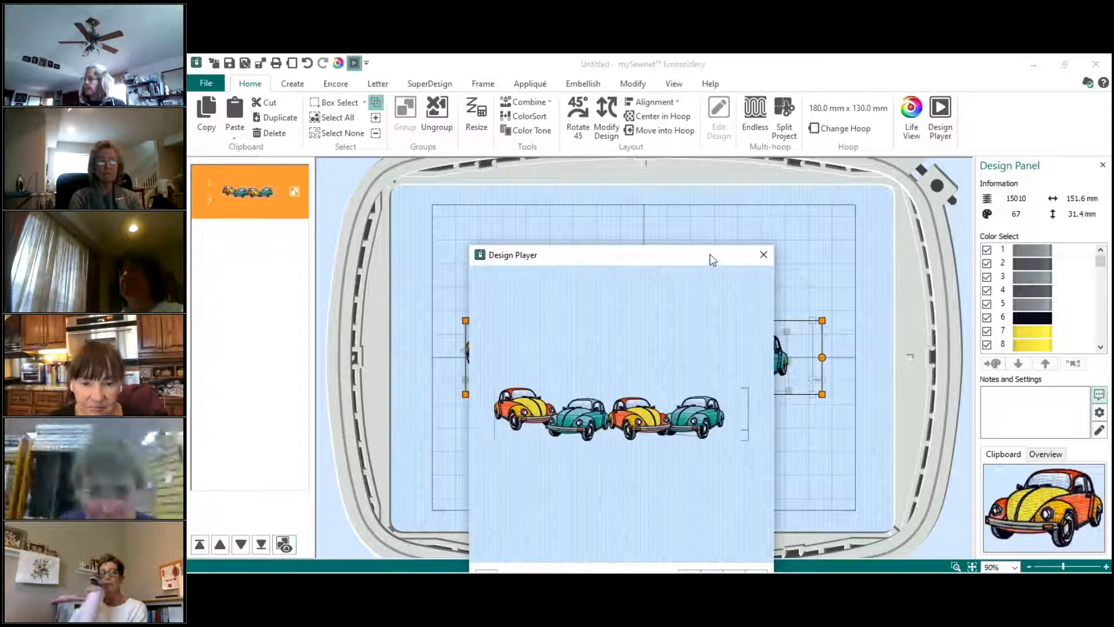
pyautogui.moveTo(709, 253); pyautogui.dragTo(697, 138)
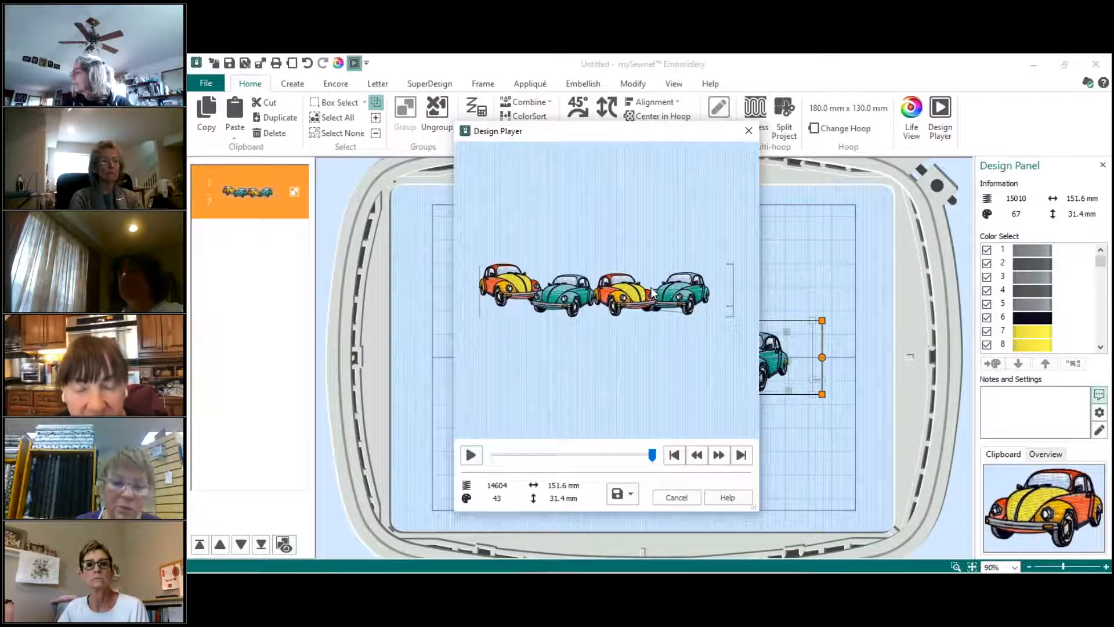
pyautogui.click(470, 456)
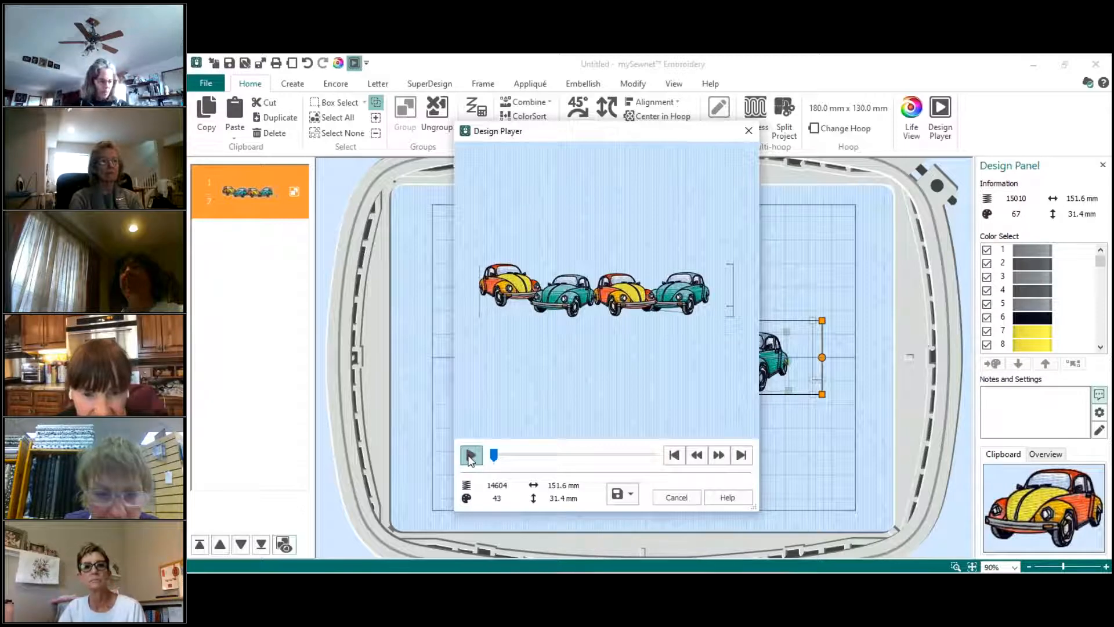
pyautogui.click(471, 457)
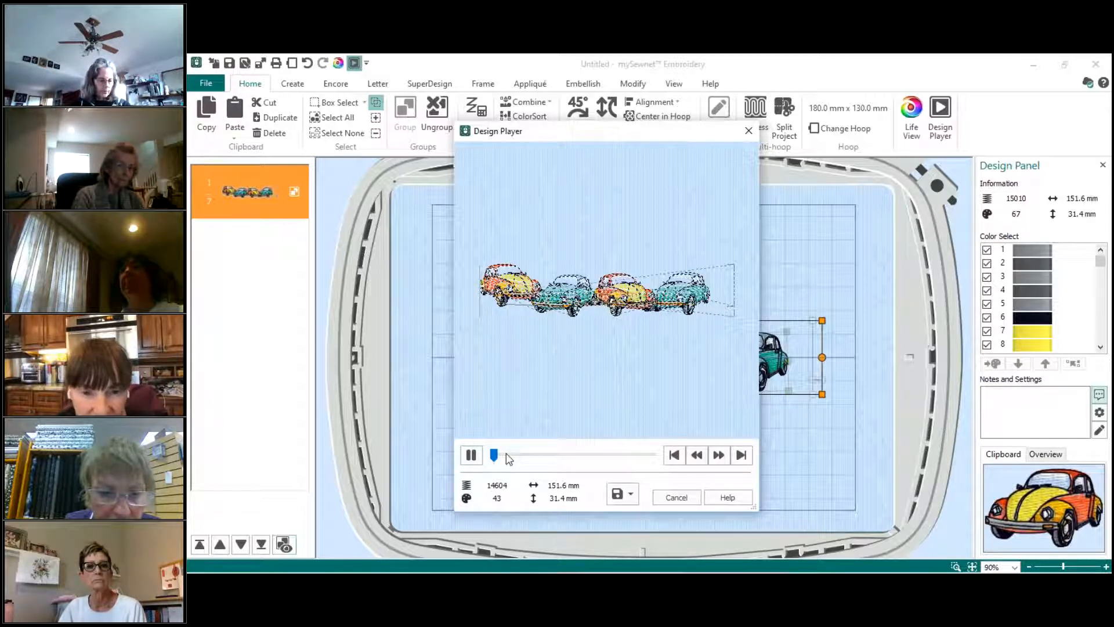
pyautogui.click(496, 457)
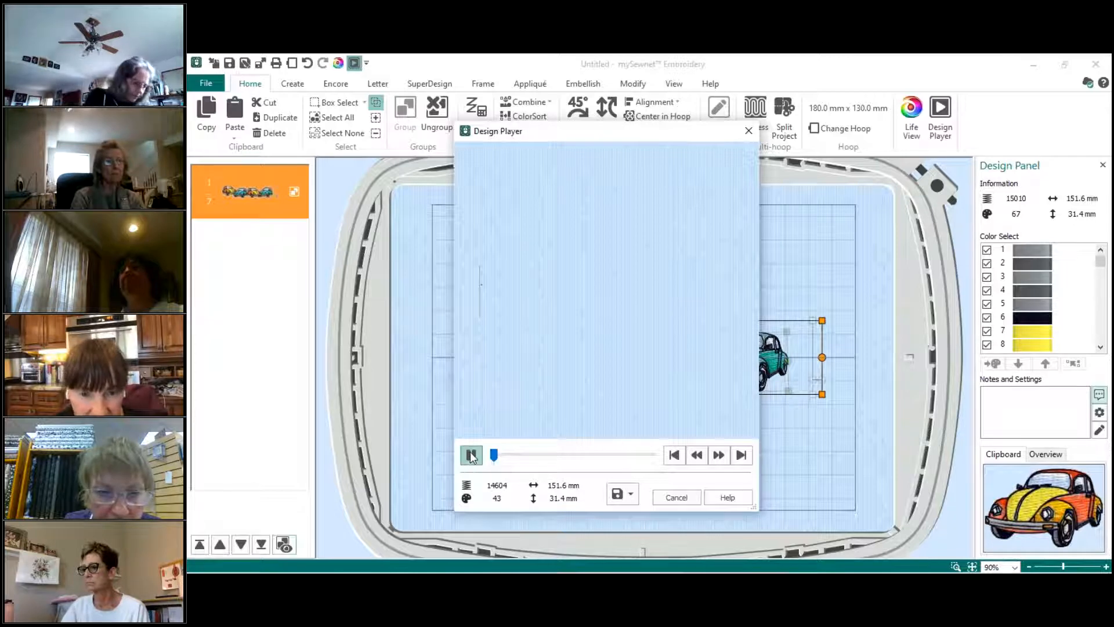
pyautogui.click(471, 458)
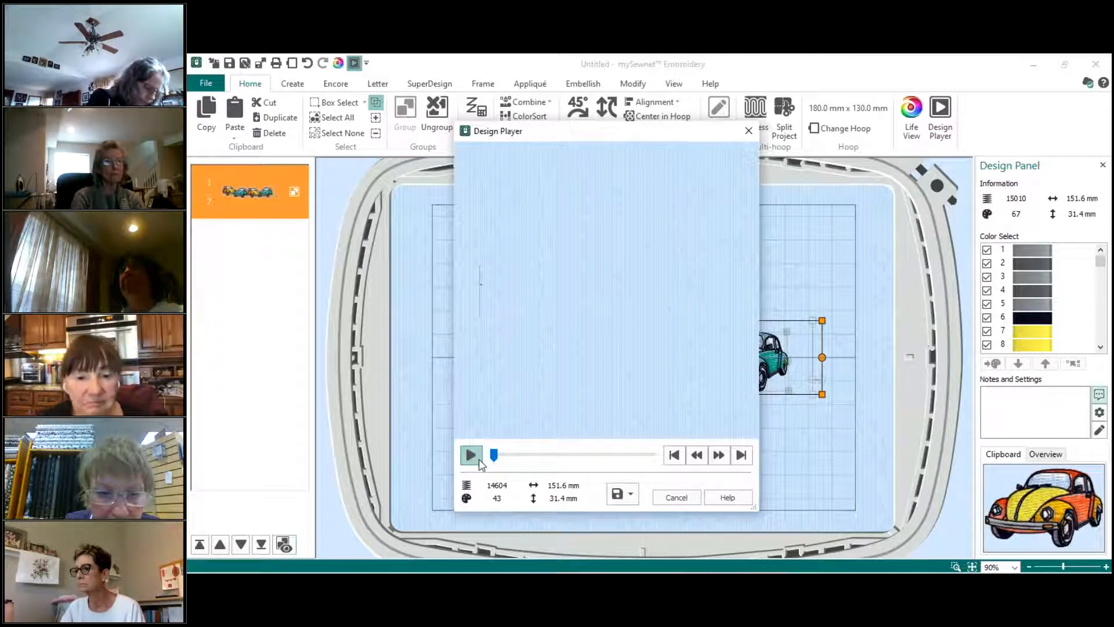
pyautogui.click(718, 456)
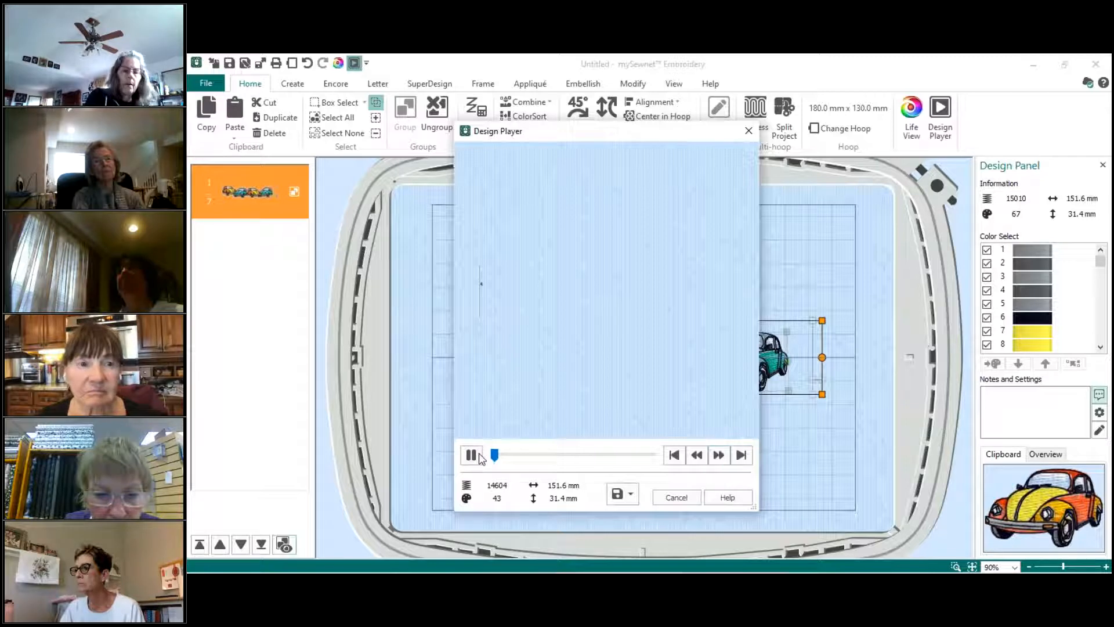
pyautogui.click(718, 456)
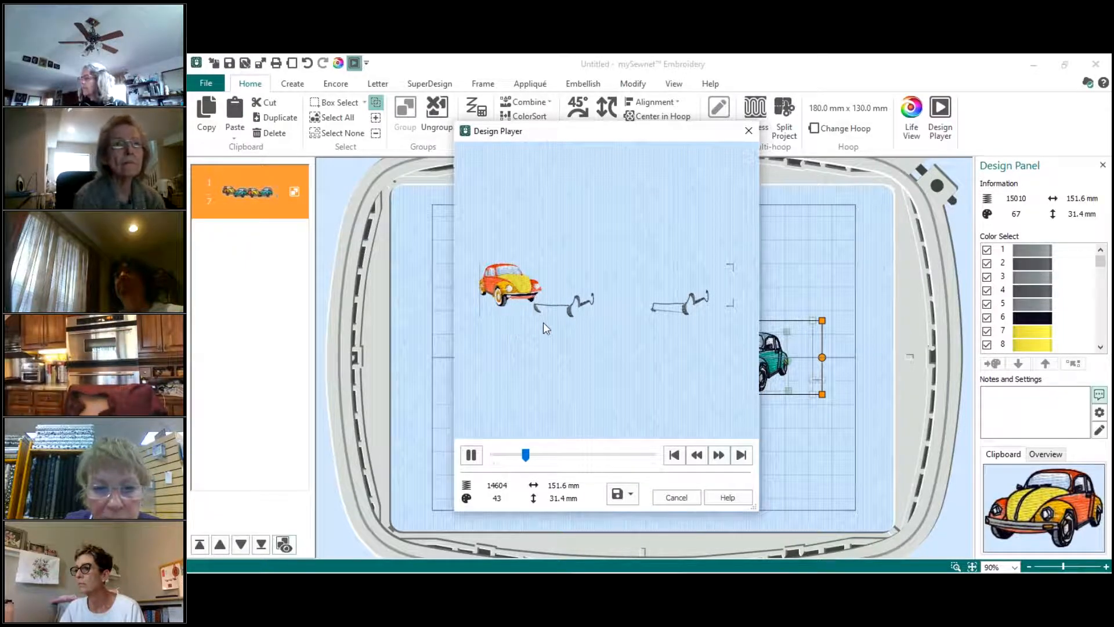
pyautogui.click(720, 456)
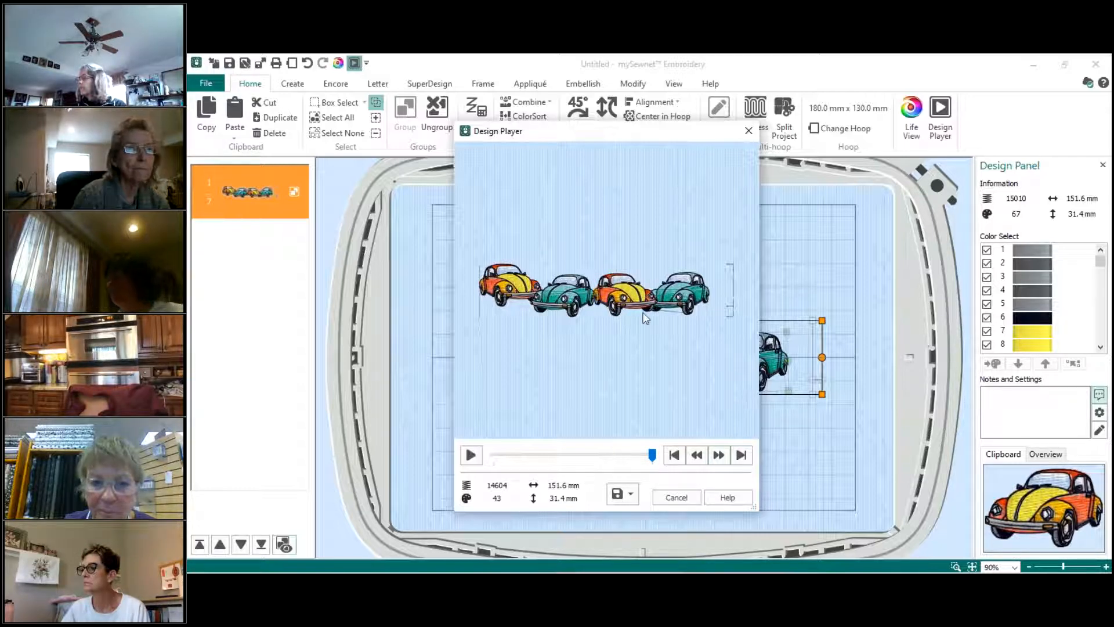
pyautogui.click(675, 497)
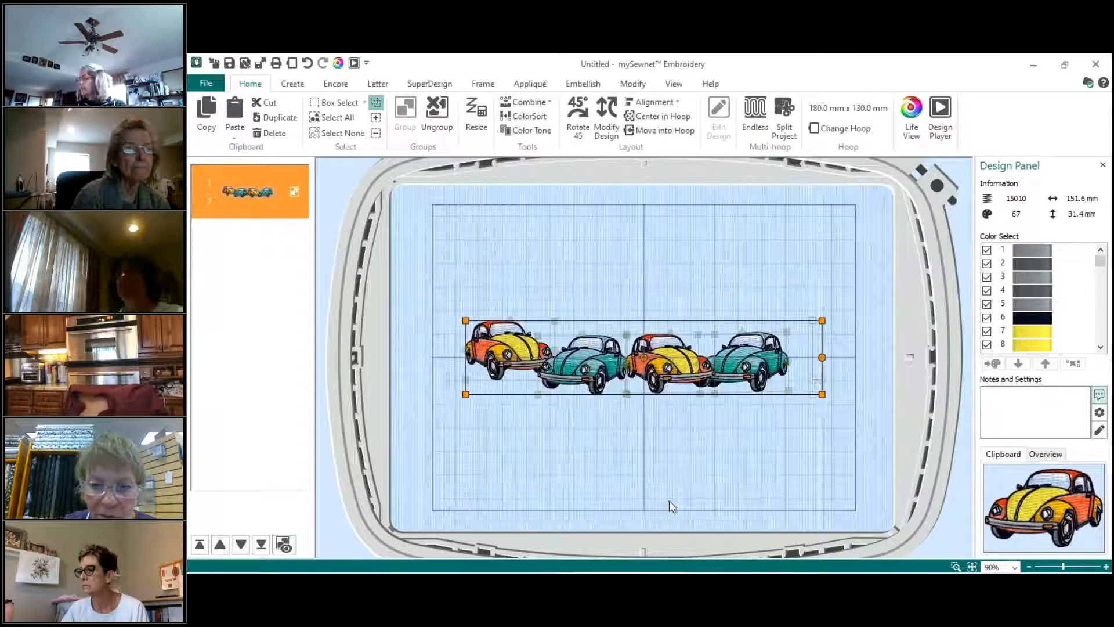
# - Export the car border in Husqvarna Viking / Pfaff (.vp3) format to the SP Bunny quilting folder under the file name beetle
pyautogui.click(259, 65)
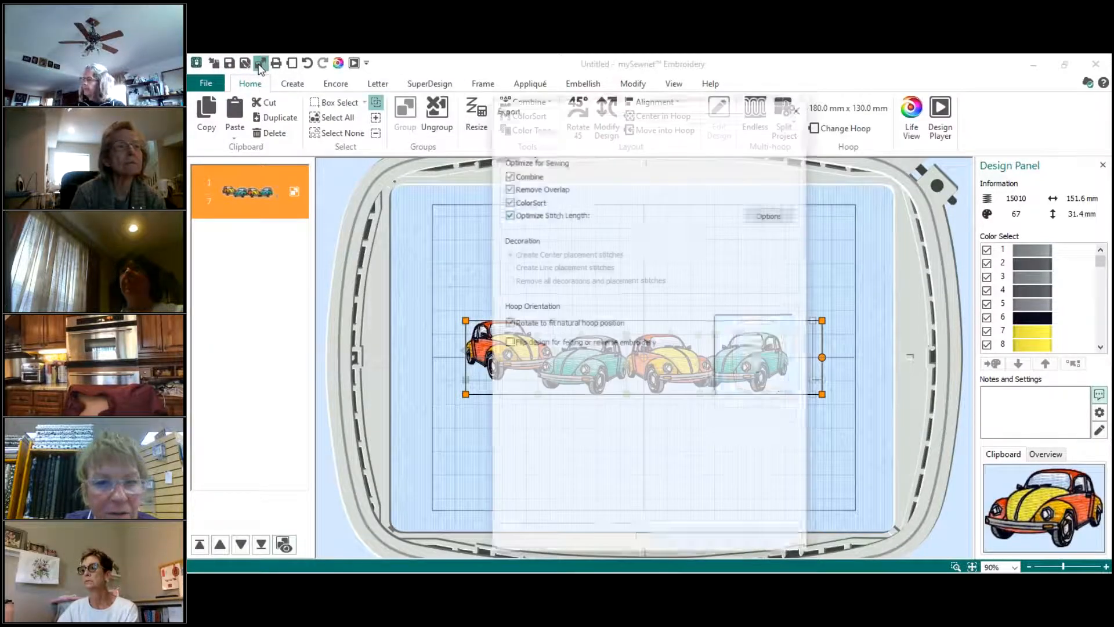
pyautogui.moveTo(555, 120); pyautogui.dragTo(353, 125)
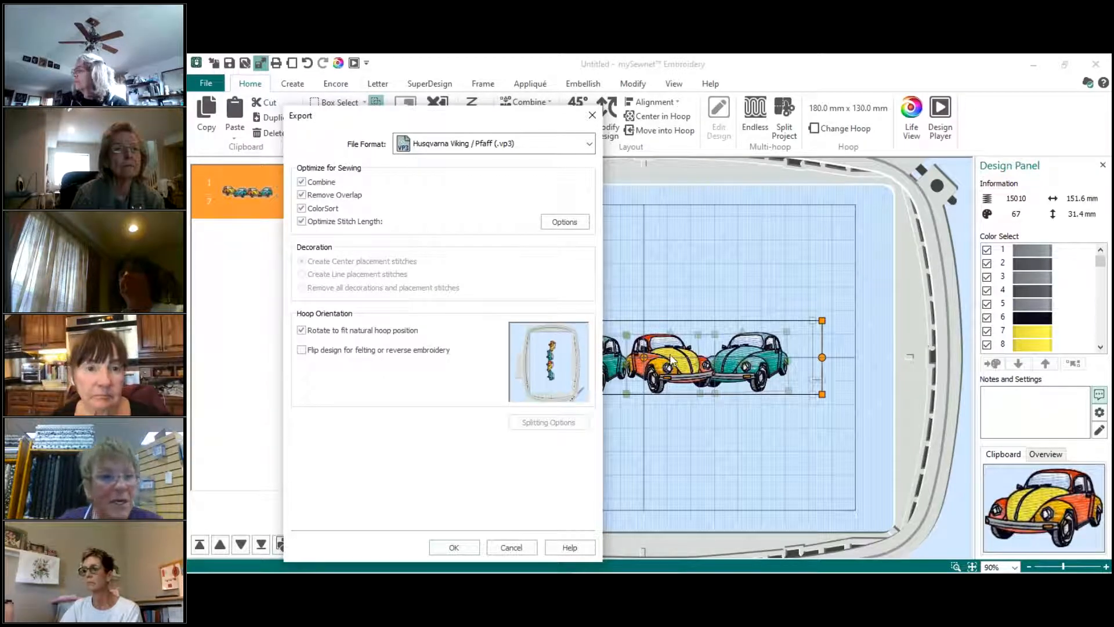
pyautogui.click(302, 195)
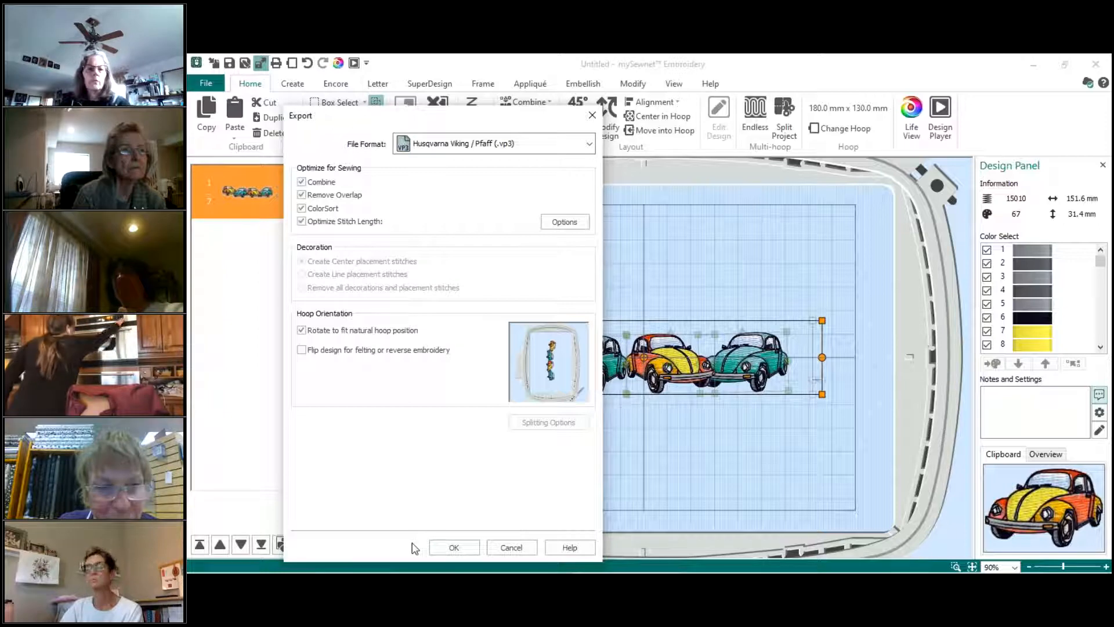
pyautogui.click(452, 548)
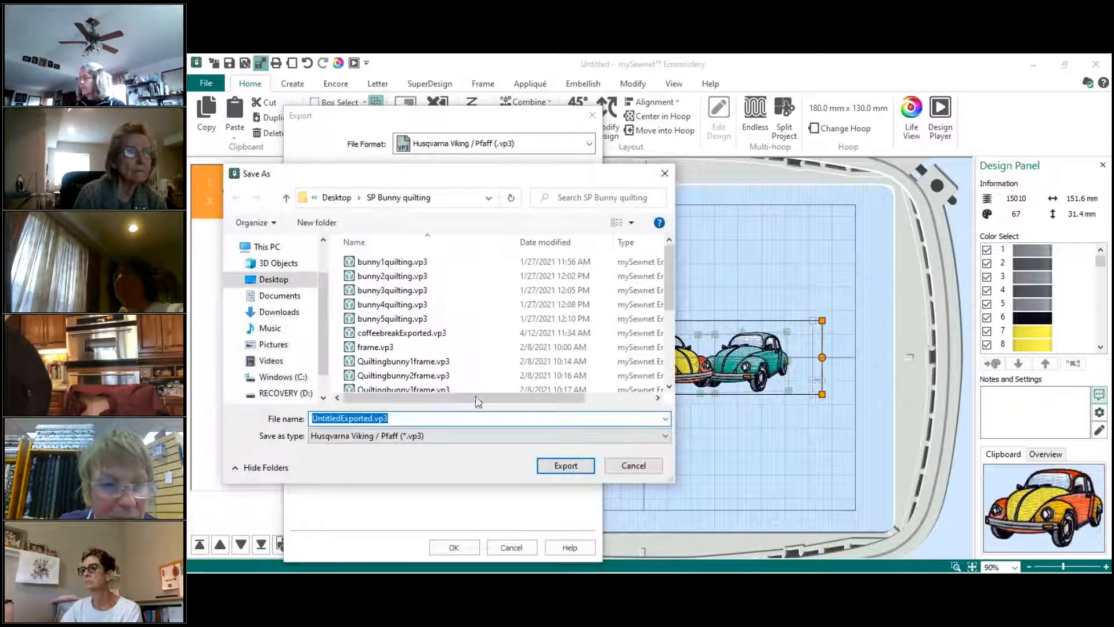
pyautogui.write('beetle')
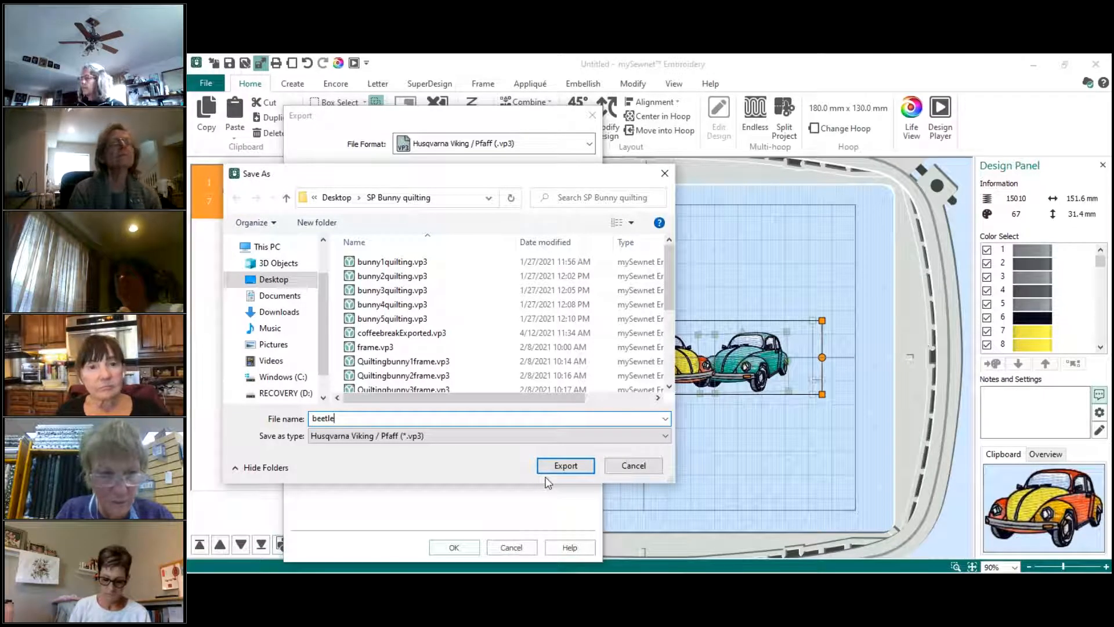
pyautogui.write('rc')
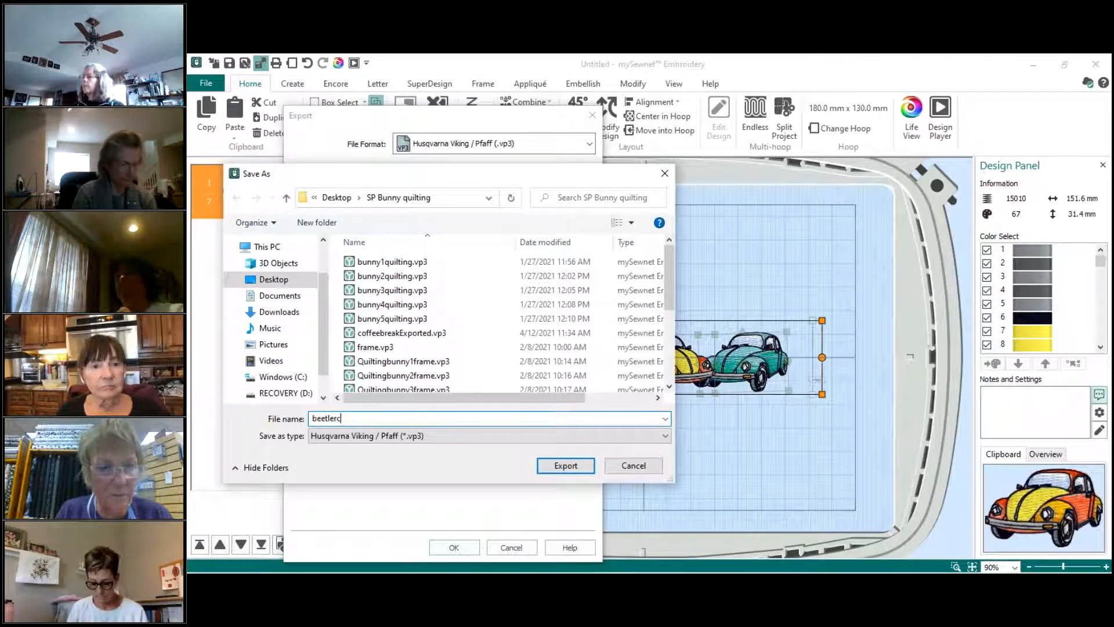
pyautogui.press('BackSpace')
pyautogui.press('BackSpace')
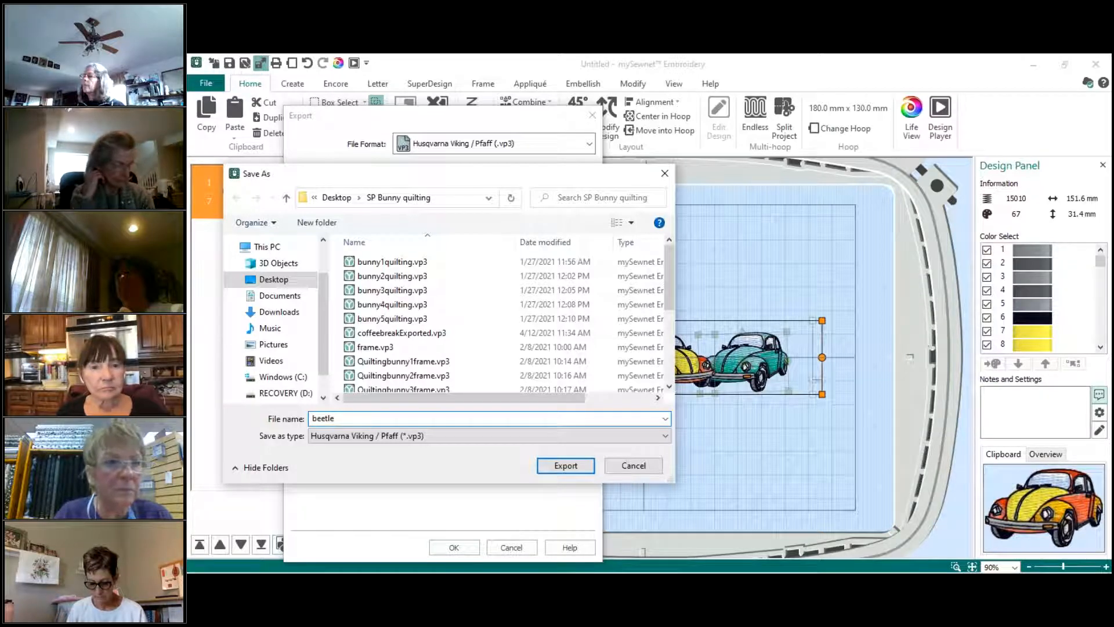
pyautogui.click(551, 465)
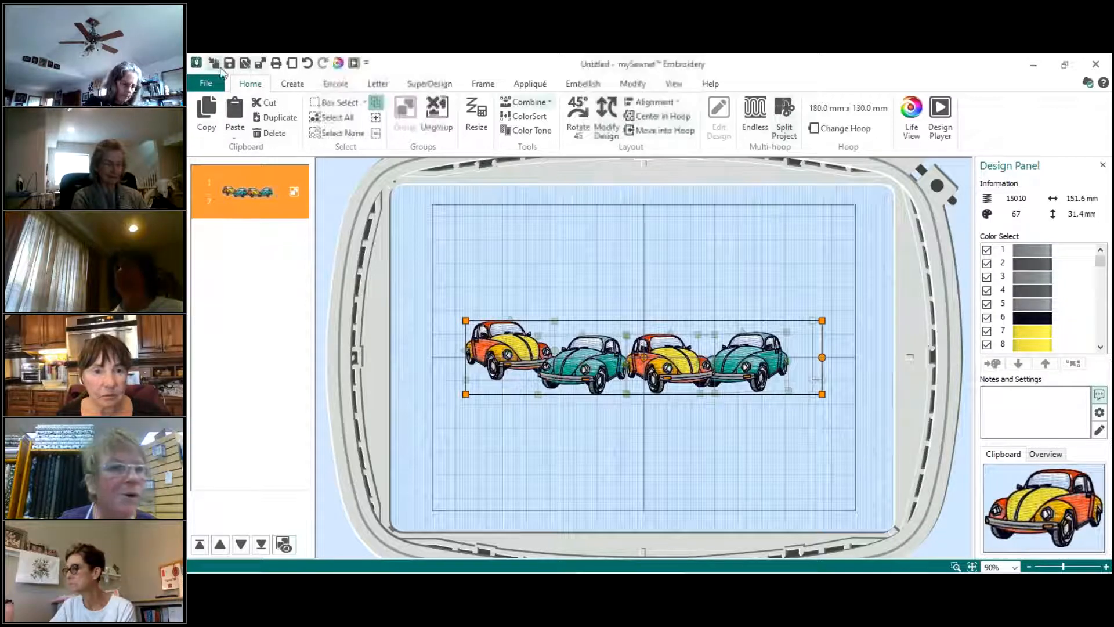
# - Start a new blank canvas project, discarding the unsaved changes to the car border
pyautogui.click(203, 83)
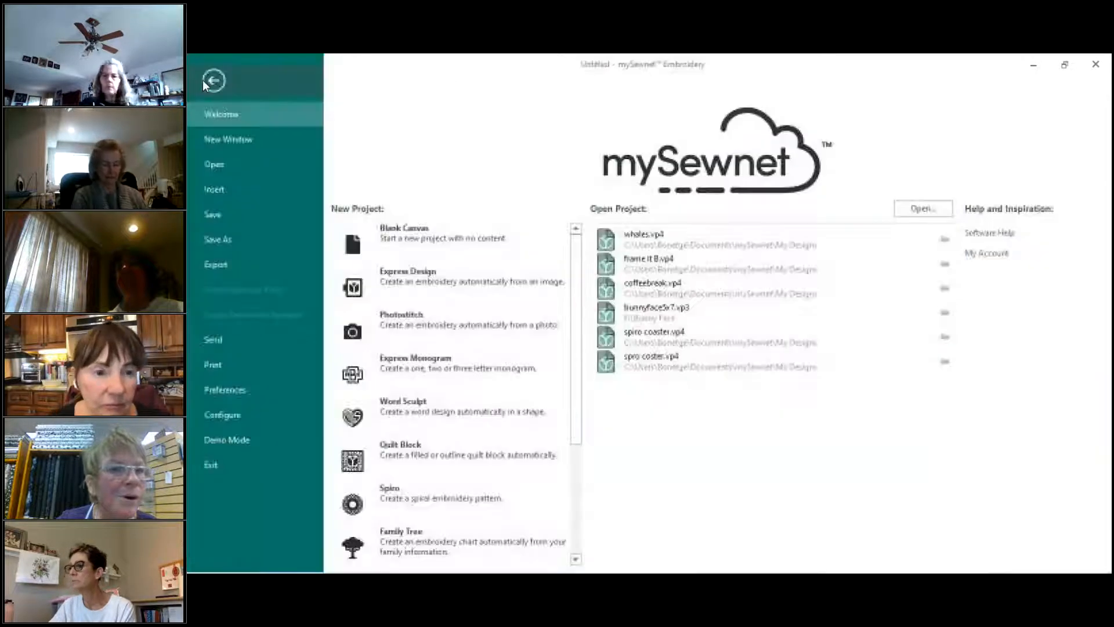
pyautogui.click(438, 235)
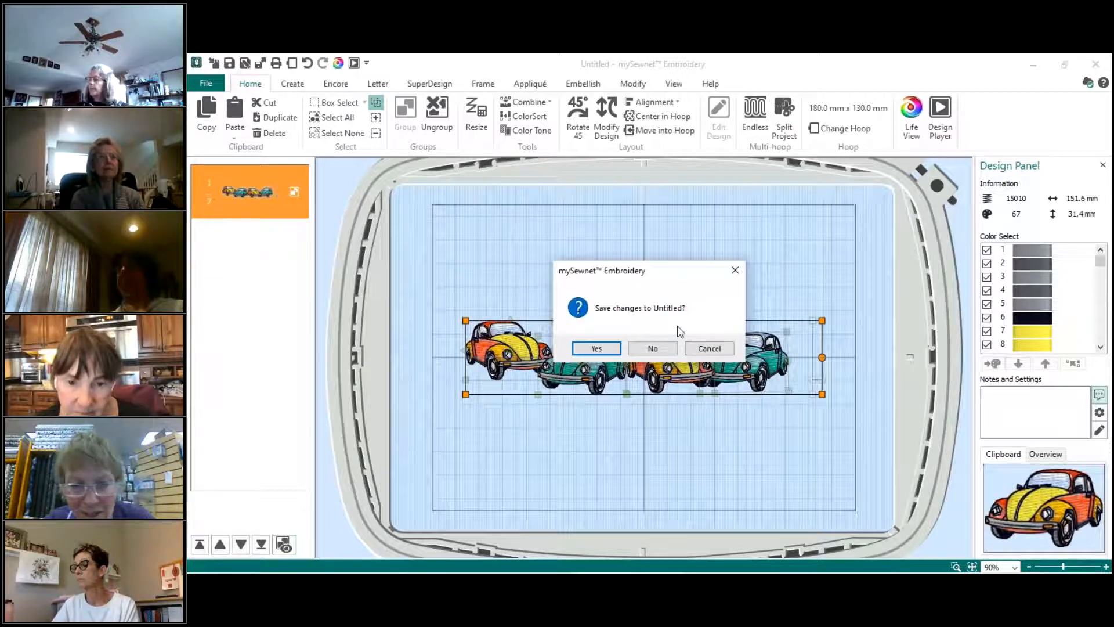
pyautogui.click(653, 349)
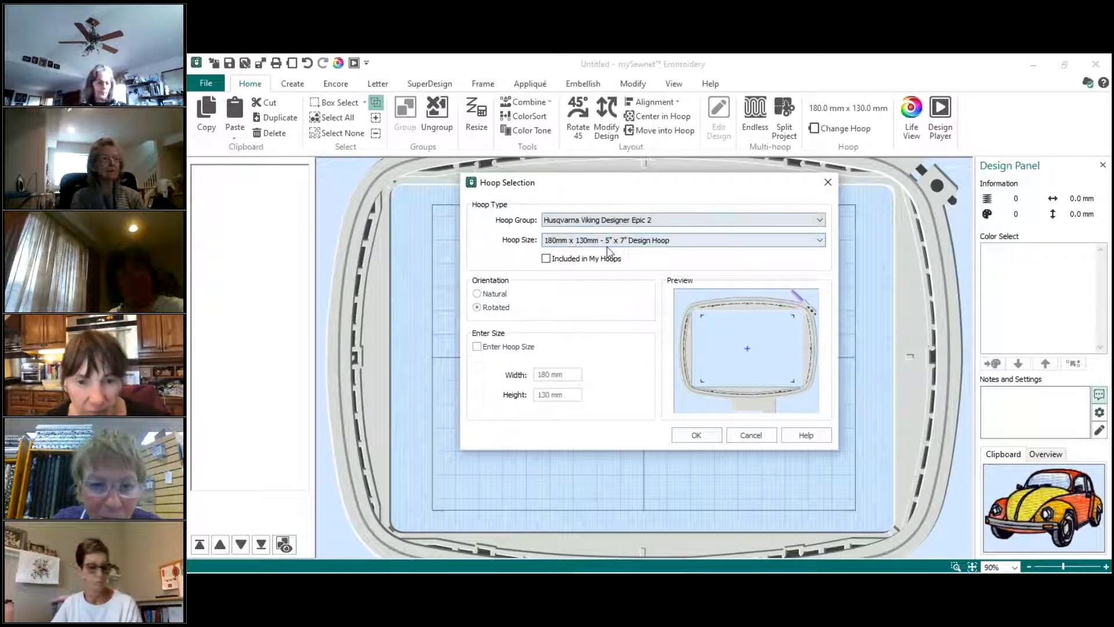
# - Set a custom hoop size with a width of 500 mm and a height of 200 mm
pyautogui.click(477, 348)
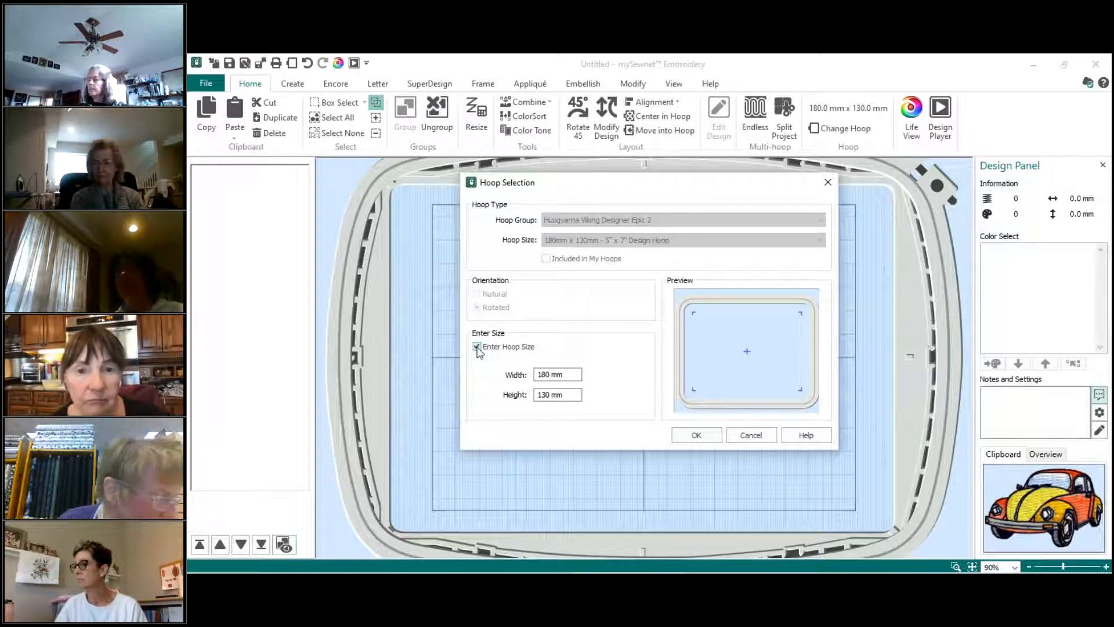
pyautogui.click(549, 374)
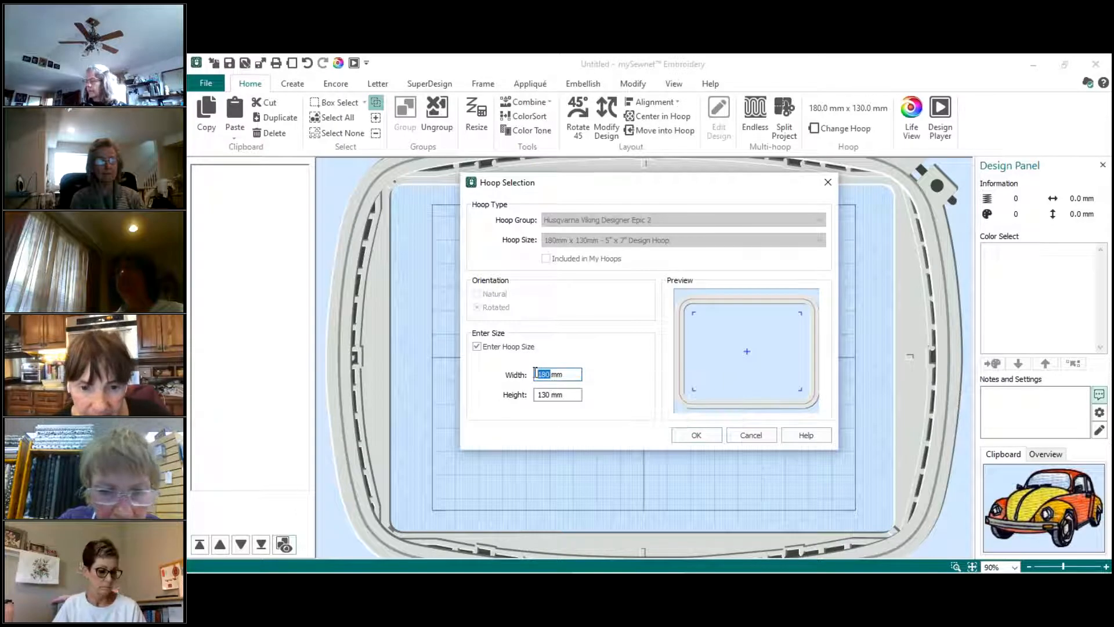
pyautogui.write('500')
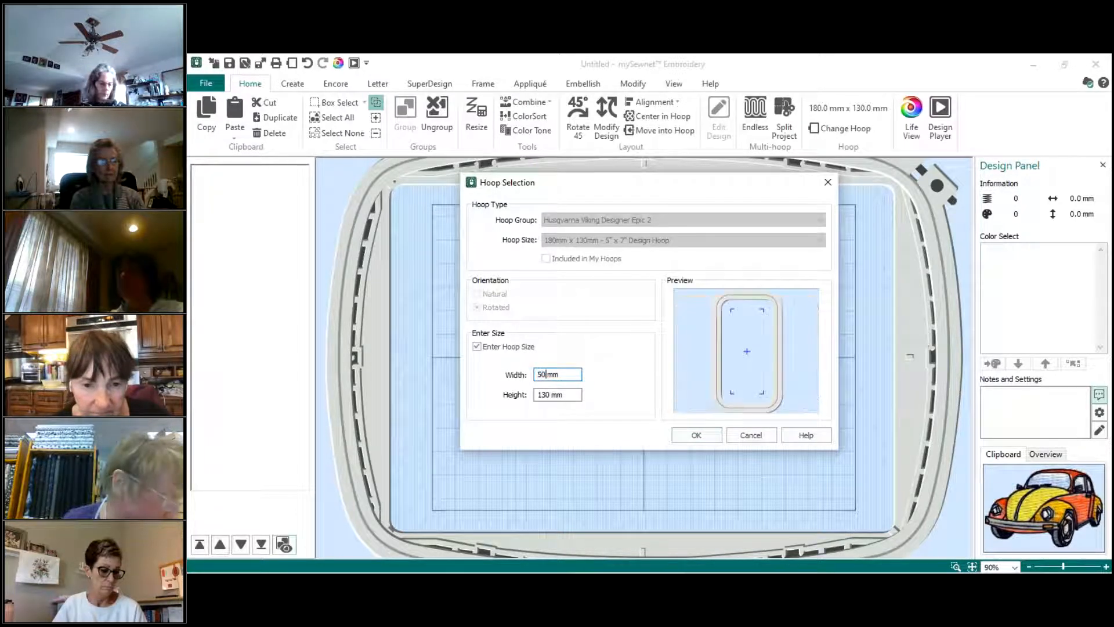
pyautogui.doubleClick(546, 398)
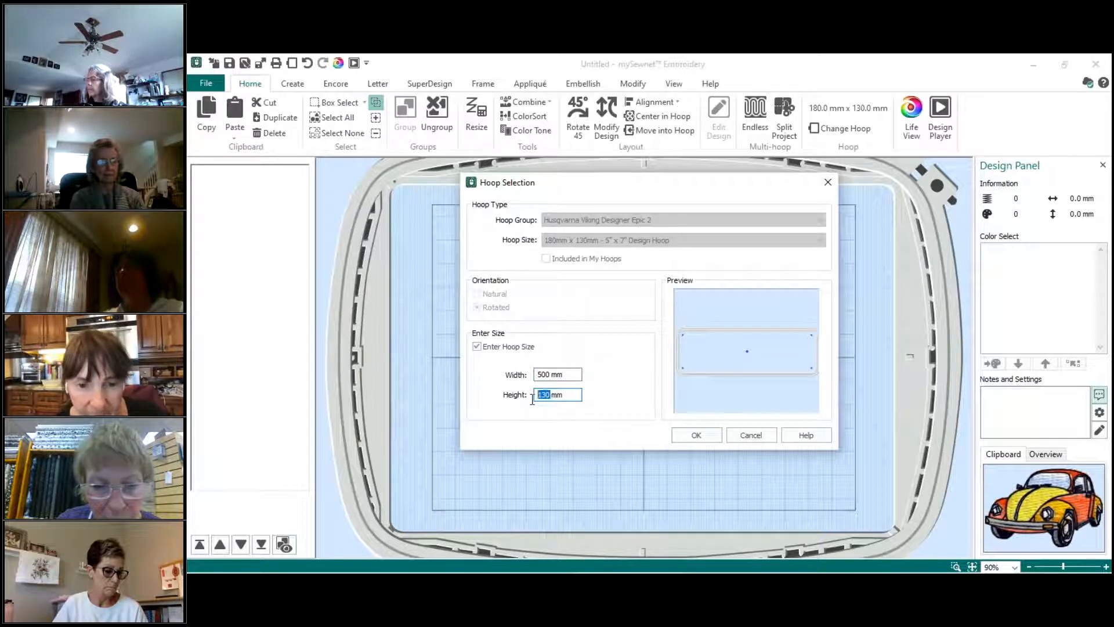
pyautogui.write('200')
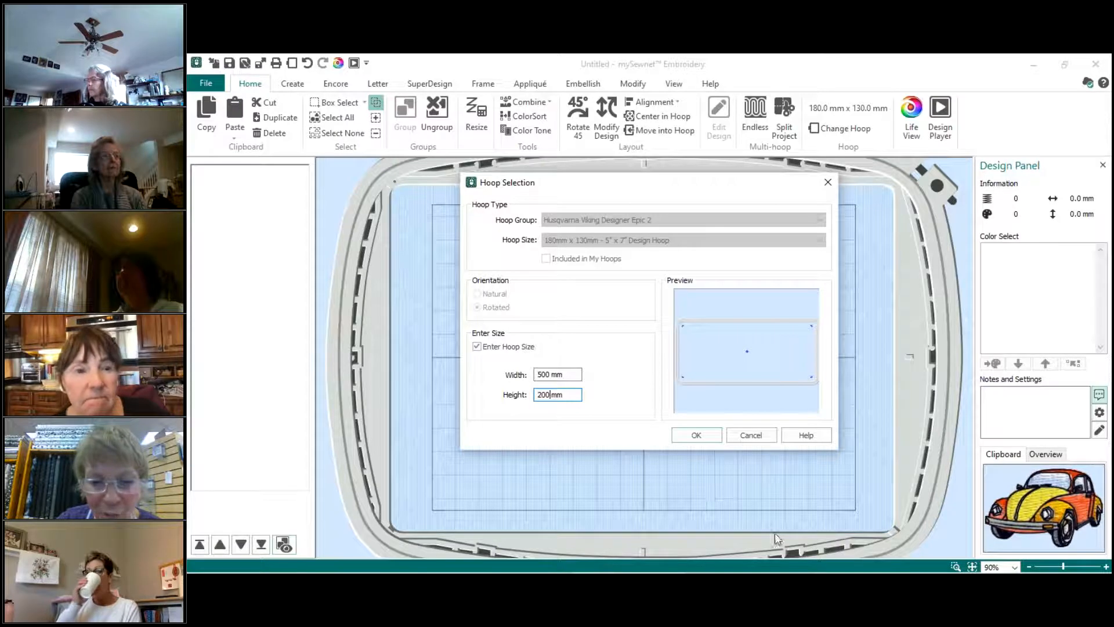
pyautogui.click(700, 439)
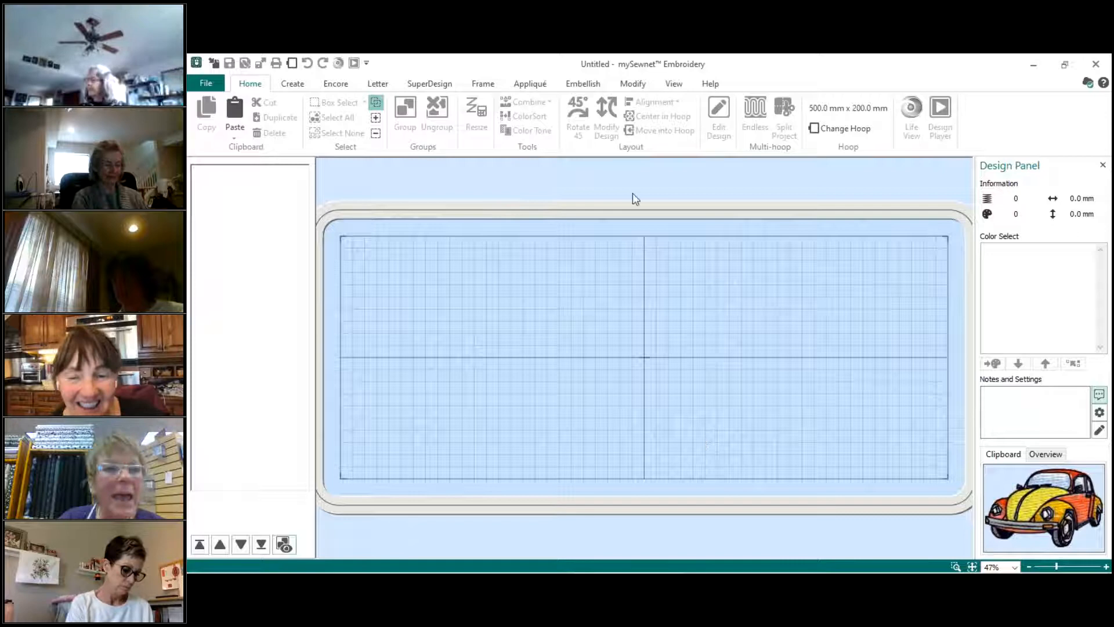
# - Choose the appliqué lettering font Athletic Outline Patch UC 35-70mm
pyautogui.click(378, 85)
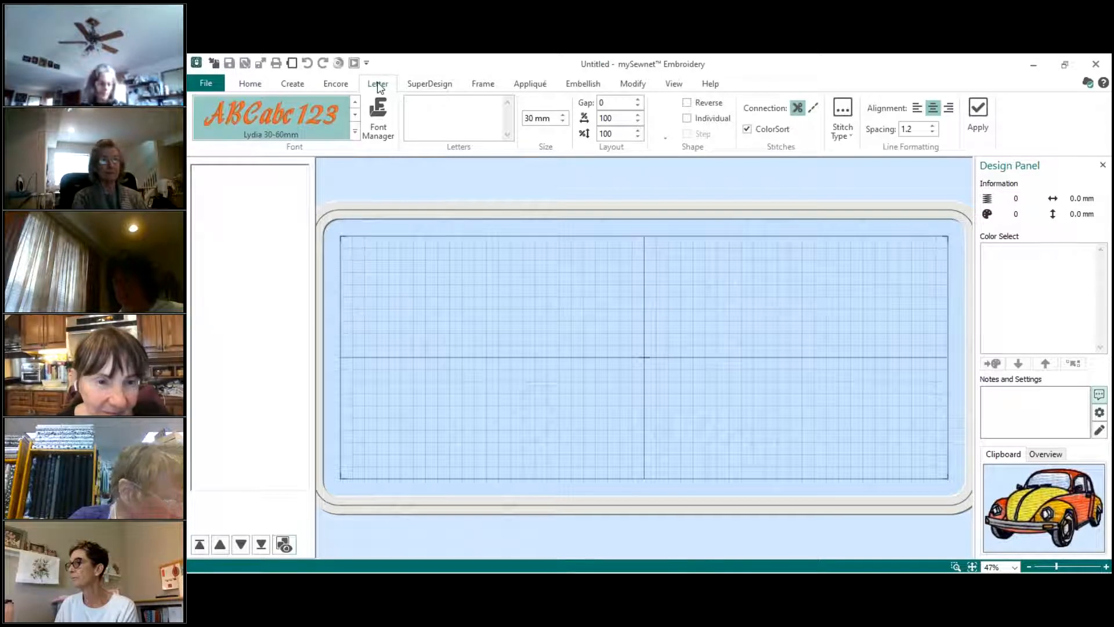
pyautogui.click(355, 135)
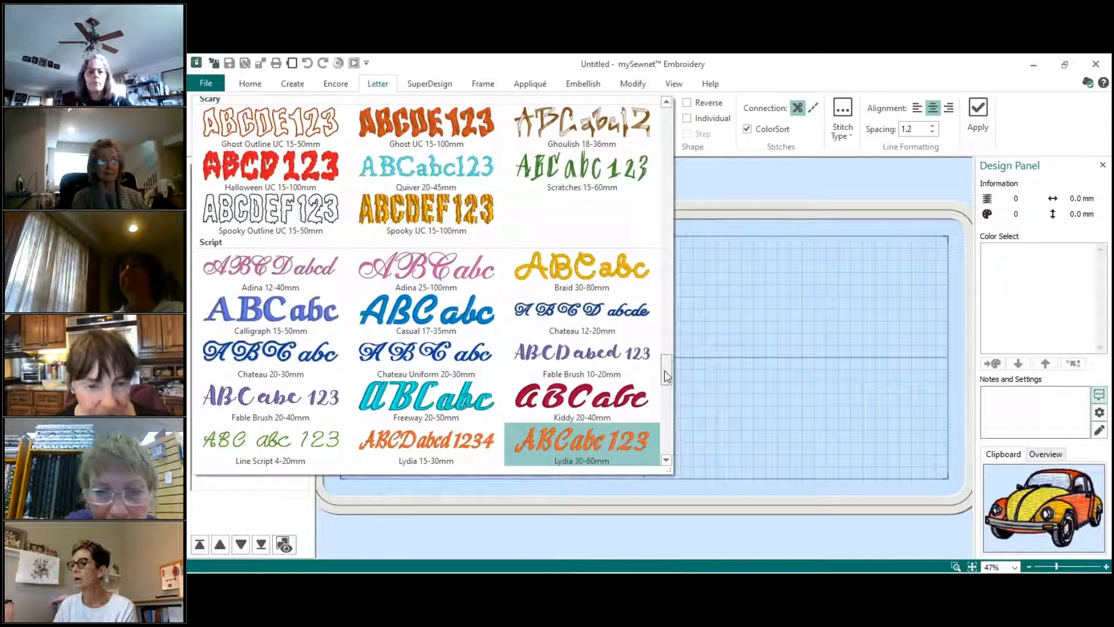
pyautogui.moveTo(663, 368); pyautogui.dragTo(678, 79)
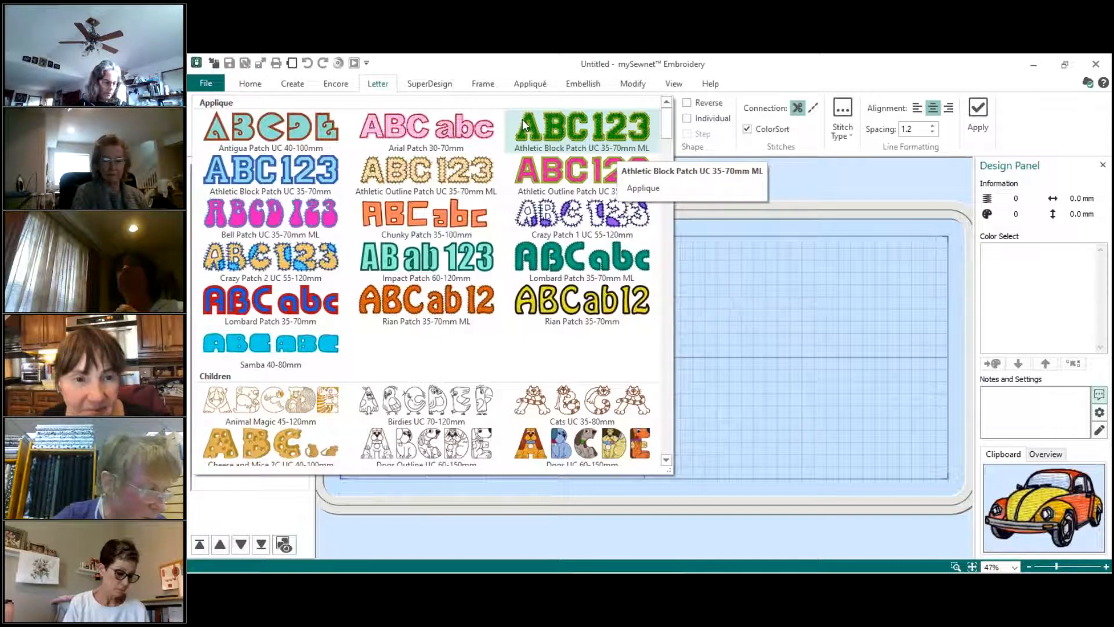
pyautogui.click(528, 173)
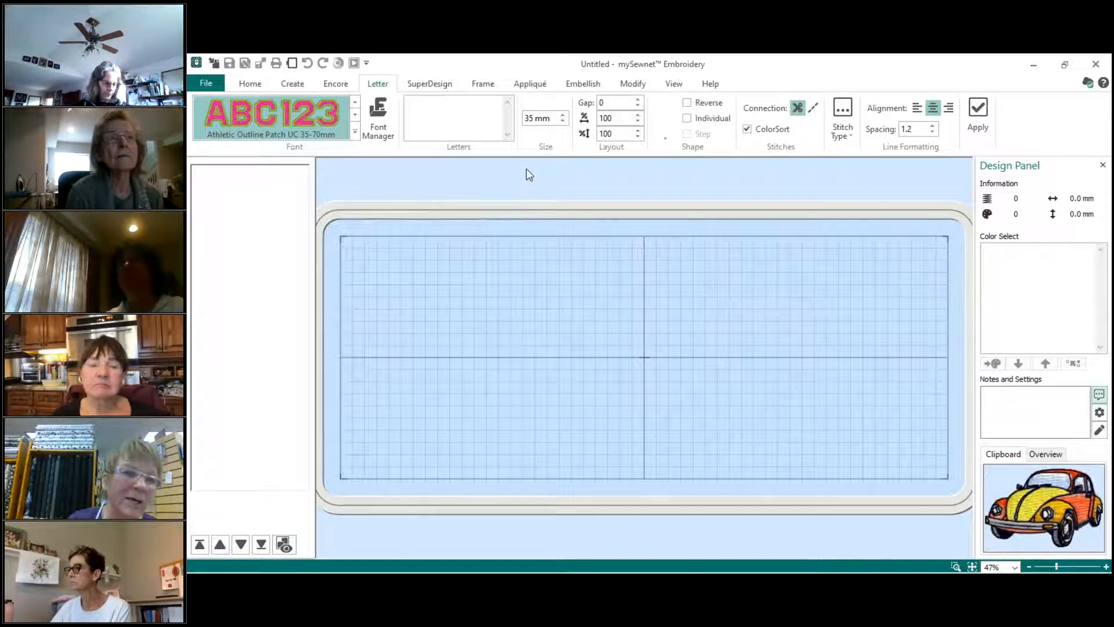
# - Create the lettering "university" at a size of 55 mm and place it in the hoop
pyautogui.click(408, 105)
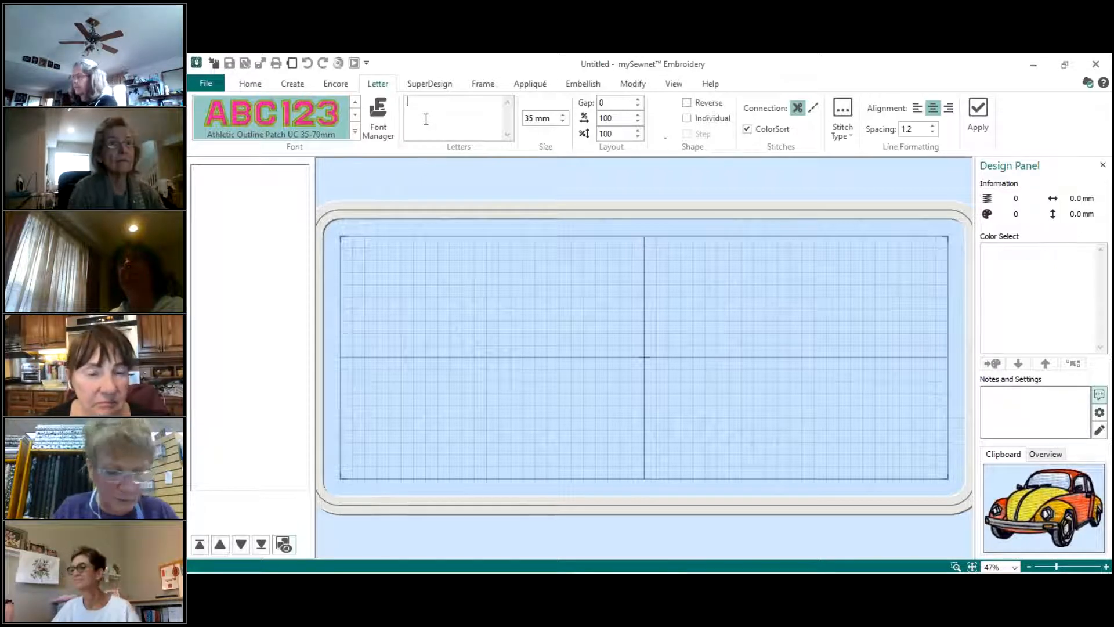
pyautogui.write('uni')
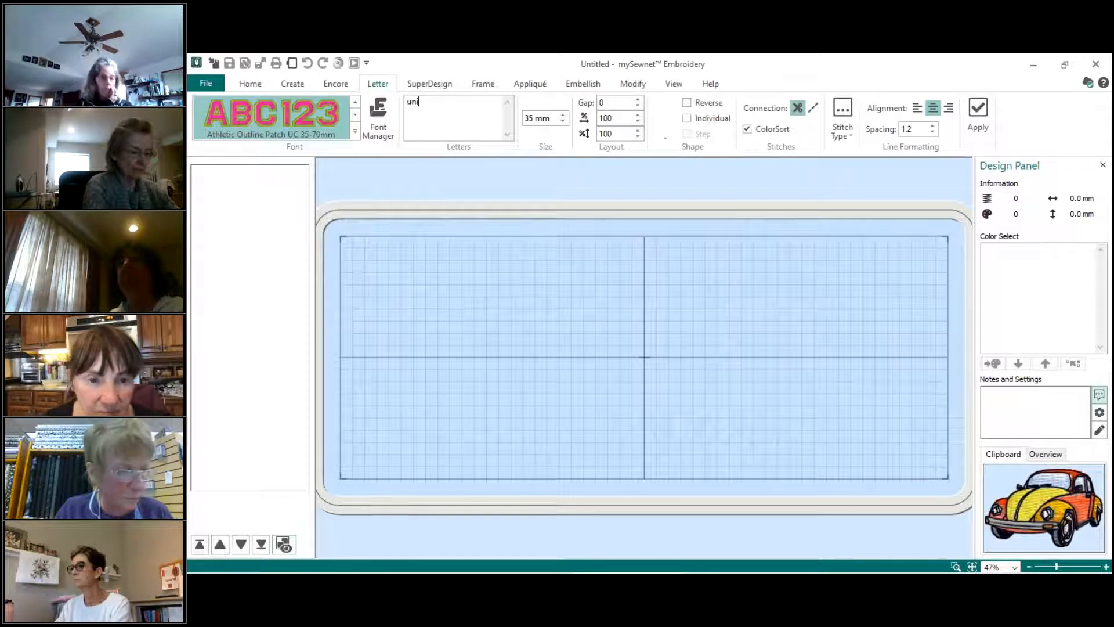
pyautogui.write('v')
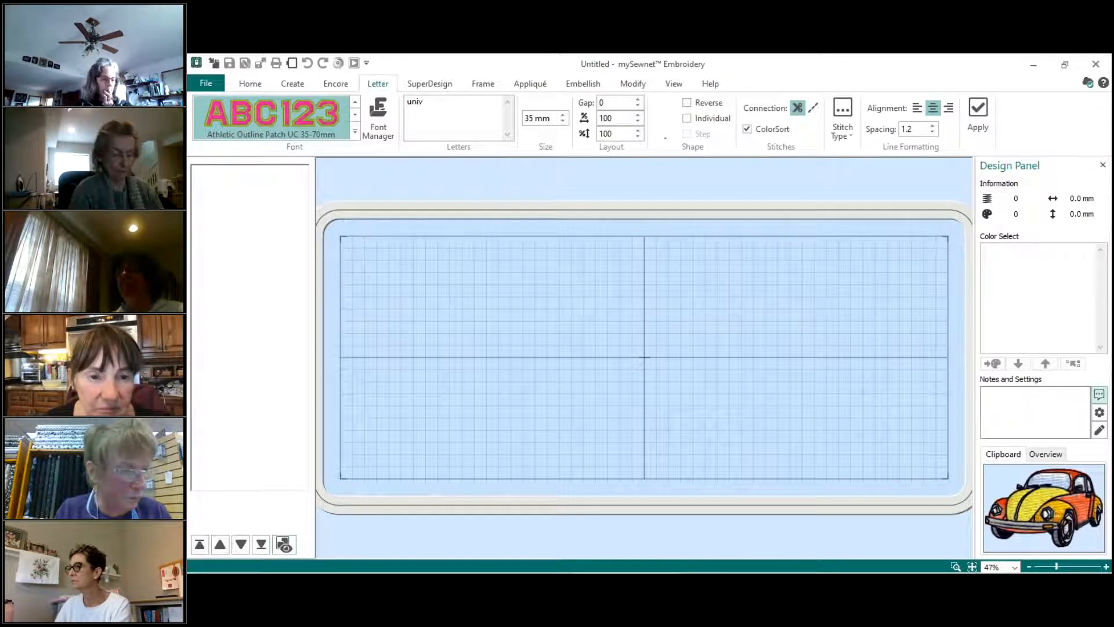
pyautogui.write('ersi')
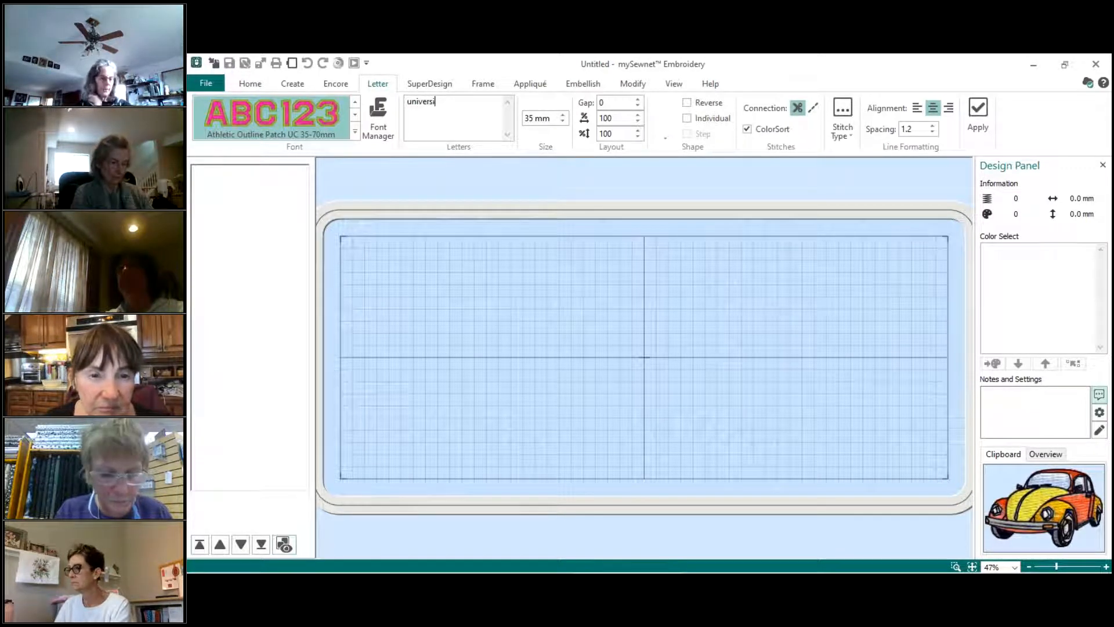
pyautogui.write('ty')
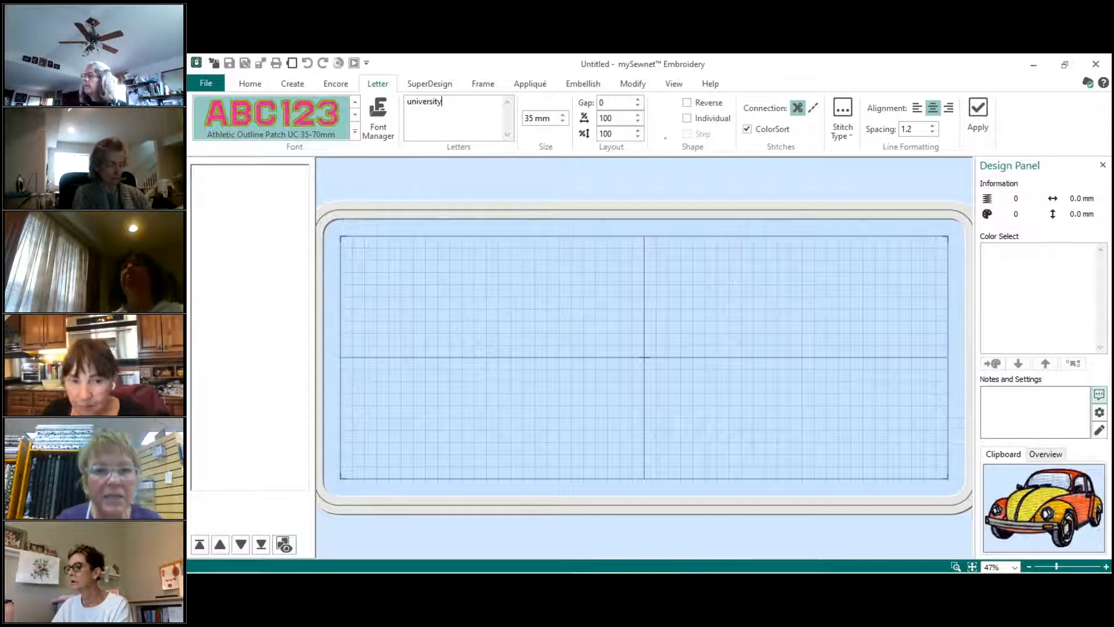
pyautogui.click(534, 116)
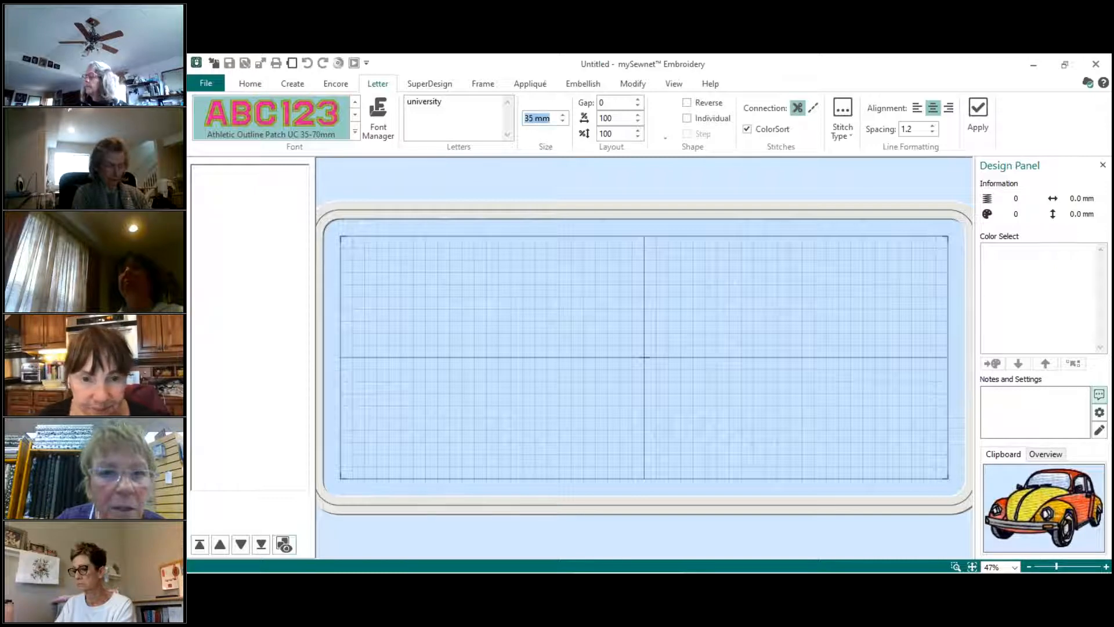
pyautogui.write('55')
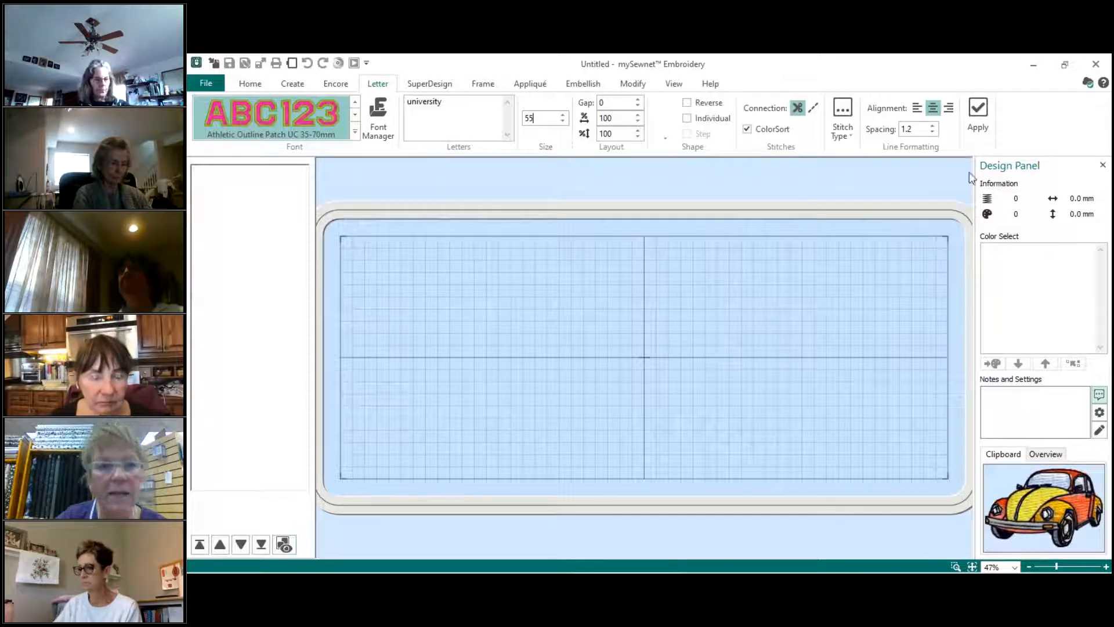
pyautogui.click(979, 111)
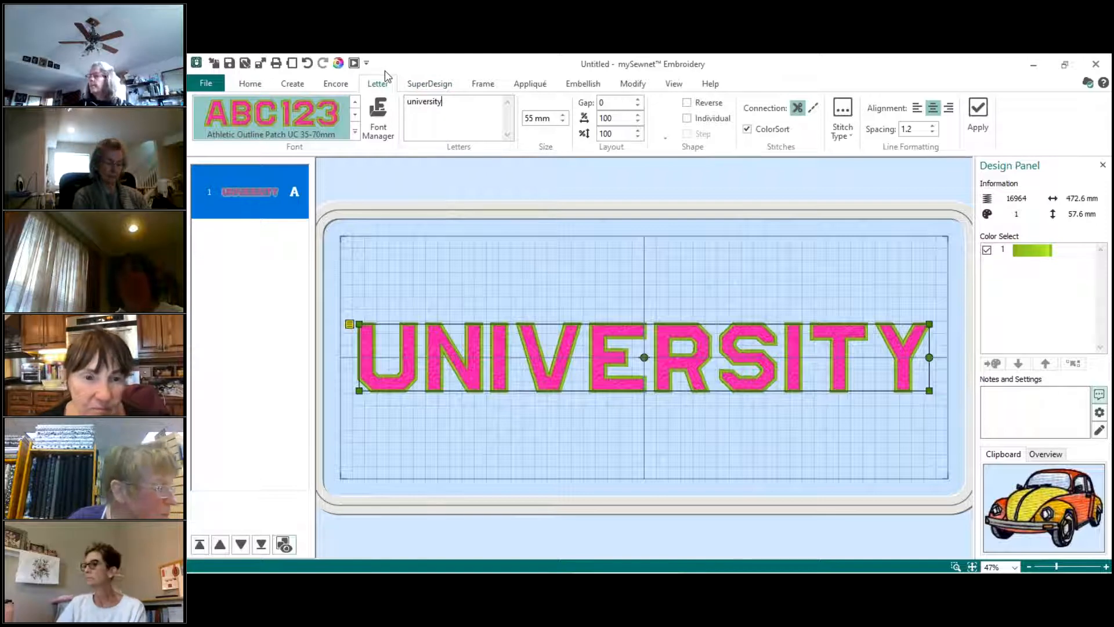
# - Start splitting the UNIVERSITY lettering with Split Project, using the 360mm x 200mm - Universal Large Hoop 4 in rotated orientation
pyautogui.click(250, 84)
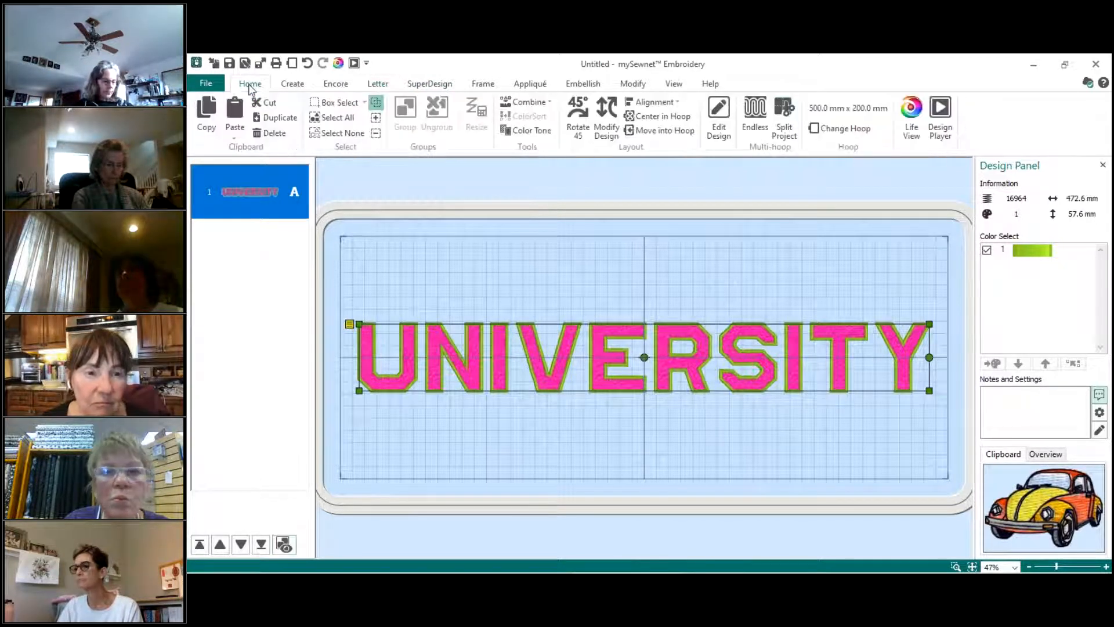
pyautogui.click(783, 111)
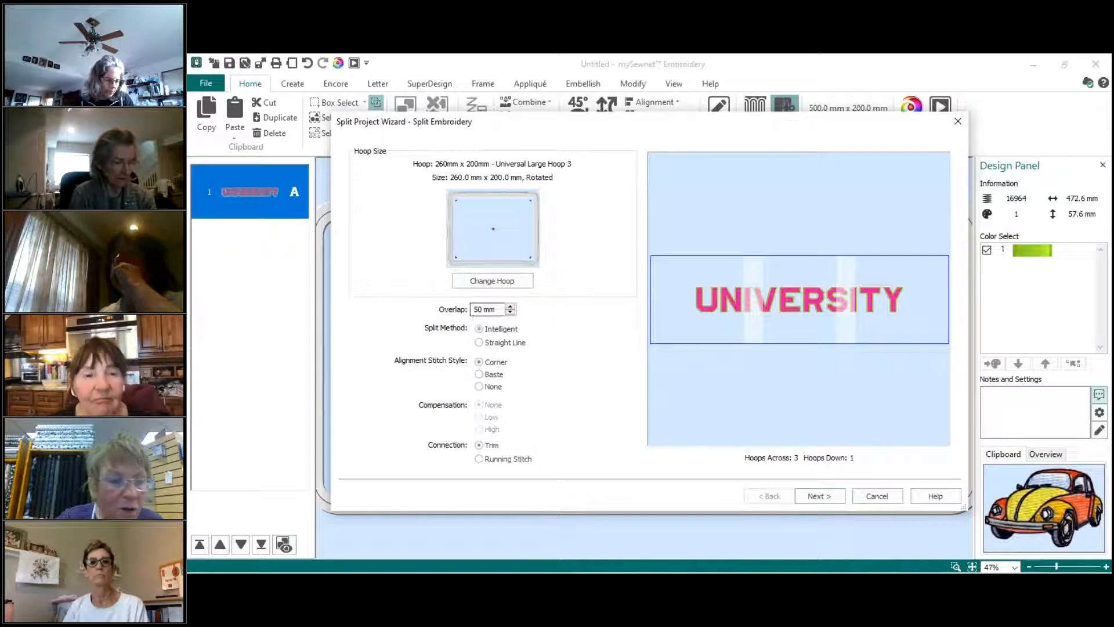
pyautogui.moveTo(477, 304)
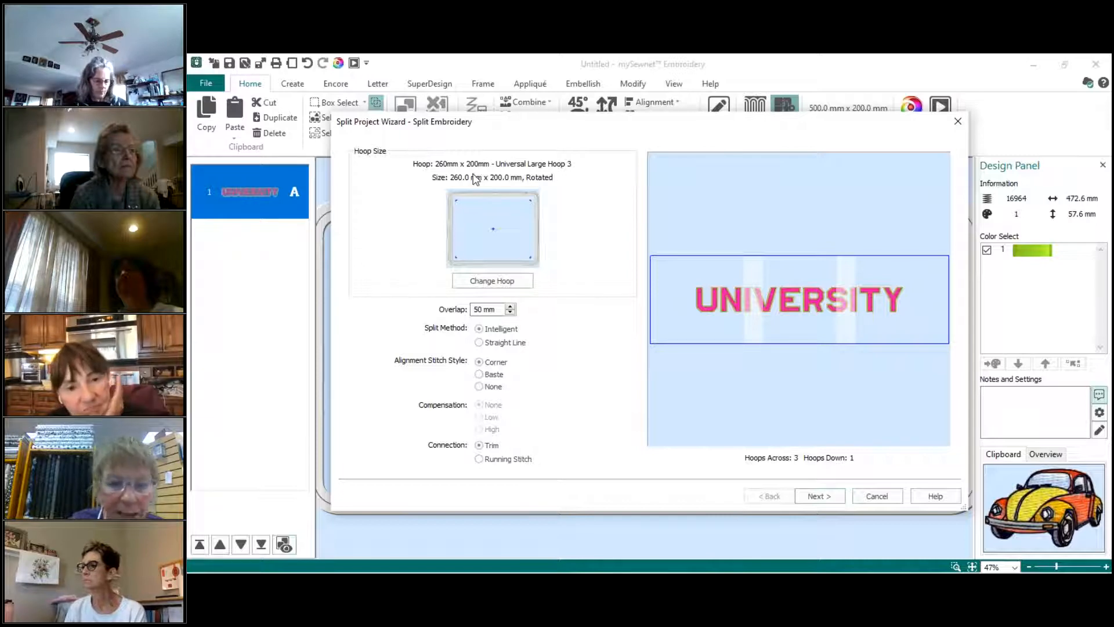
pyautogui.click(493, 284)
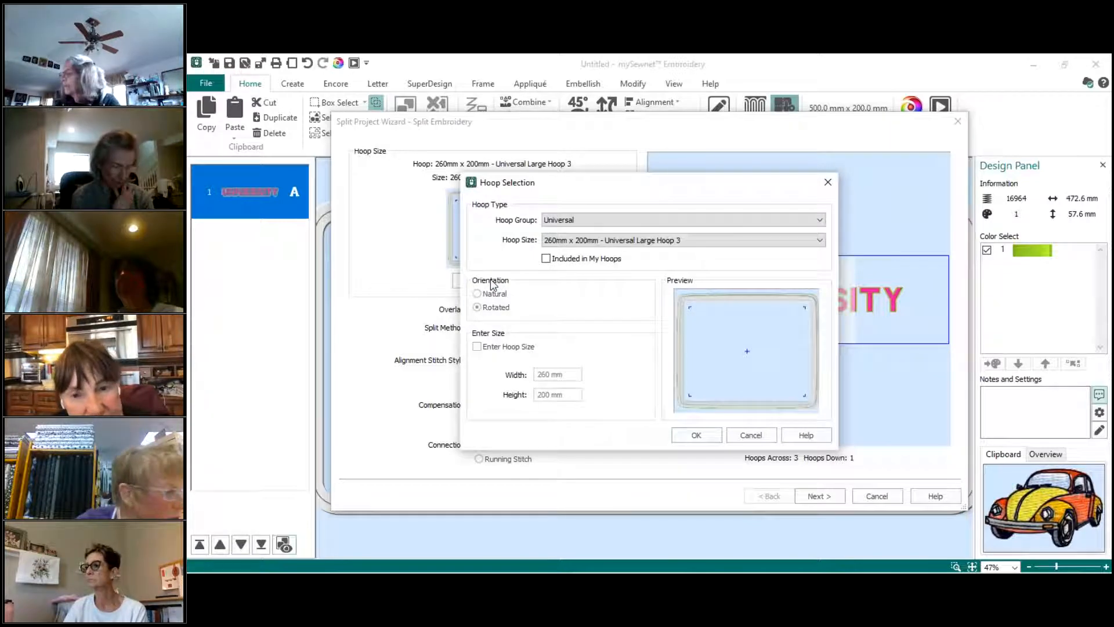
pyautogui.click(821, 242)
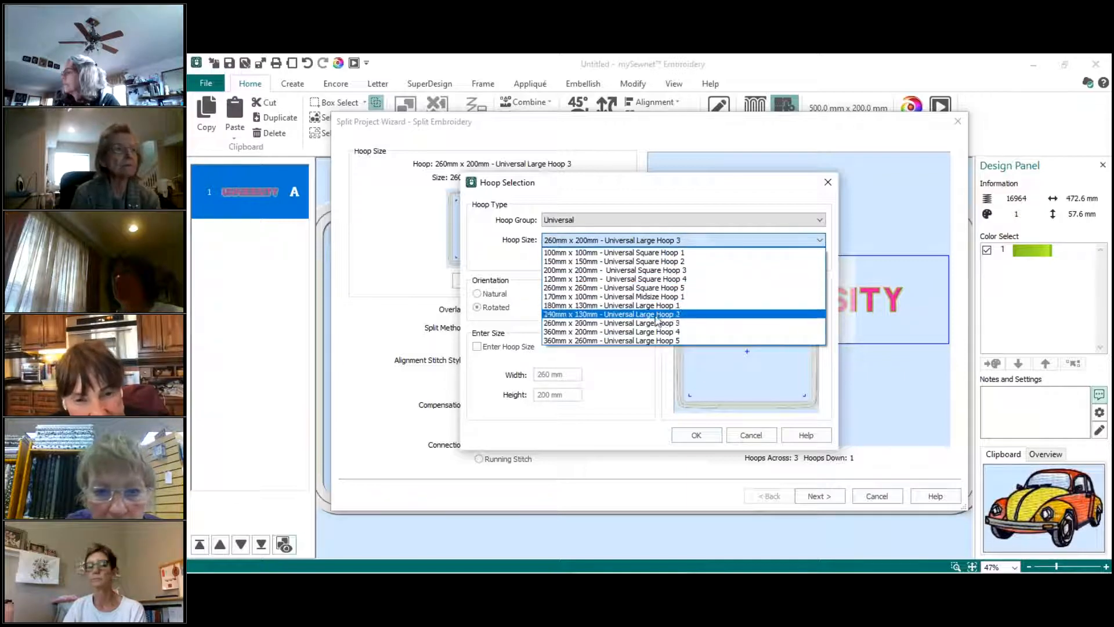
pyautogui.click(610, 333)
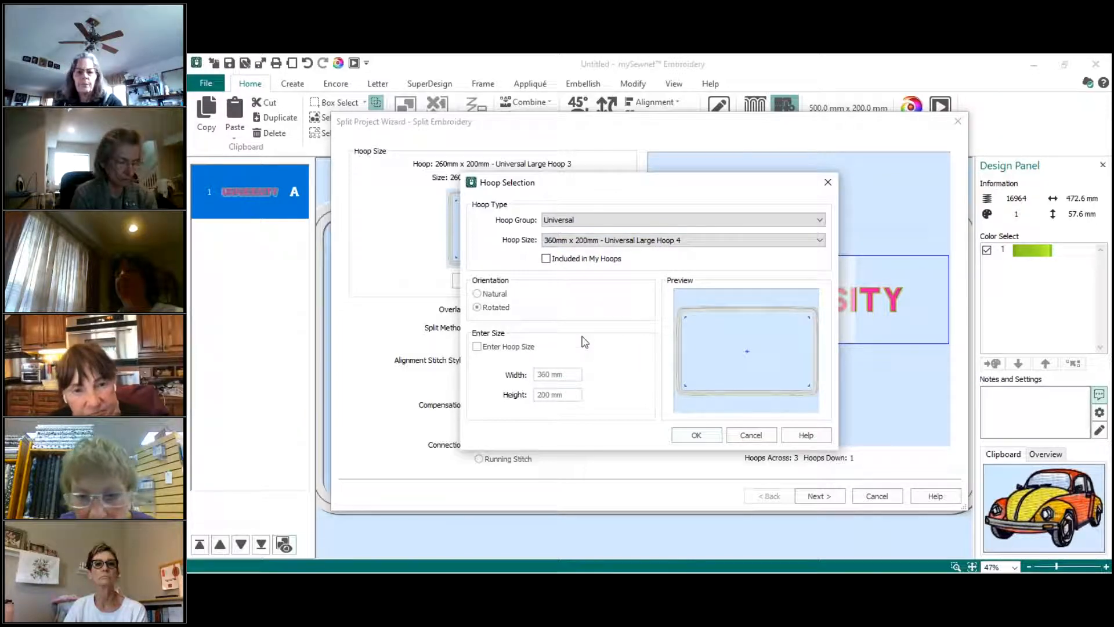
pyautogui.click(697, 434)
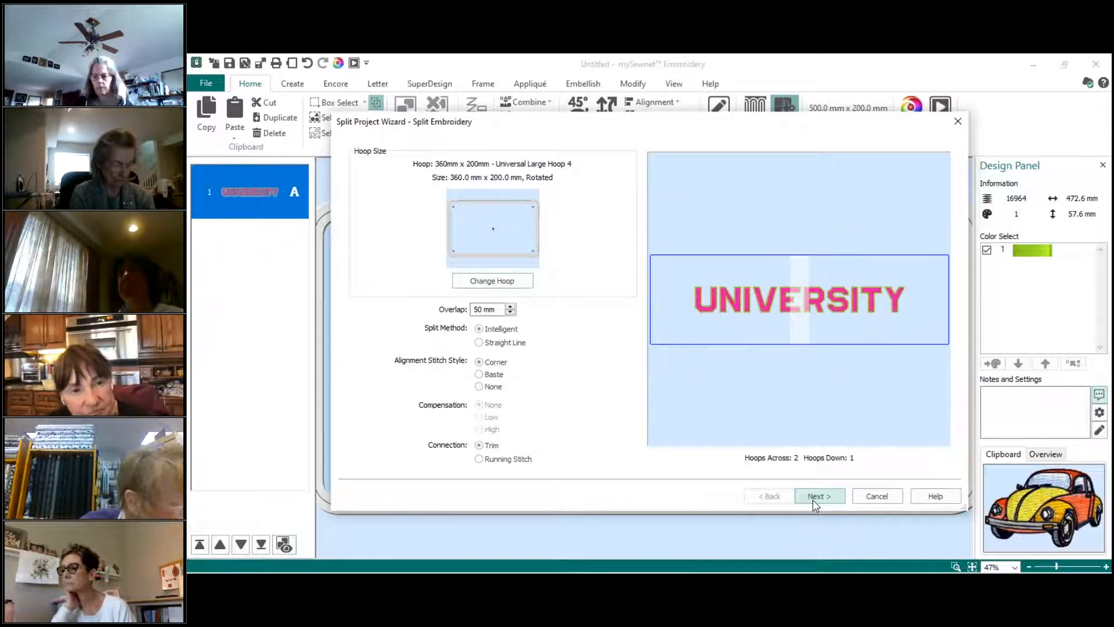
# - Preview both split sections of the lettering, viewing the last section and returning to the first
pyautogui.click(815, 497)
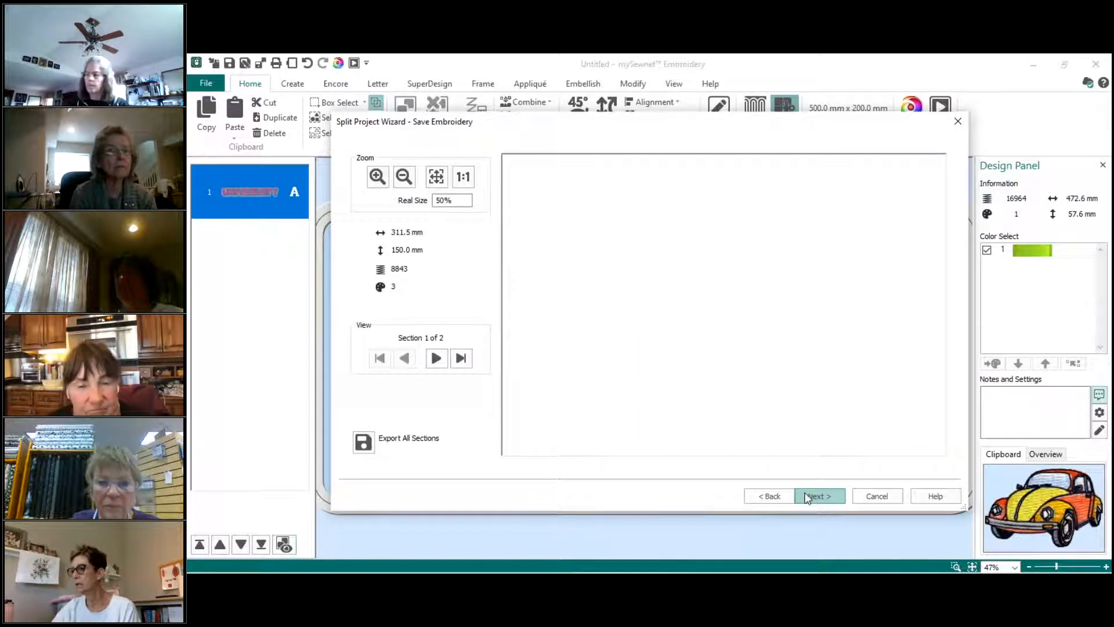
pyautogui.click(462, 359)
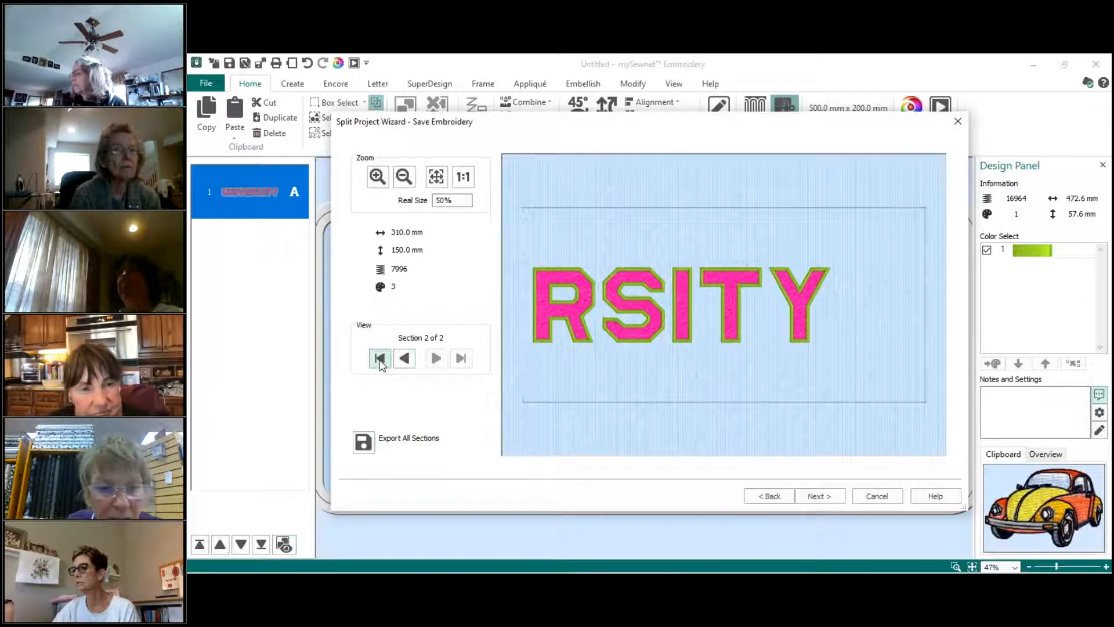
pyautogui.click(381, 358)
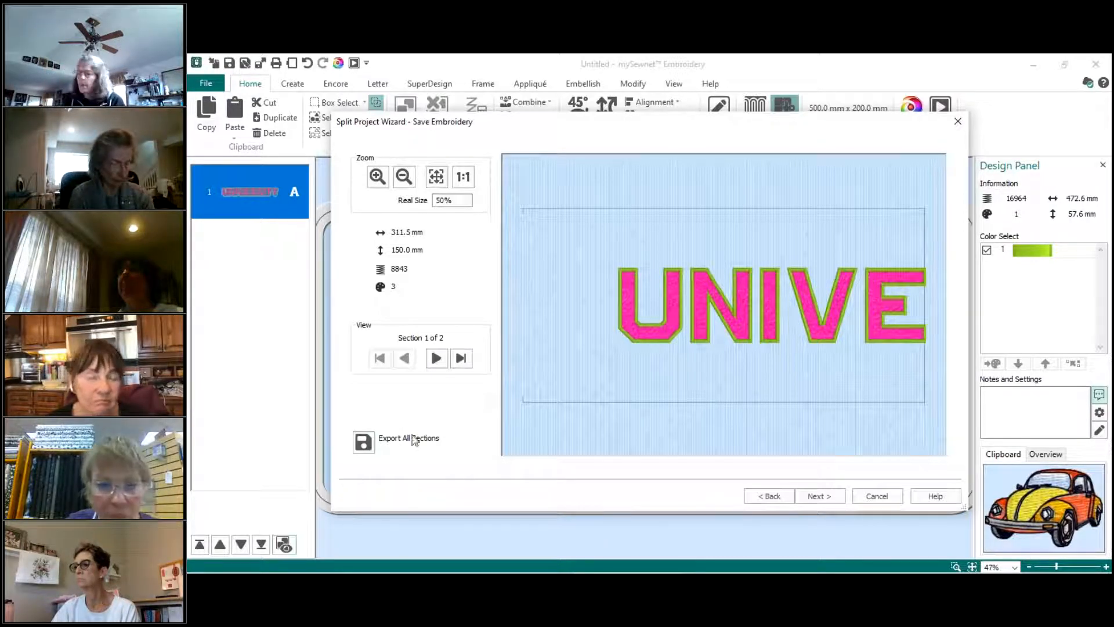
# - Go back to the split settings and change the hoop to 240mm x 150mm - Universal Large Hoop 2
pyautogui.click(772, 497)
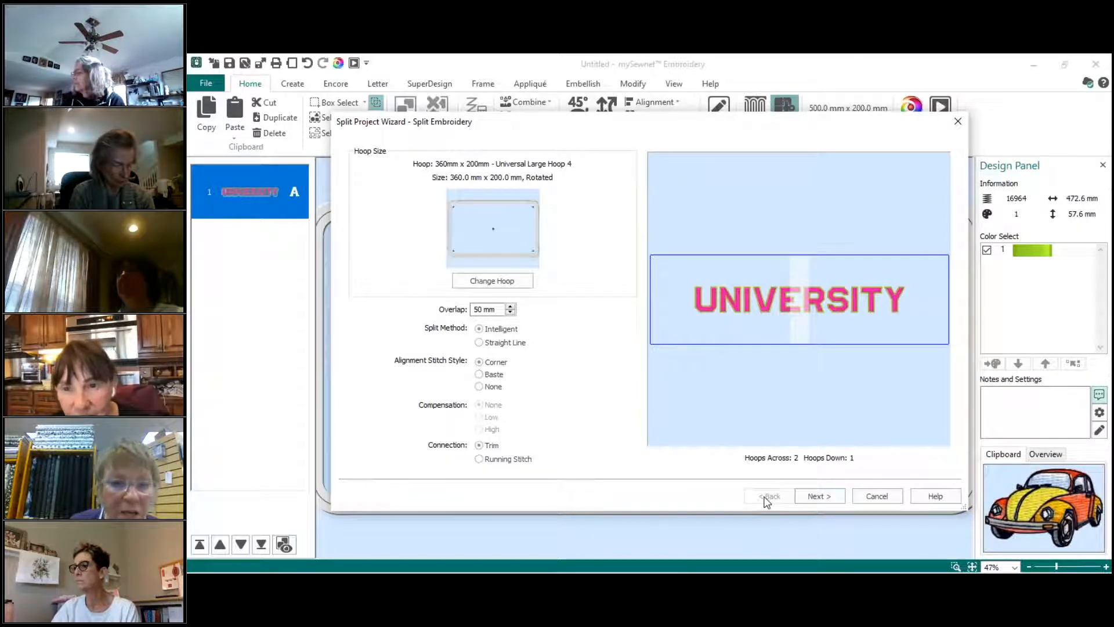
pyautogui.click(512, 282)
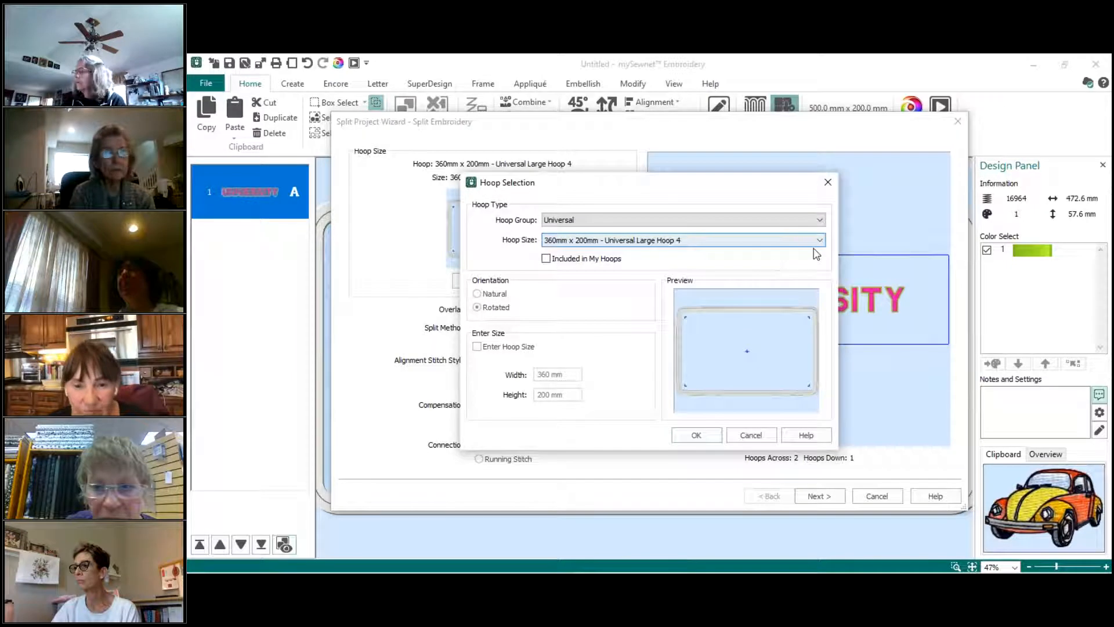
pyautogui.click(823, 242)
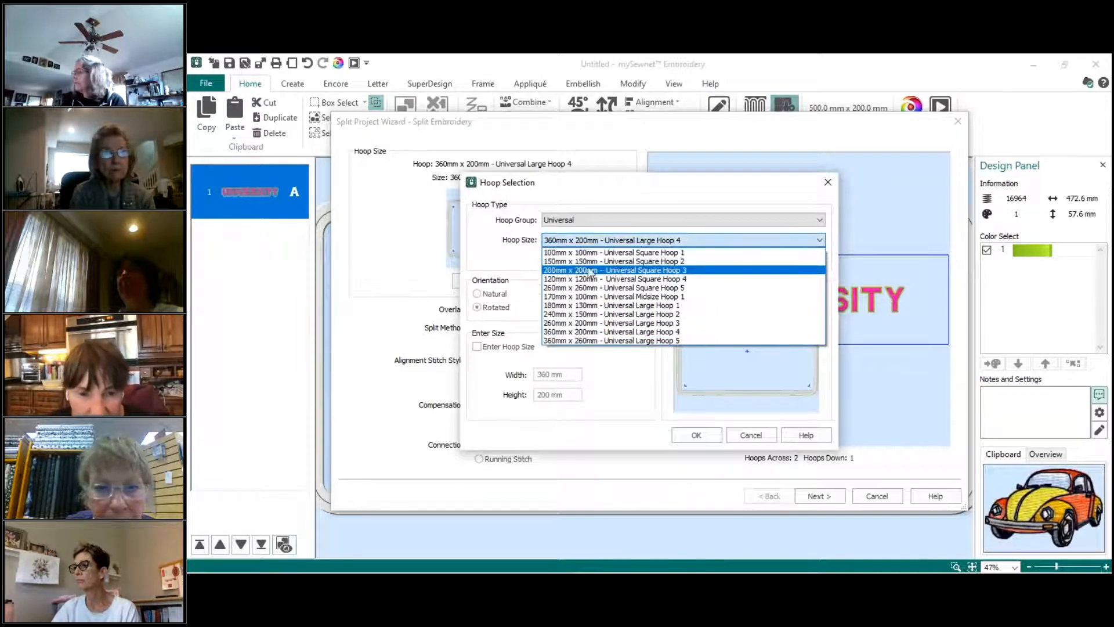
pyautogui.click(565, 315)
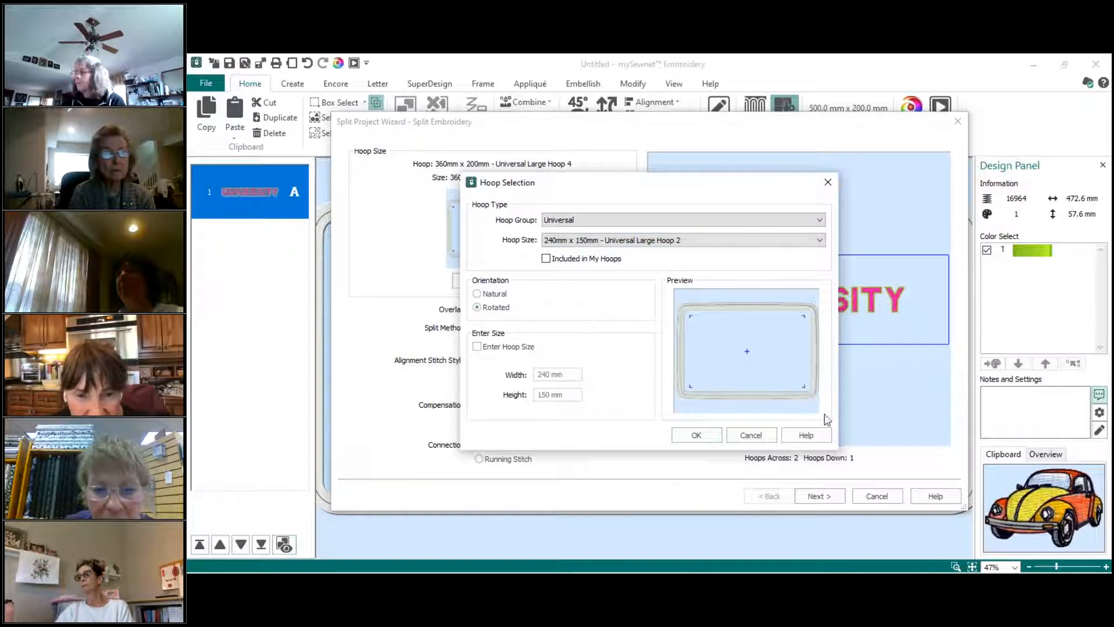
pyautogui.click(696, 436)
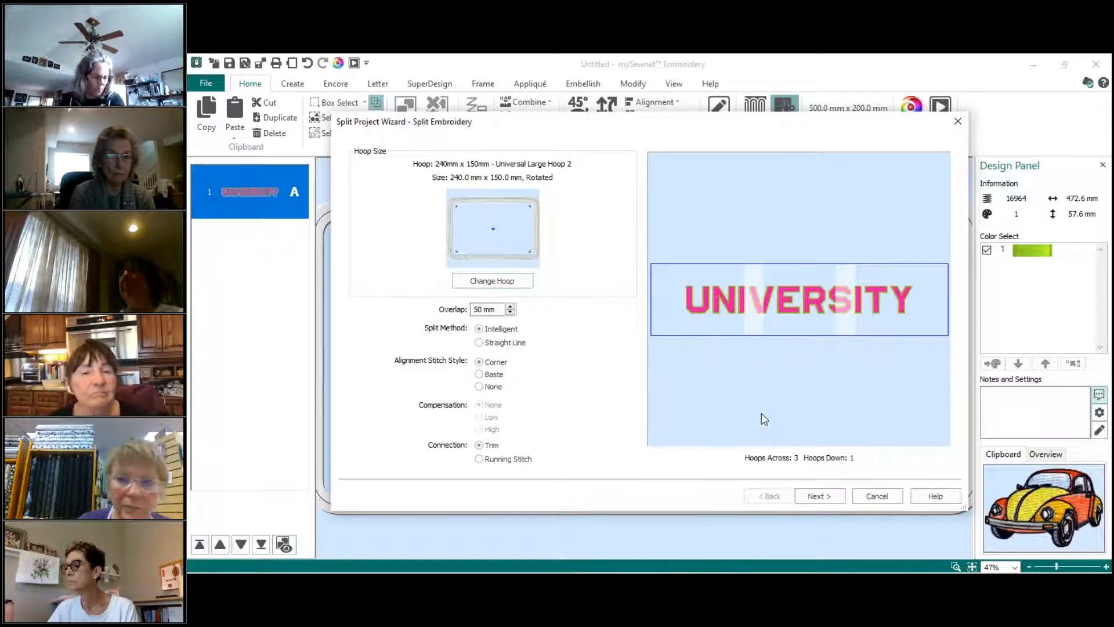
# - Try splitting the lettering with the 100mm x 100mm - Universal Square Hoop 1
pyautogui.click(493, 282)
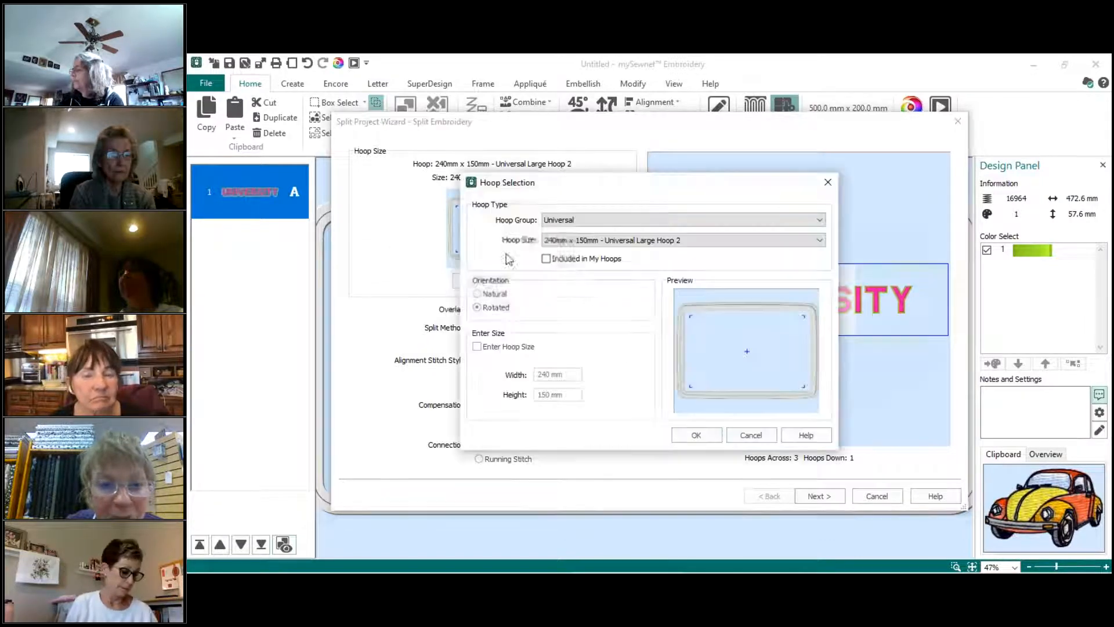
pyautogui.click(813, 240)
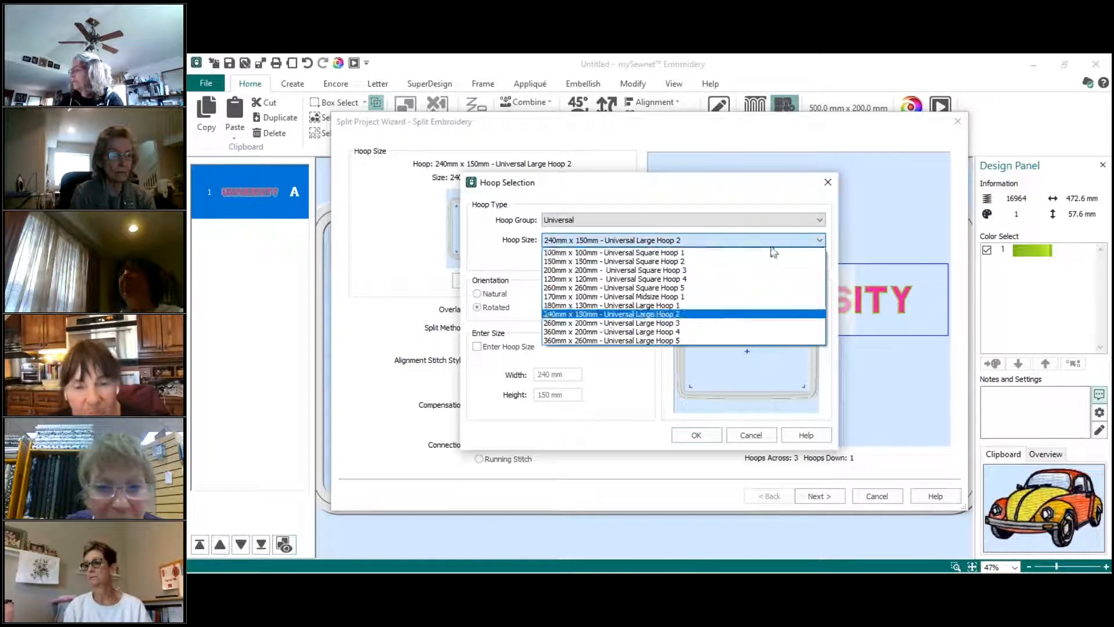
pyautogui.click(631, 254)
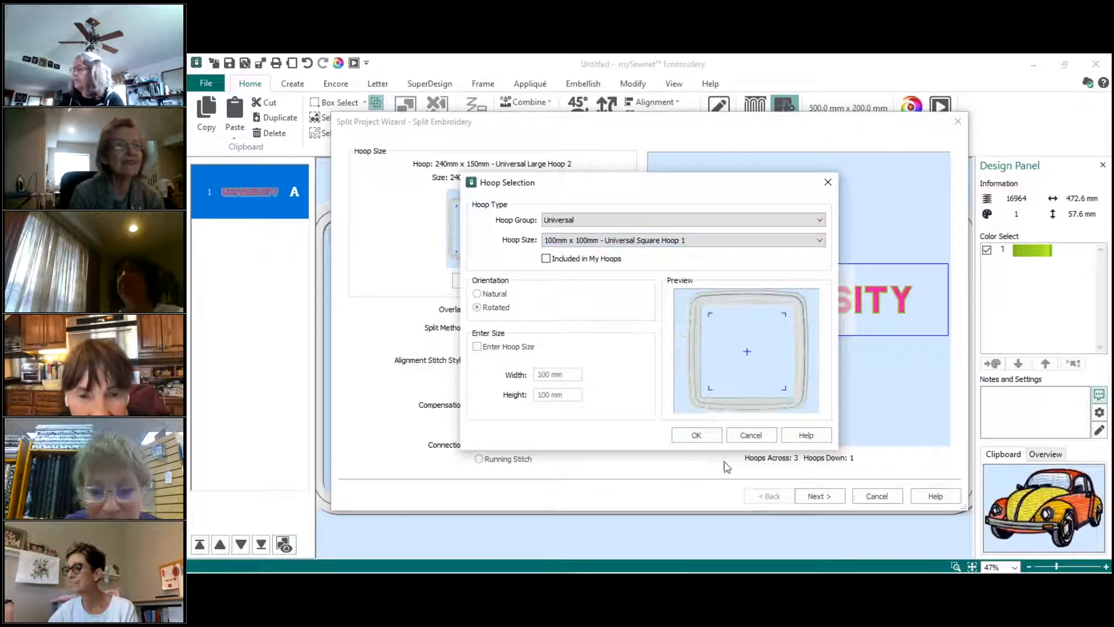
pyautogui.click(697, 436)
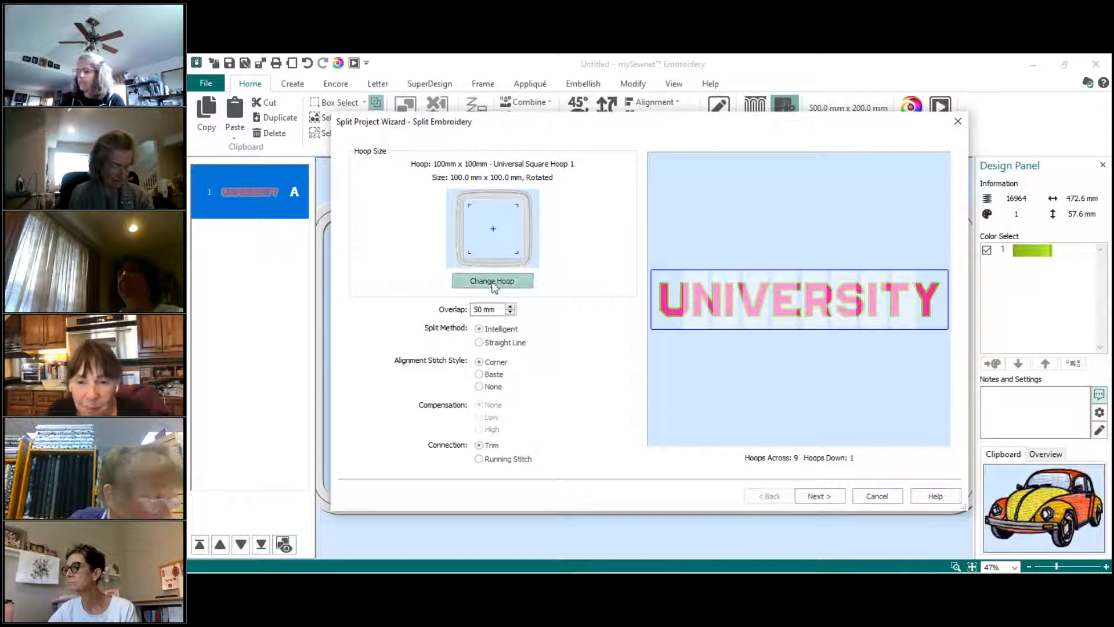
# - Switch the split hoop back to 360mm x 200mm - Universal Large Hoop 4
pyautogui.click(466, 280)
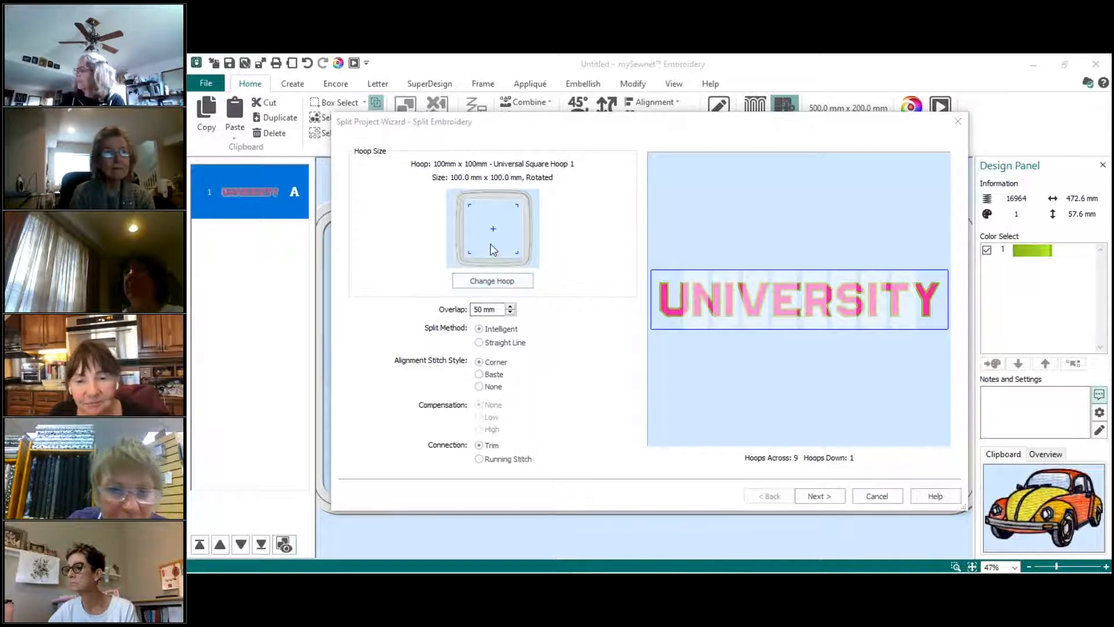
pyautogui.click(818, 242)
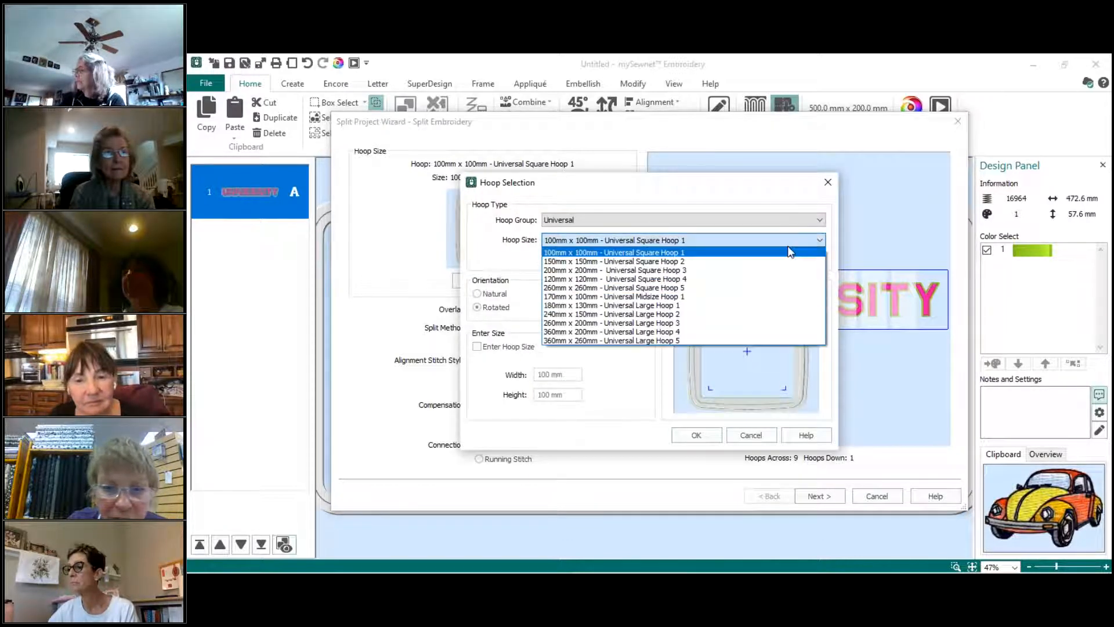
pyautogui.click(630, 332)
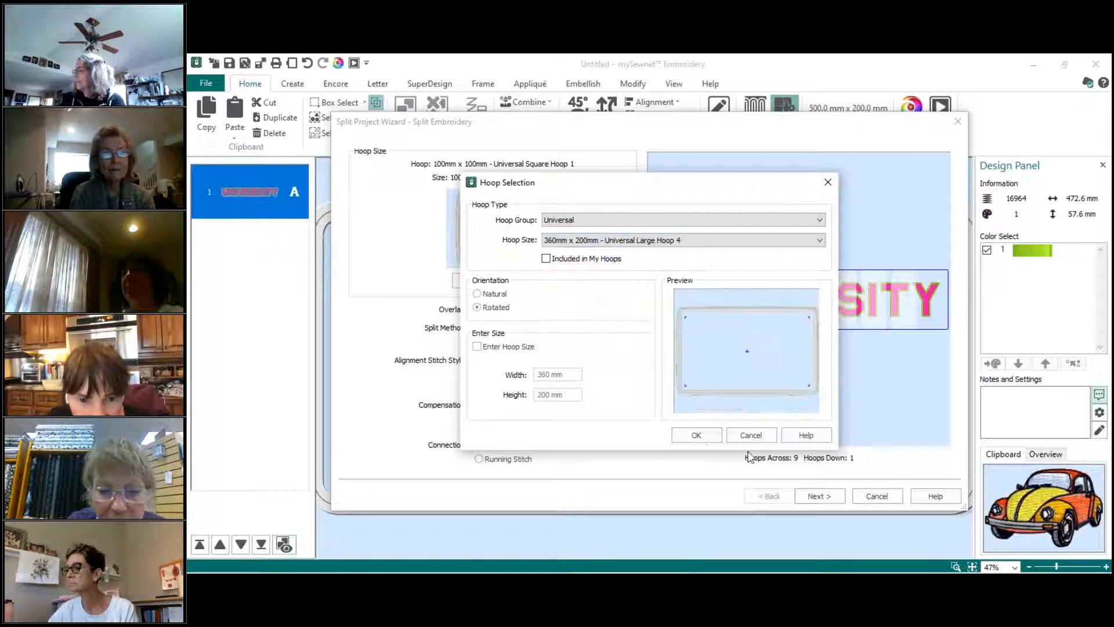
pyautogui.click(696, 436)
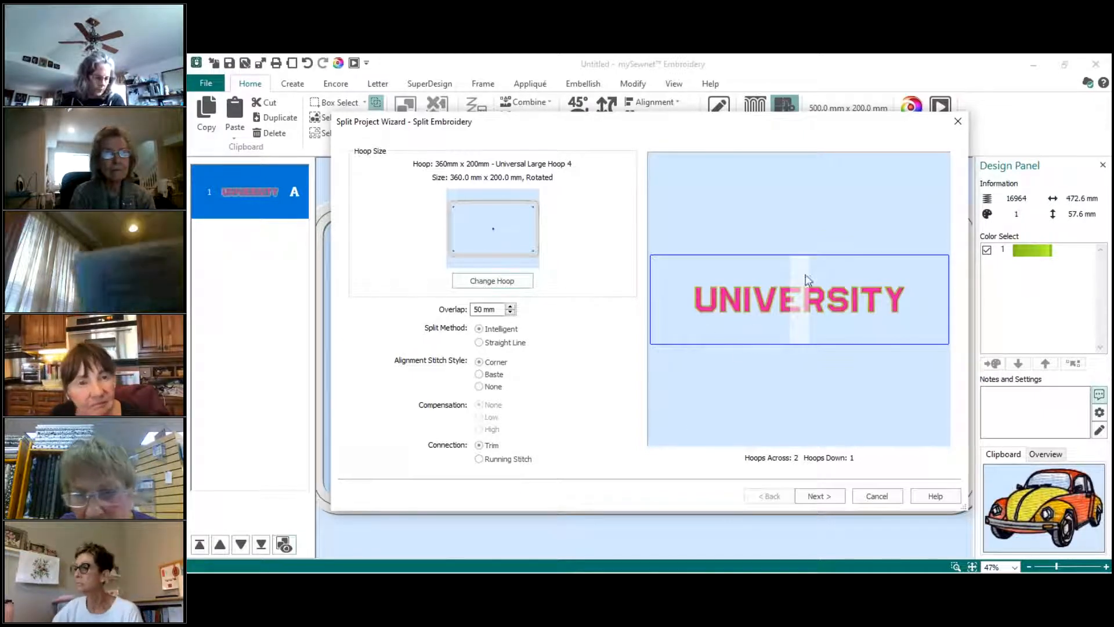
# - Complete the Split Project wizard without exporting the sections or printing the overview, template or worksheets
pyautogui.click(823, 497)
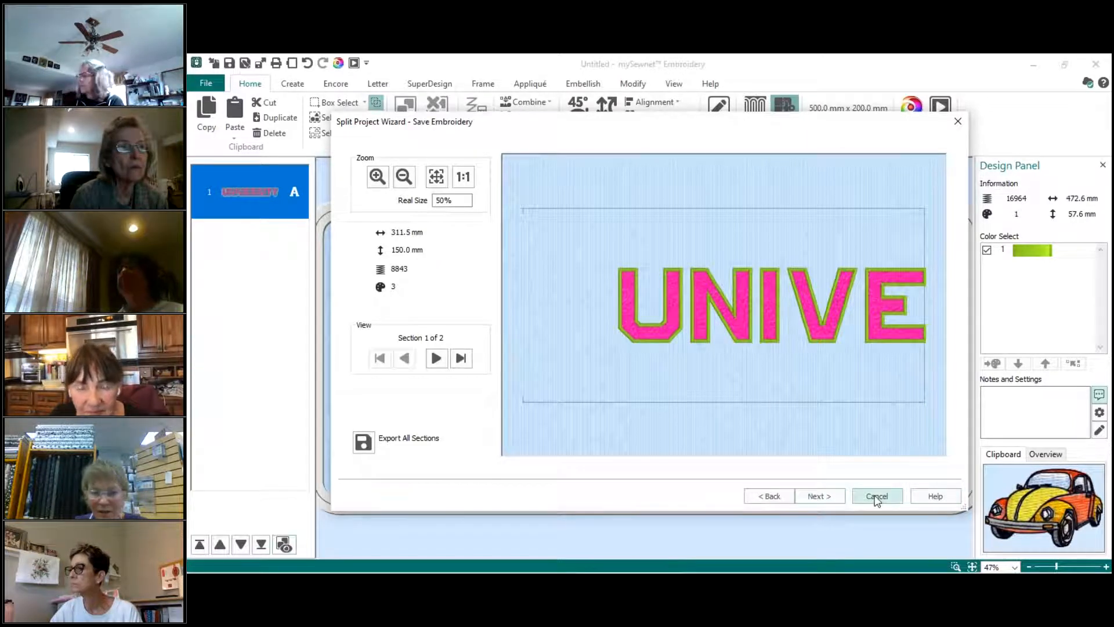
pyautogui.click(825, 498)
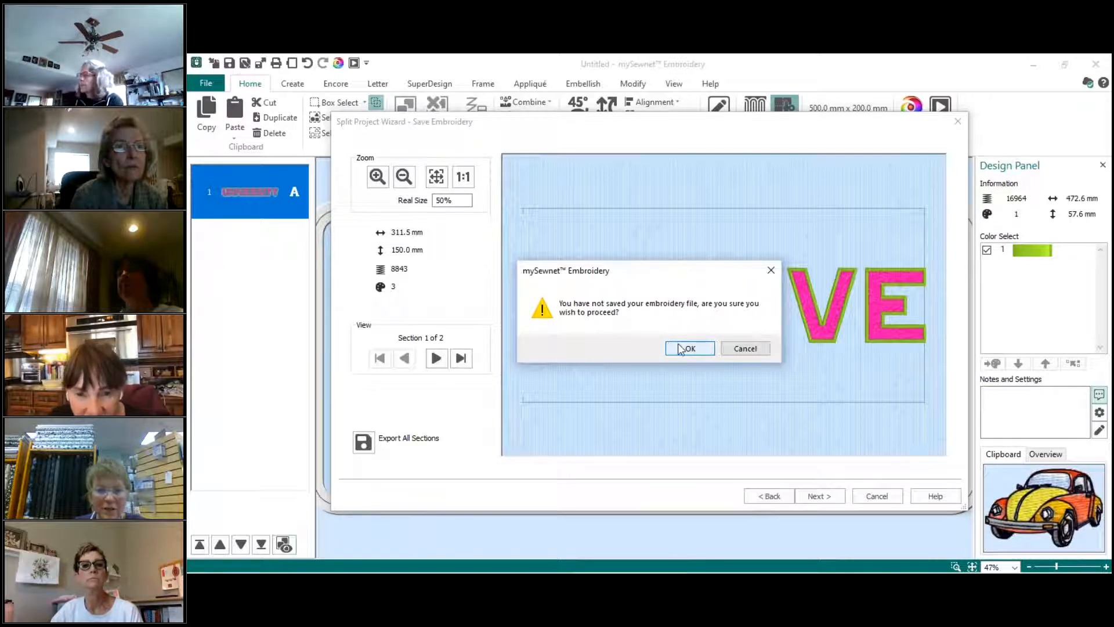
pyautogui.click(684, 349)
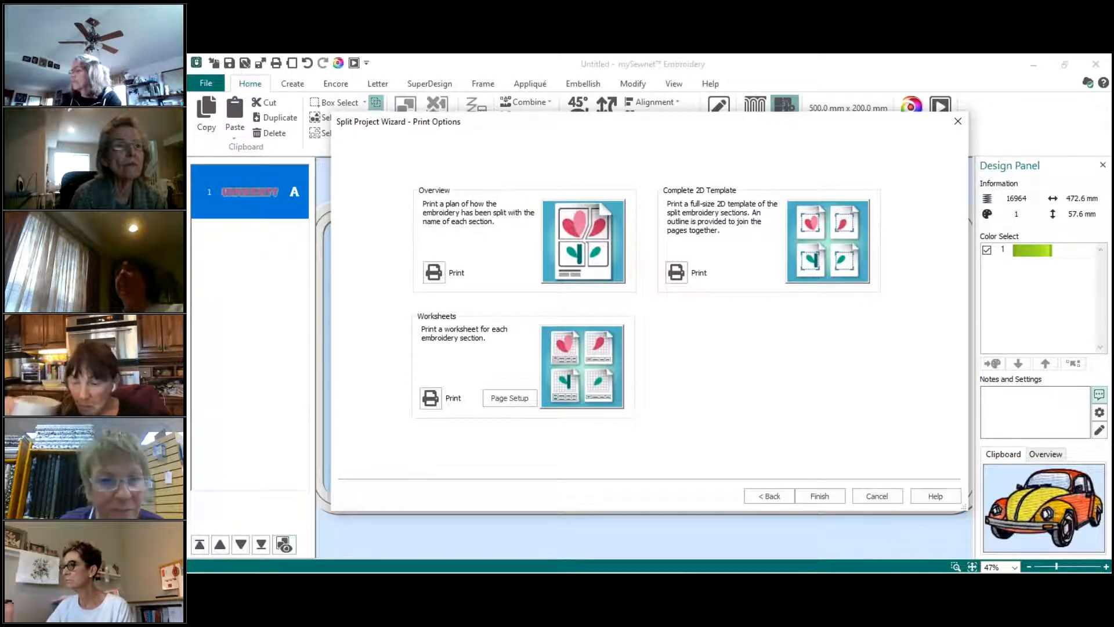
pyautogui.click(818, 497)
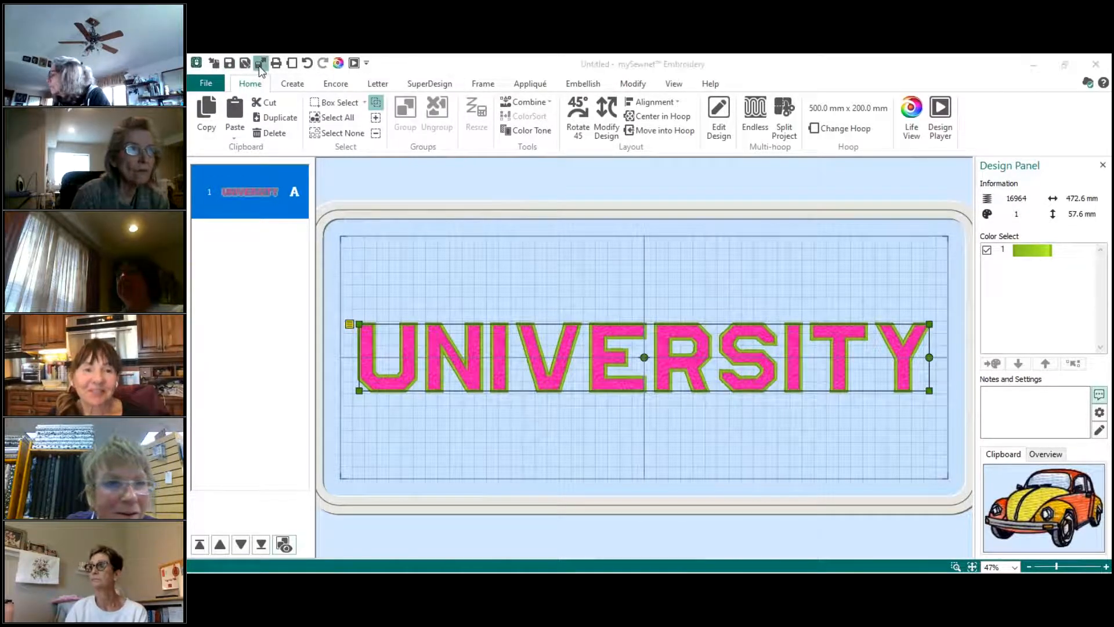
# - Export the whole lettering design as a Husqvarna Viking / Pfaff .vp3 file named "university" in the SP Bunny quilting folder
pyautogui.click(259, 68)
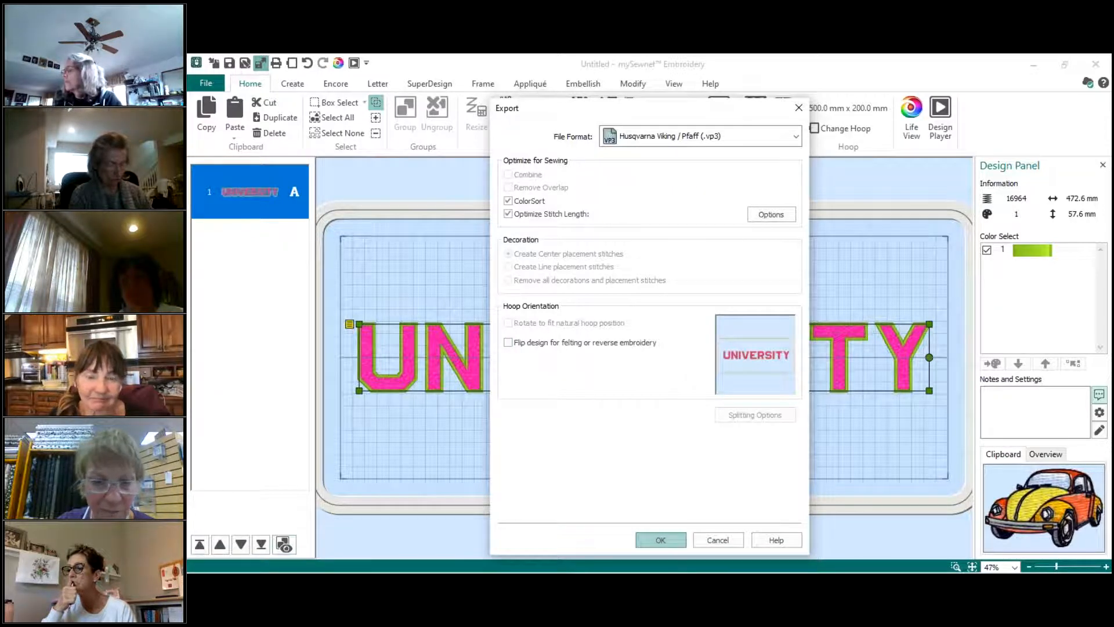
pyautogui.click(660, 540)
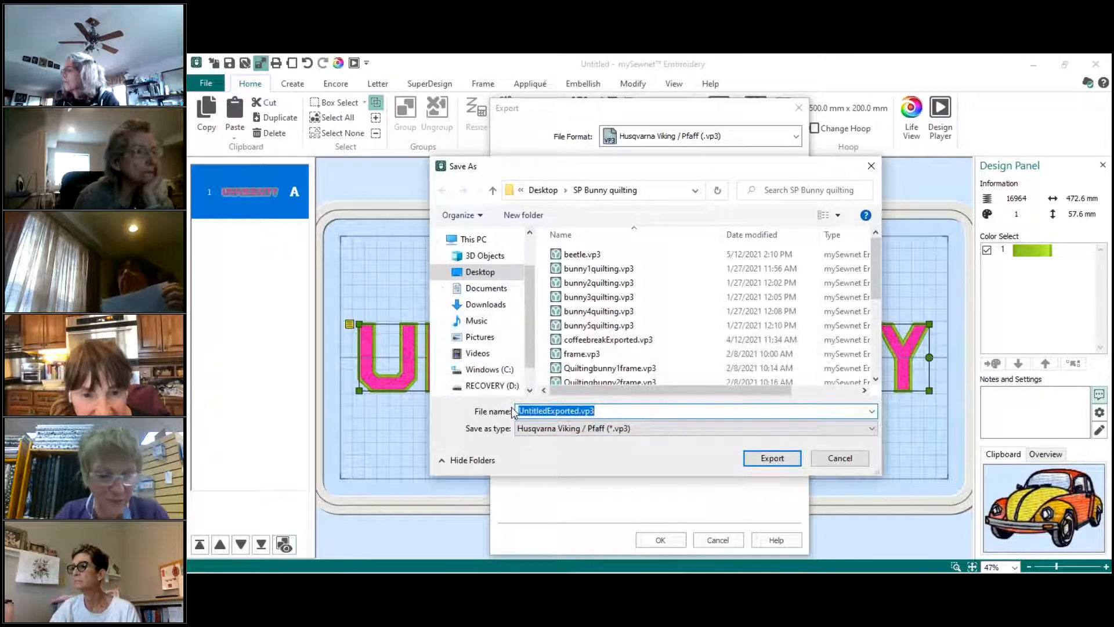
pyautogui.write('university')
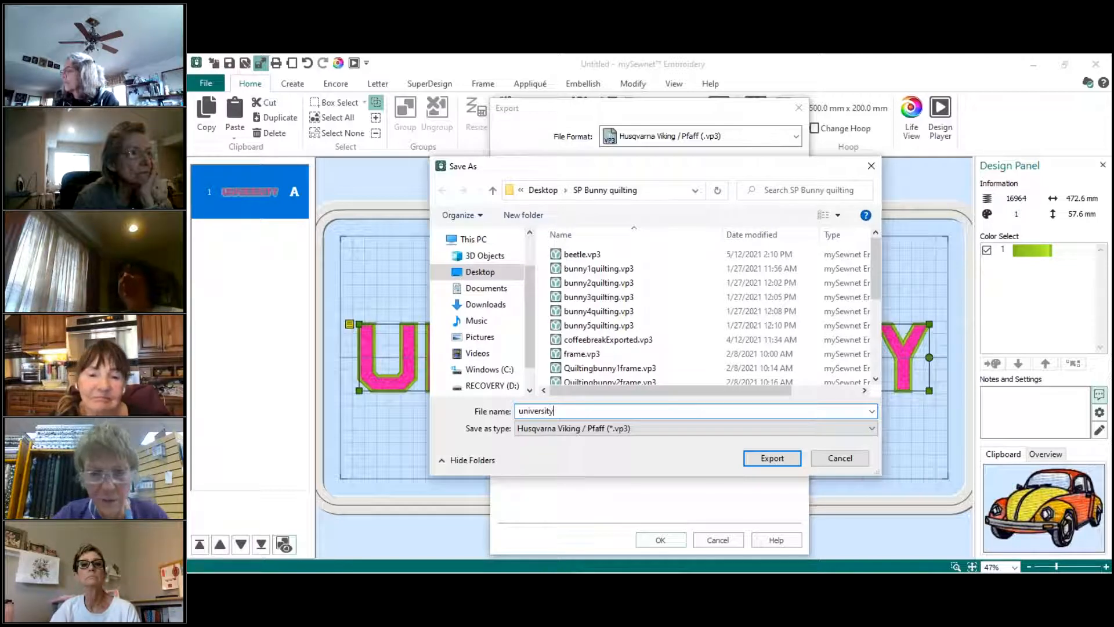
pyautogui.click(762, 458)
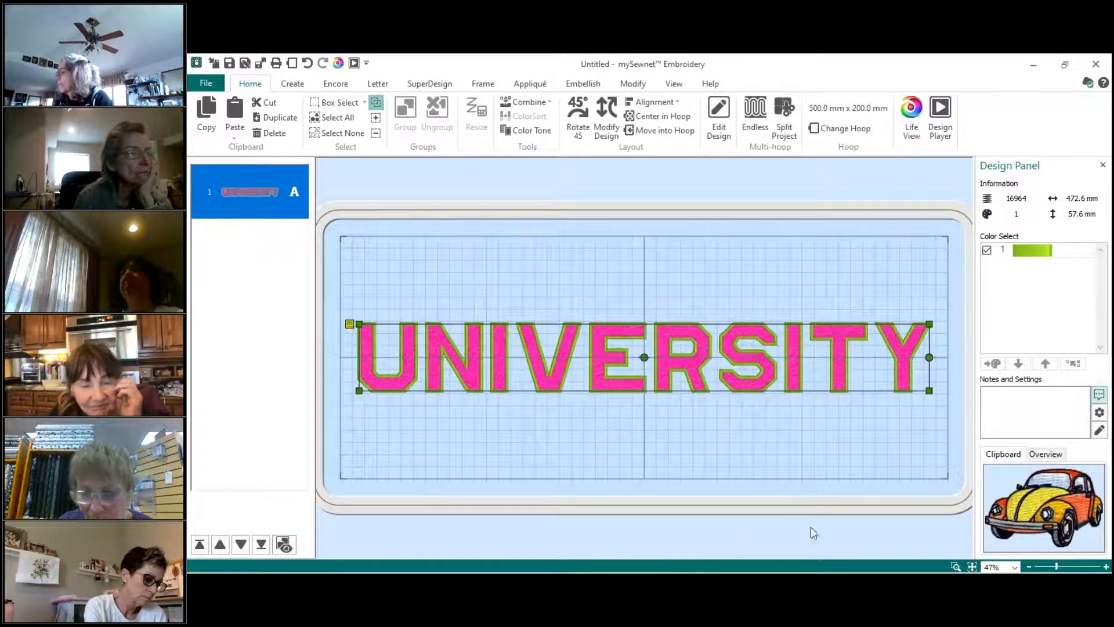